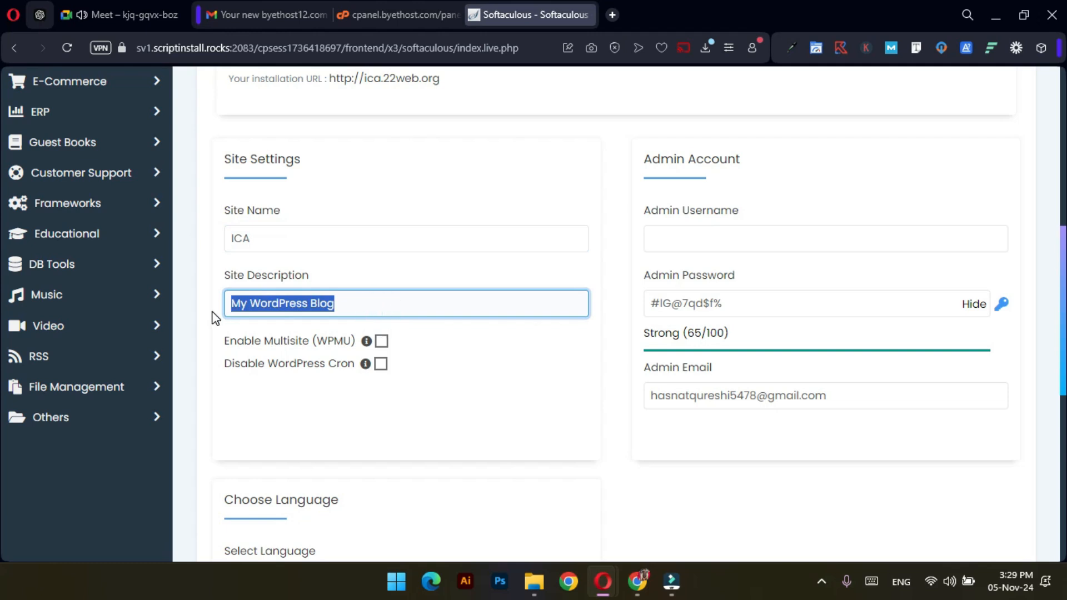
Enter admin username 'Admin' and a strong admin password, then launch the WordPress installation
click(374, 269)
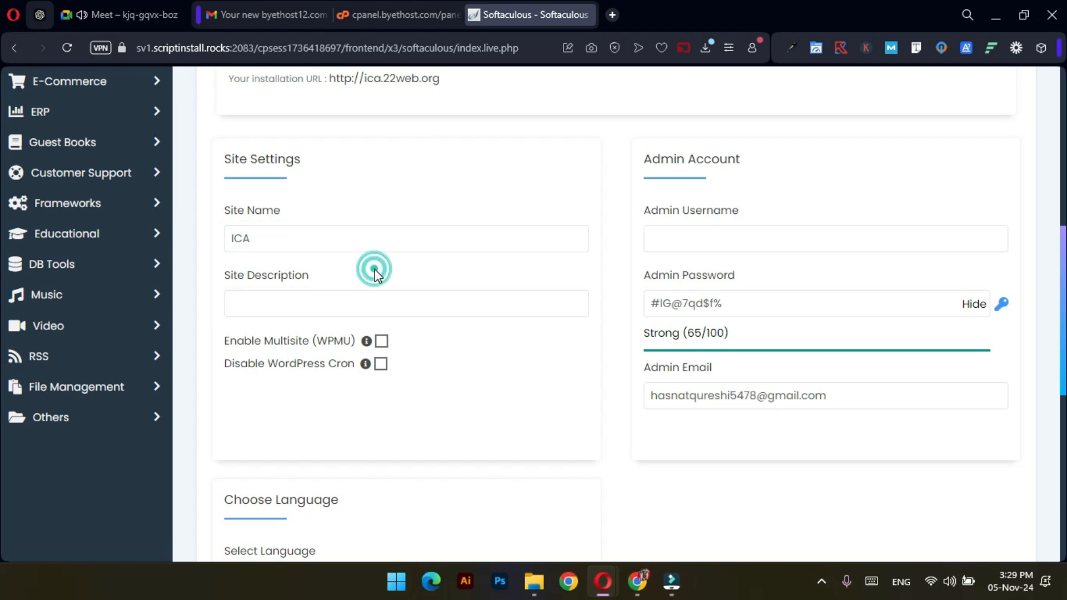
click(682, 243)
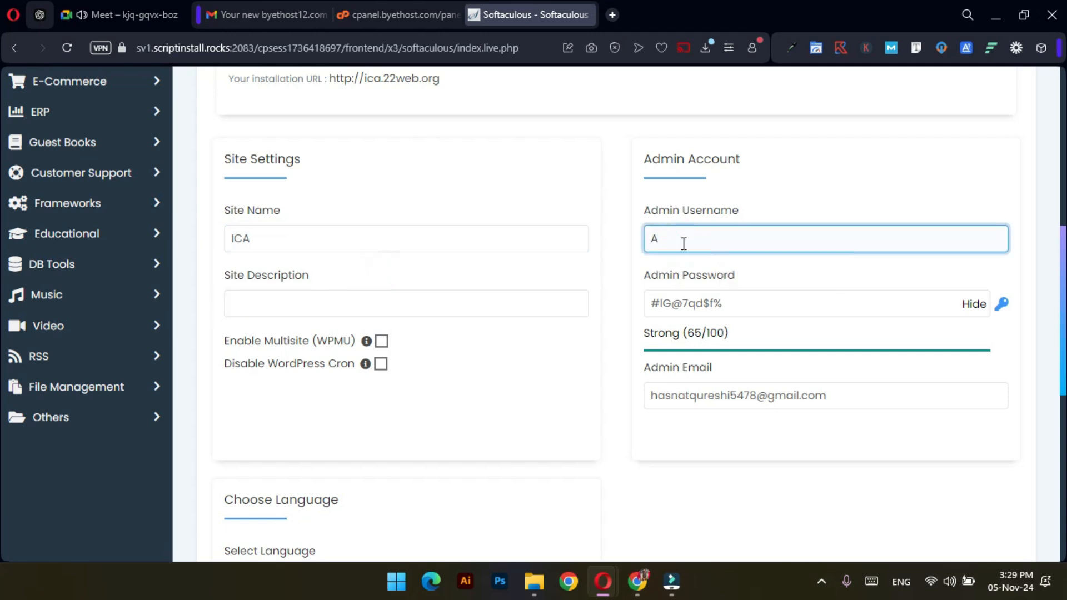
key(Tab)
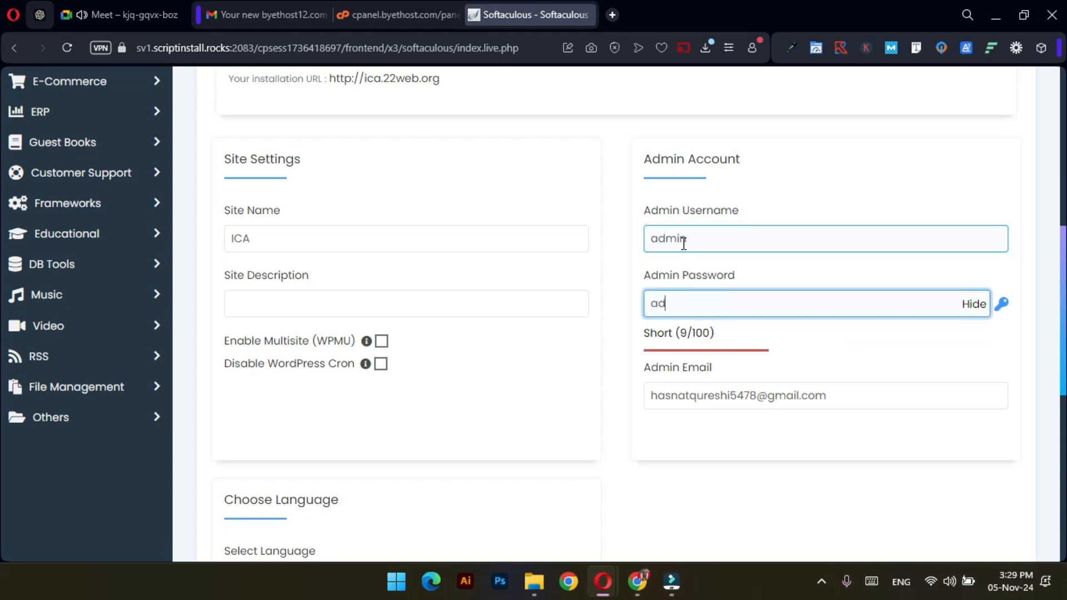
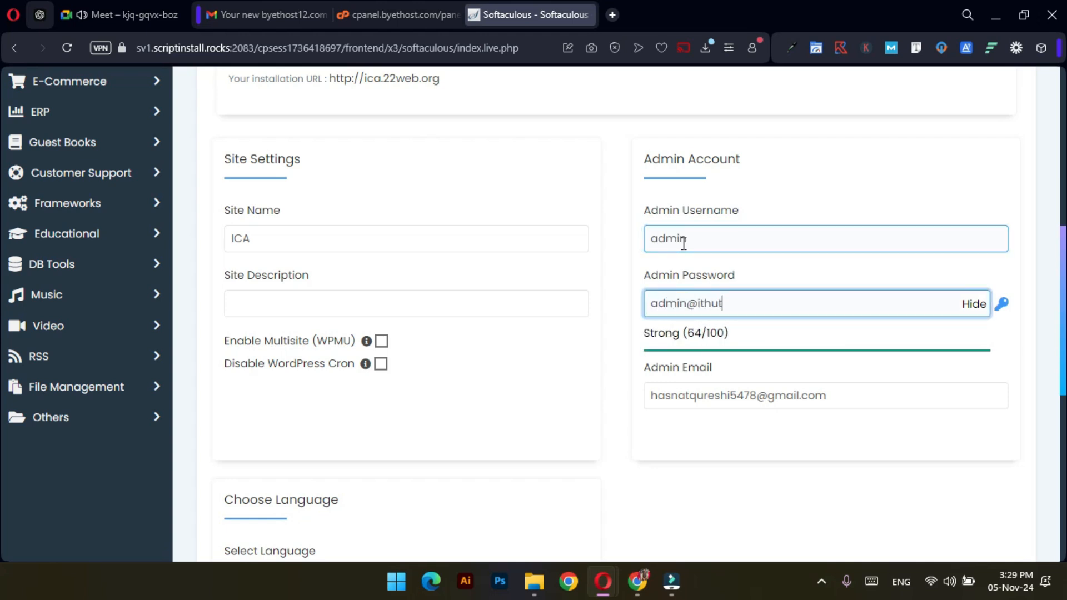
scroll(579, 329, down, 8)
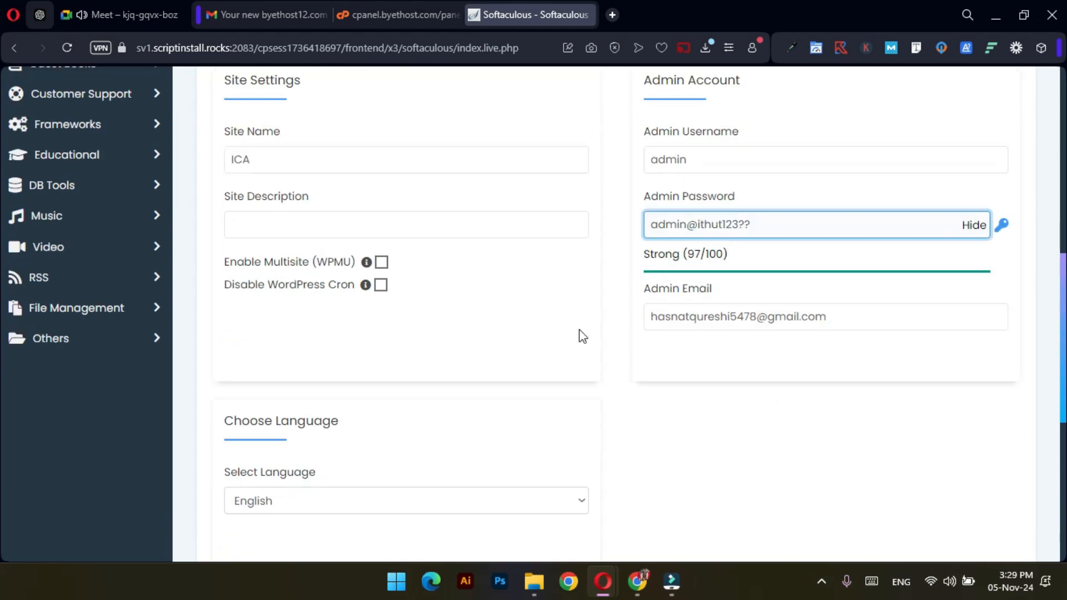
click(633, 380)
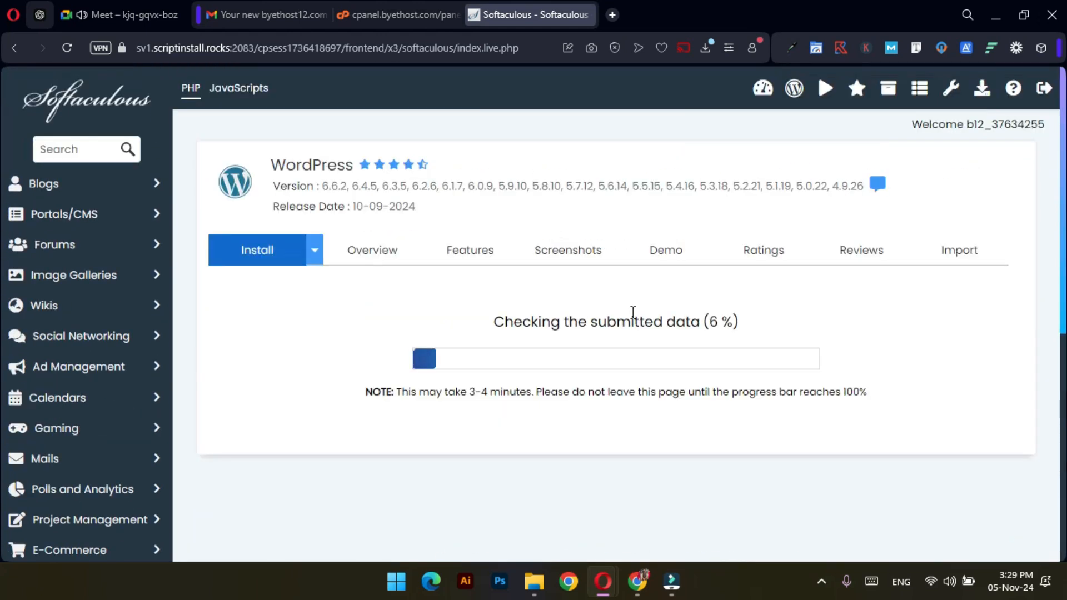
Load ica.net.pk in a new tab and open a second, blank start-page tab
click(614, 16)
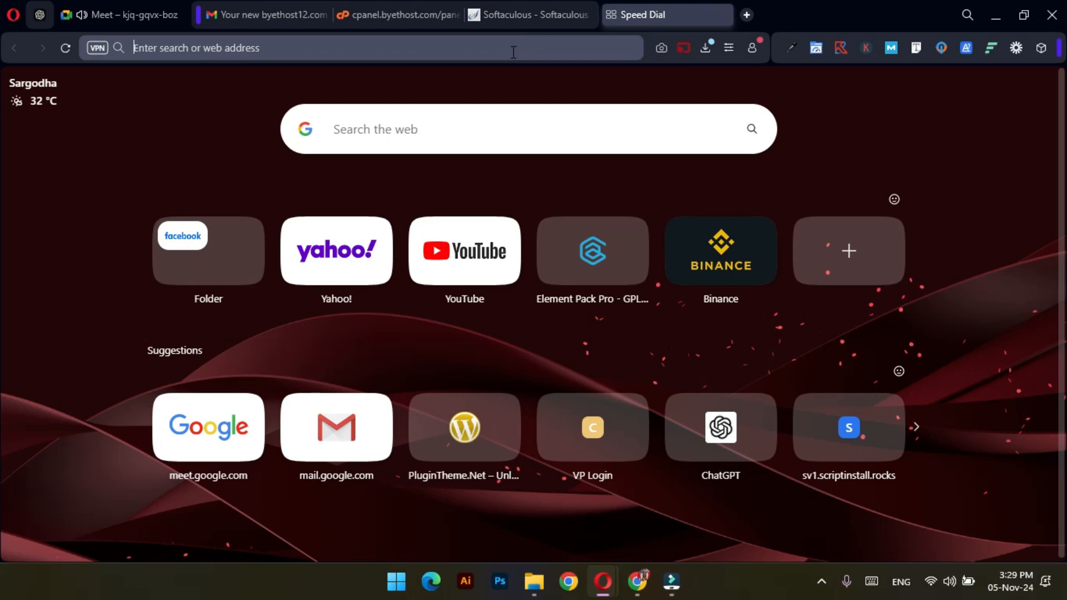
click(513, 51)
text(ica)
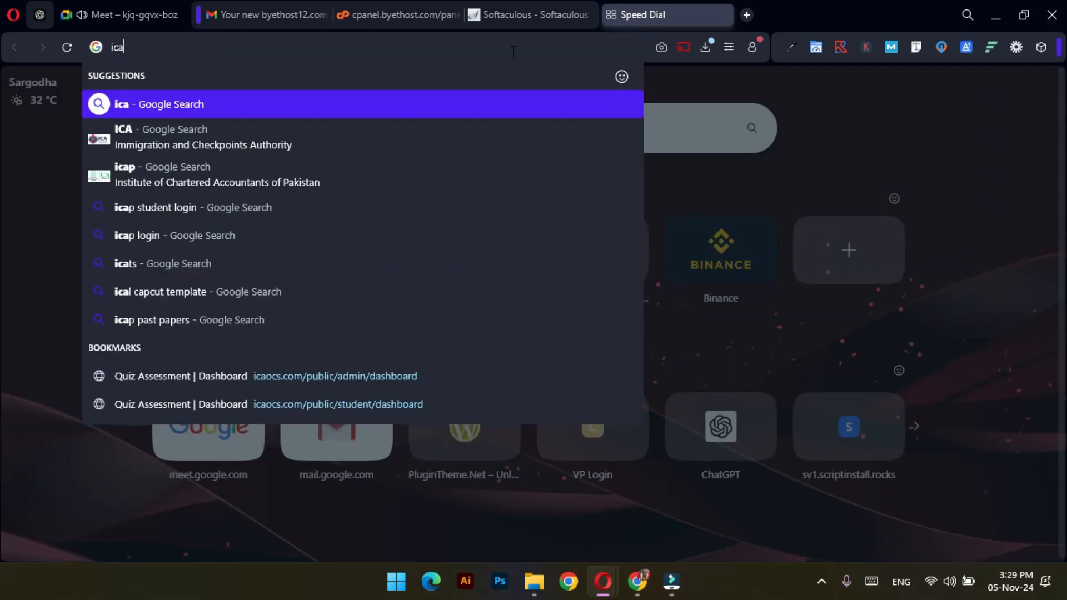
text(.net.pk)
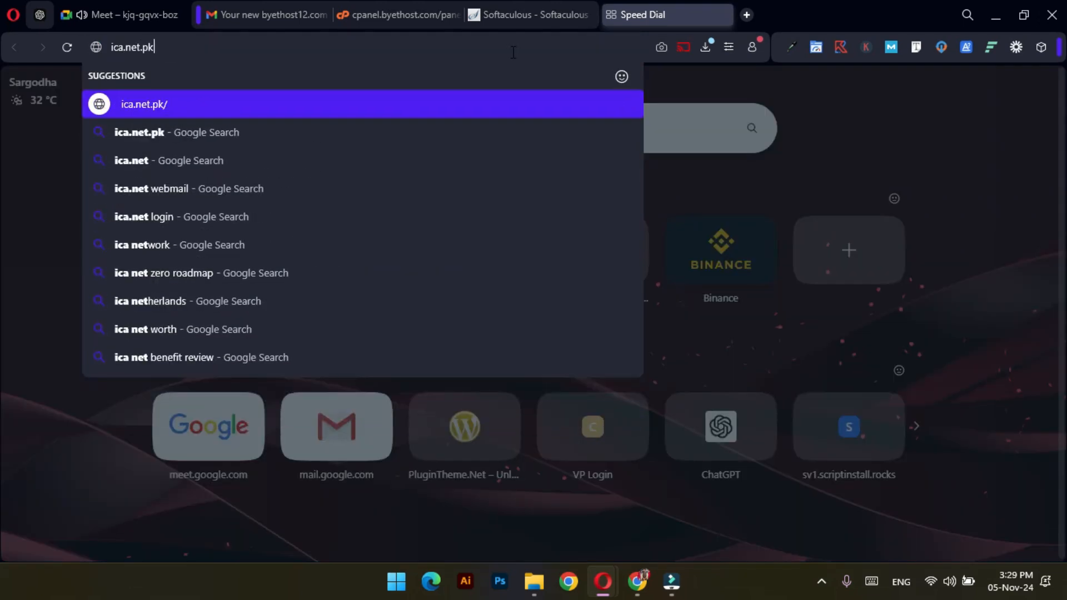
key(Return)
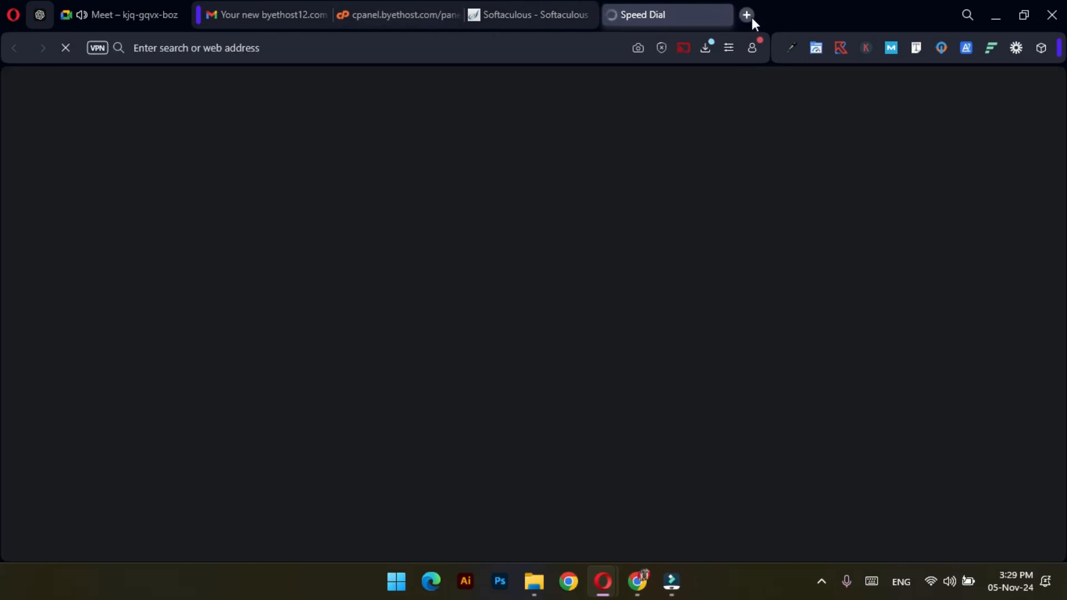
click(747, 15)
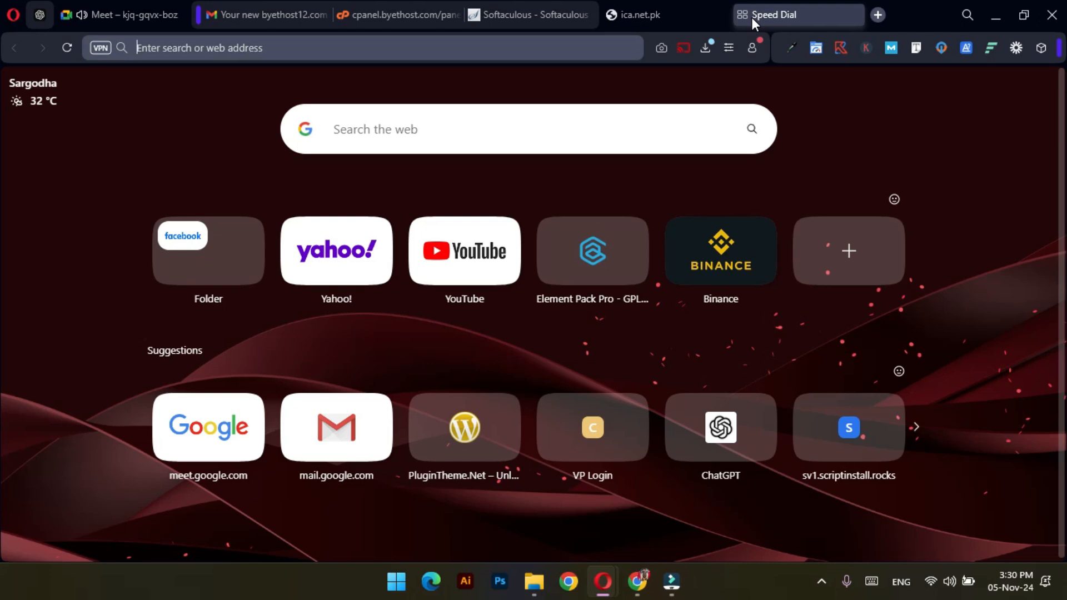
click(633, 15)
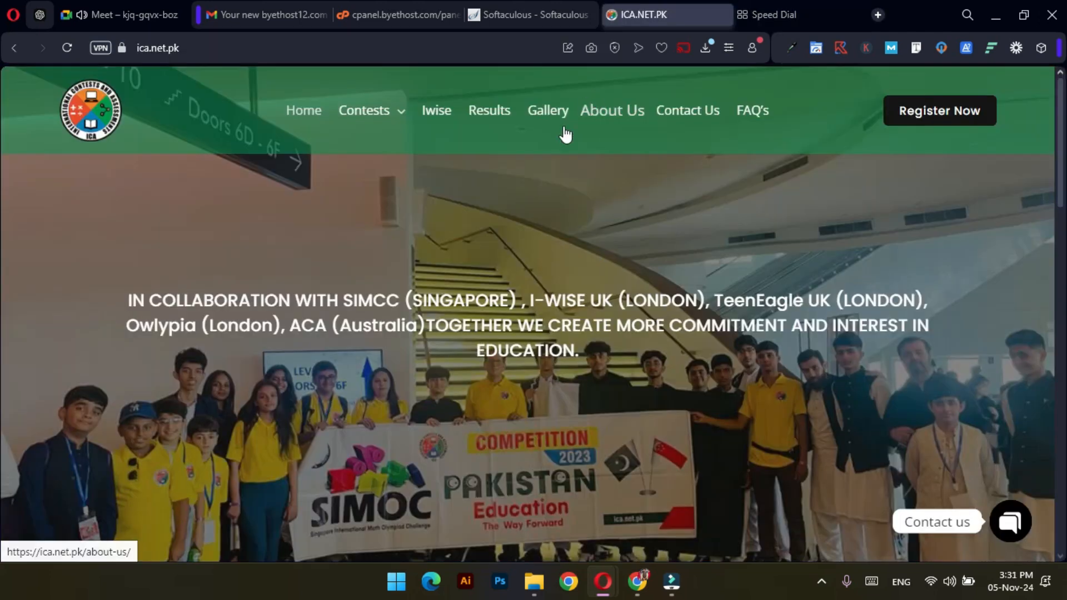
scroll(531, 240, down, 10)
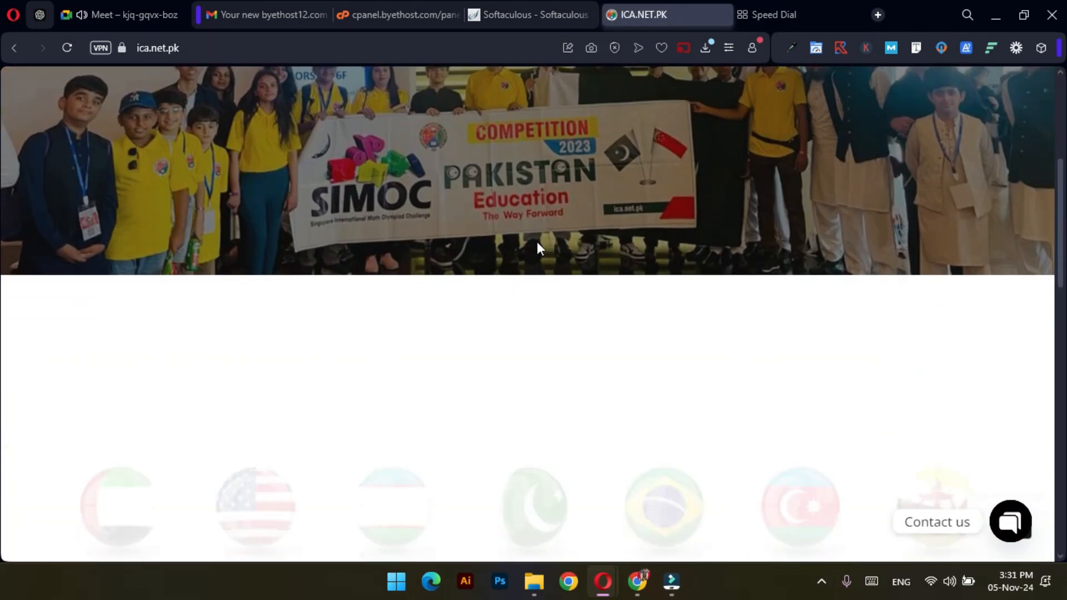
scroll(606, 209, up, 8)
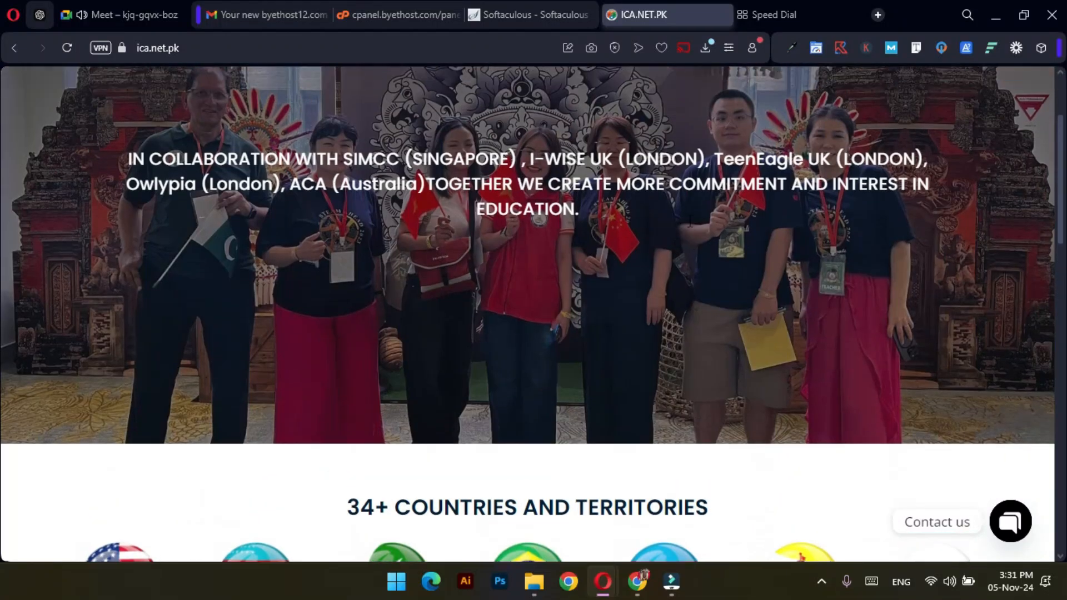
scroll(691, 222, down, 4)
scroll(691, 215, down, 12)
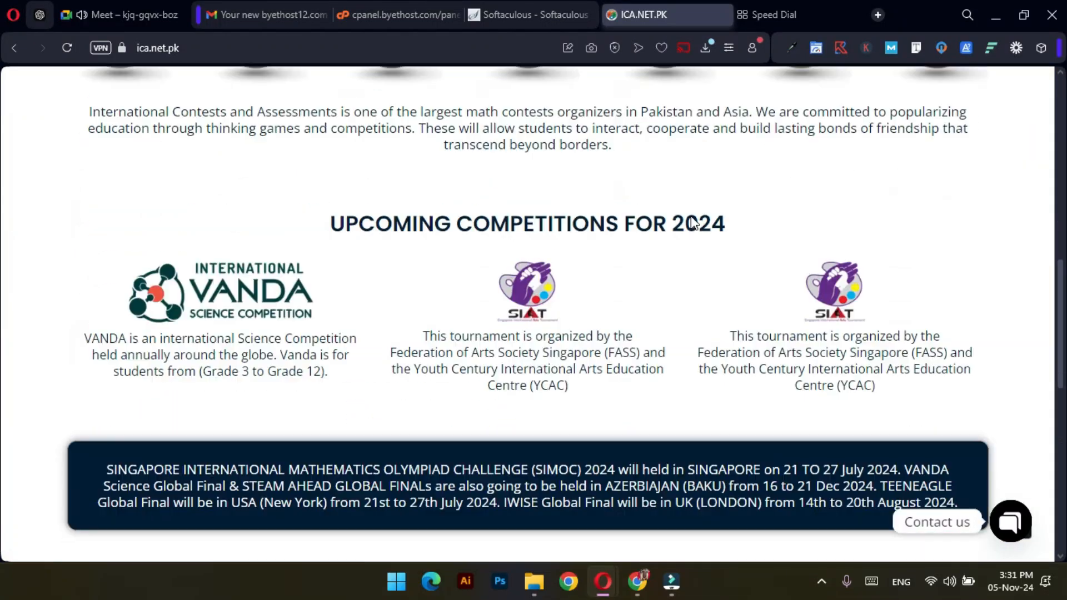
scroll(663, 264, down, 4)
scroll(639, 269, up, 12)
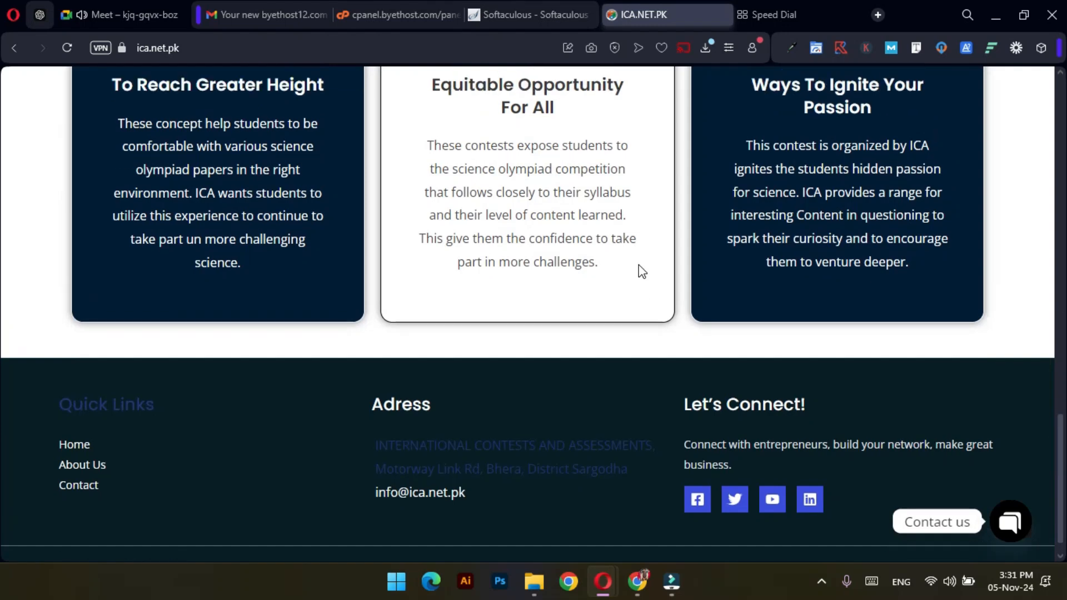
scroll(715, 214, up, 5)
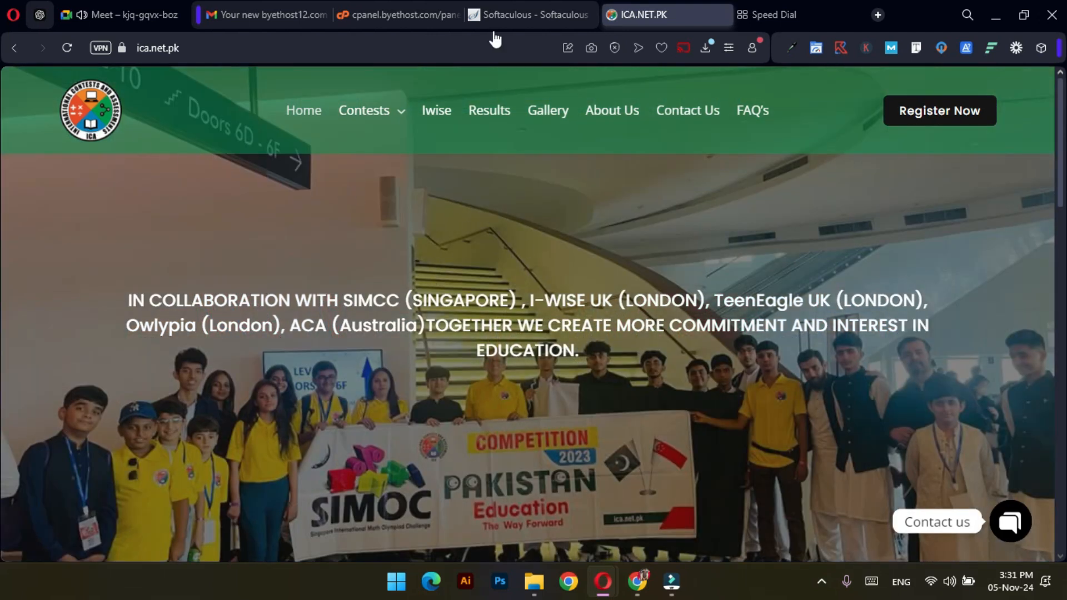
Open the new site's WordPress admin from the Administrative URL on the install success page
click(504, 2)
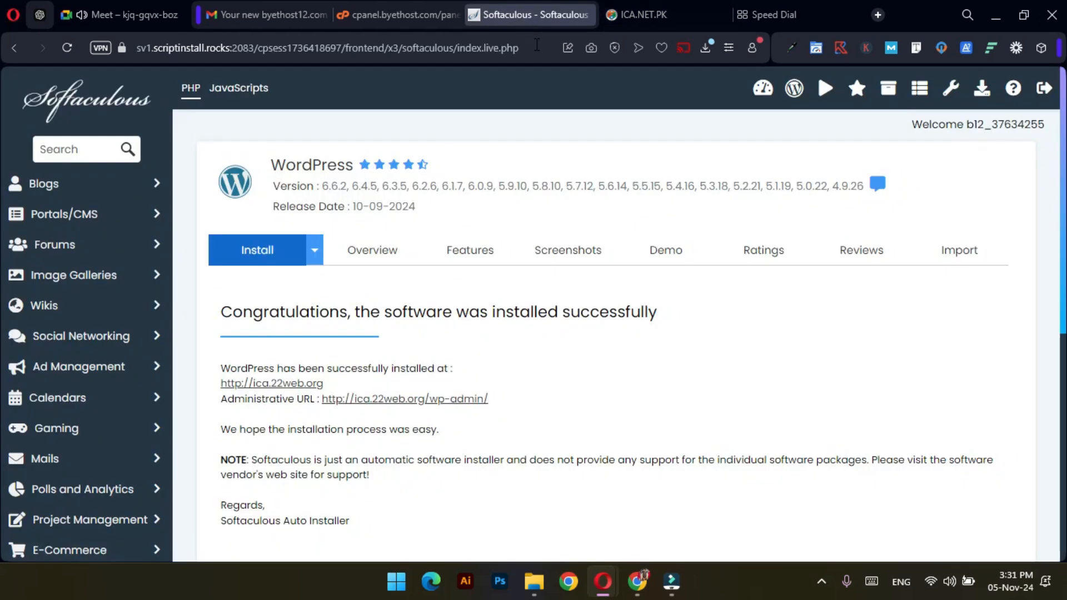
click(661, 7)
click(528, 14)
click(355, 407)
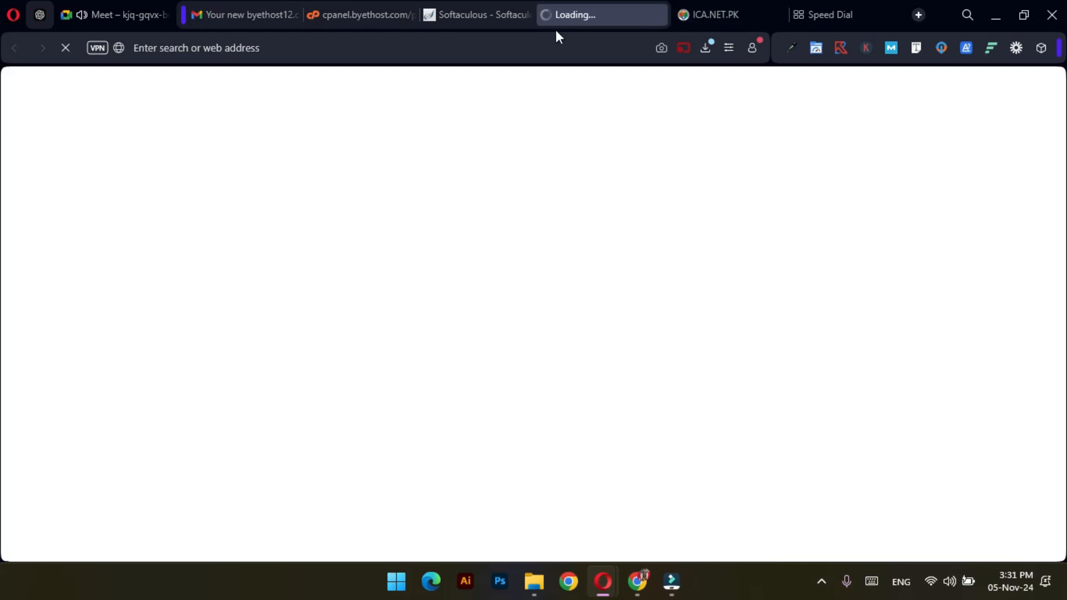
Close the Softaculous, cPanel and Gmail tabs, then view the ica.net.pk site
click(527, 15)
click(413, 15)
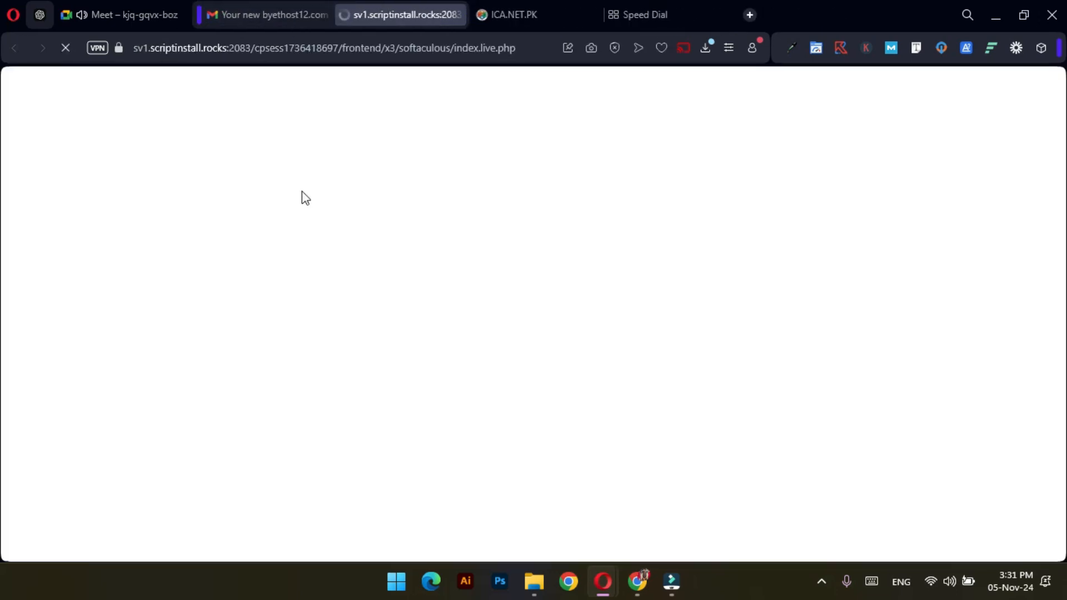
click(295, 14)
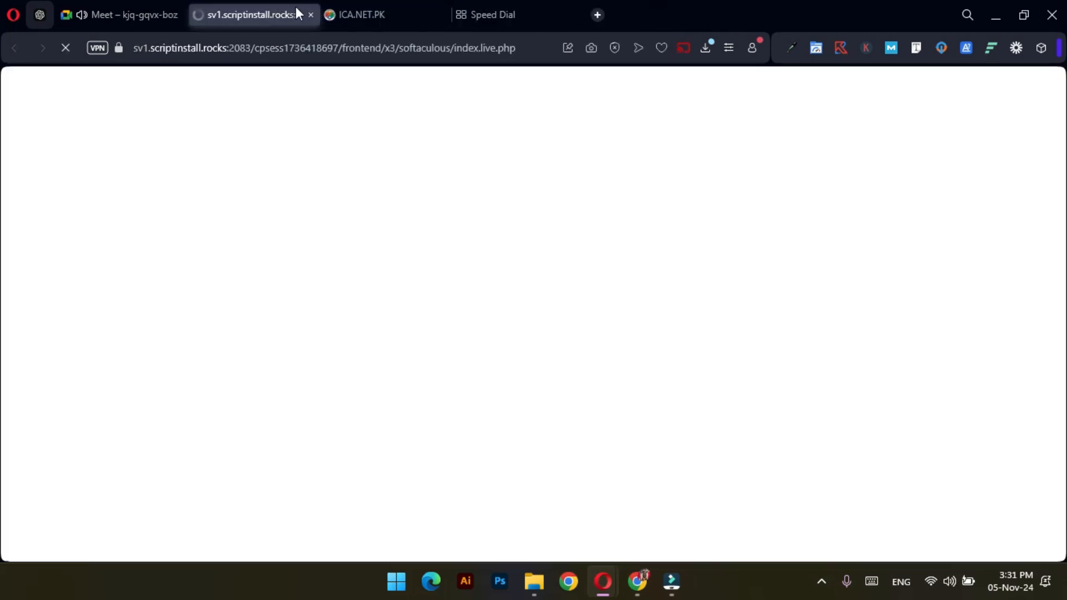
click(382, 11)
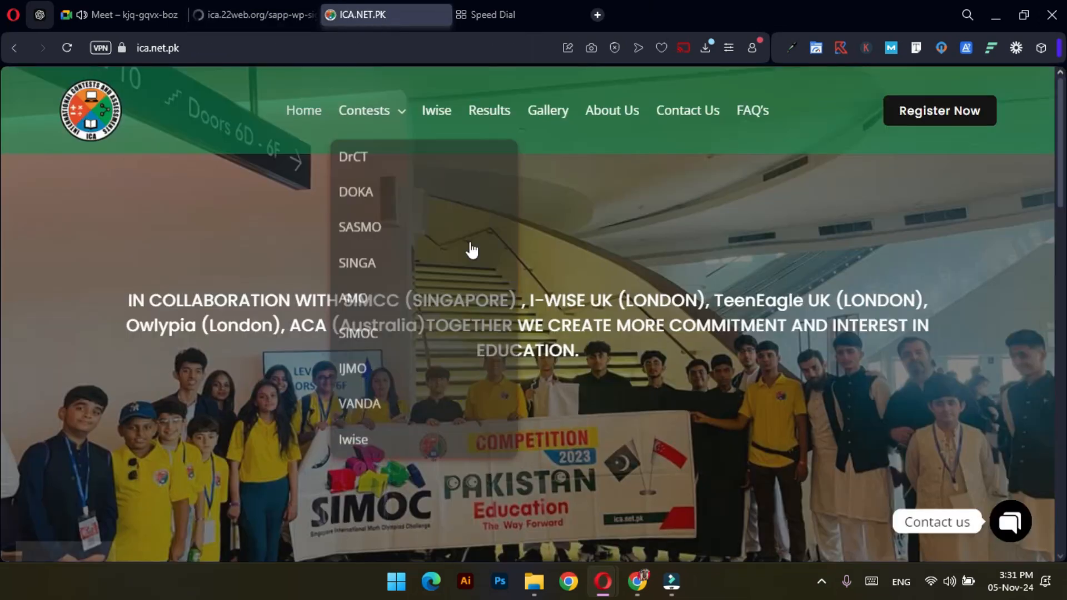
click(288, 2)
click(821, 581)
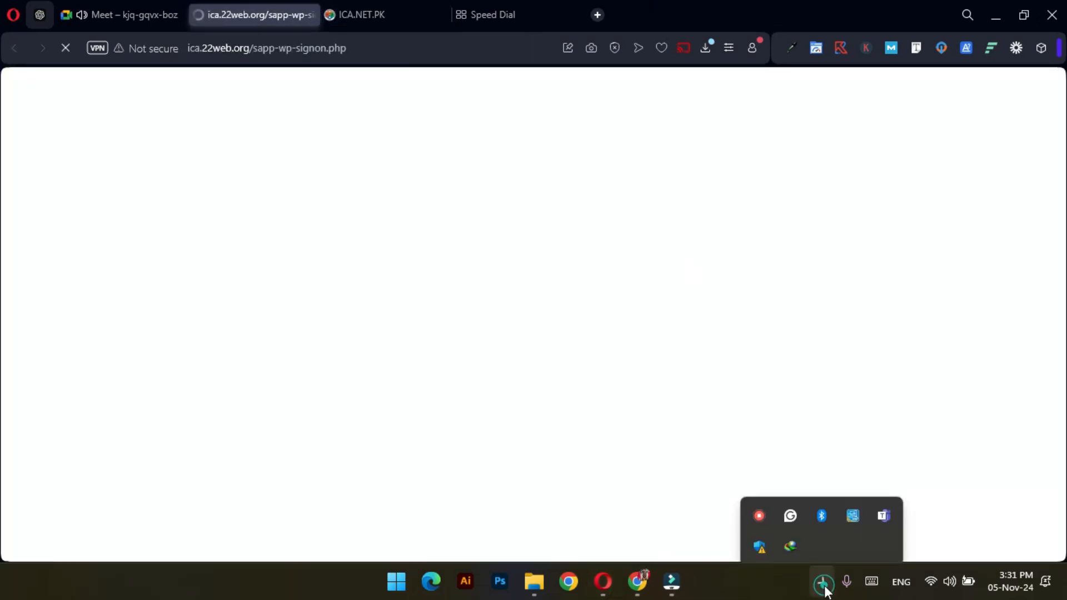
click(720, 450)
click(404, 5)
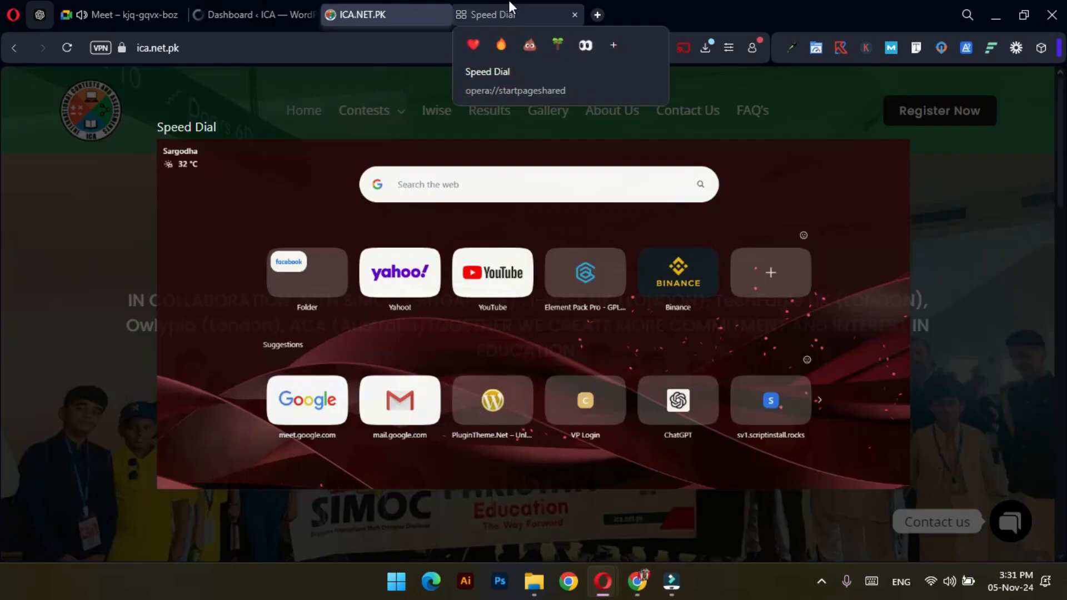
Search Google for 'teeneagle' and open the official TeenEagle homepage at teeneagle.org
click(503, 14)
click(446, 52)
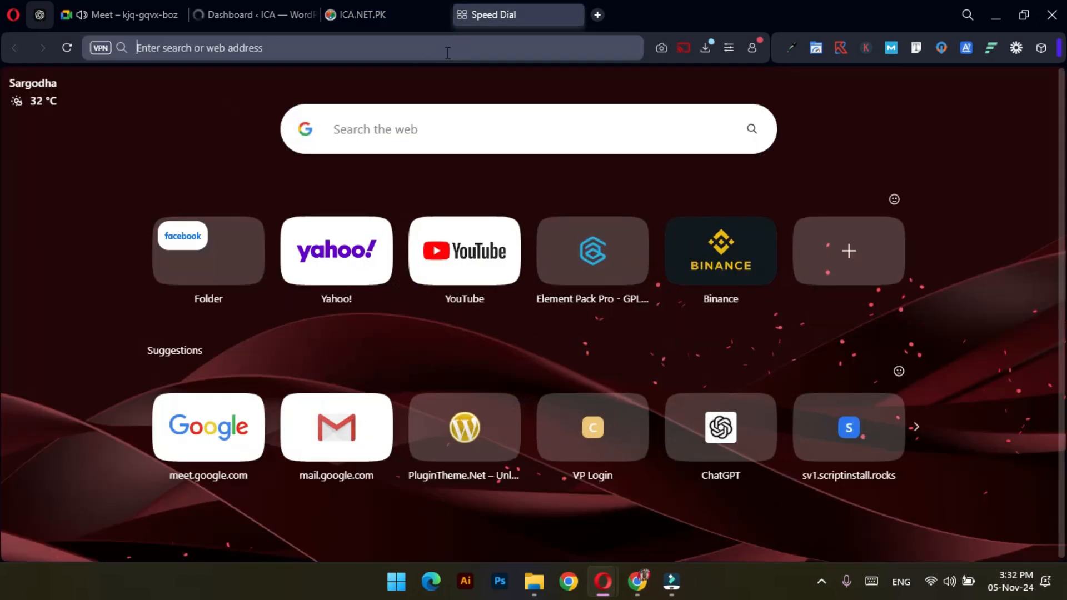
text(teene)
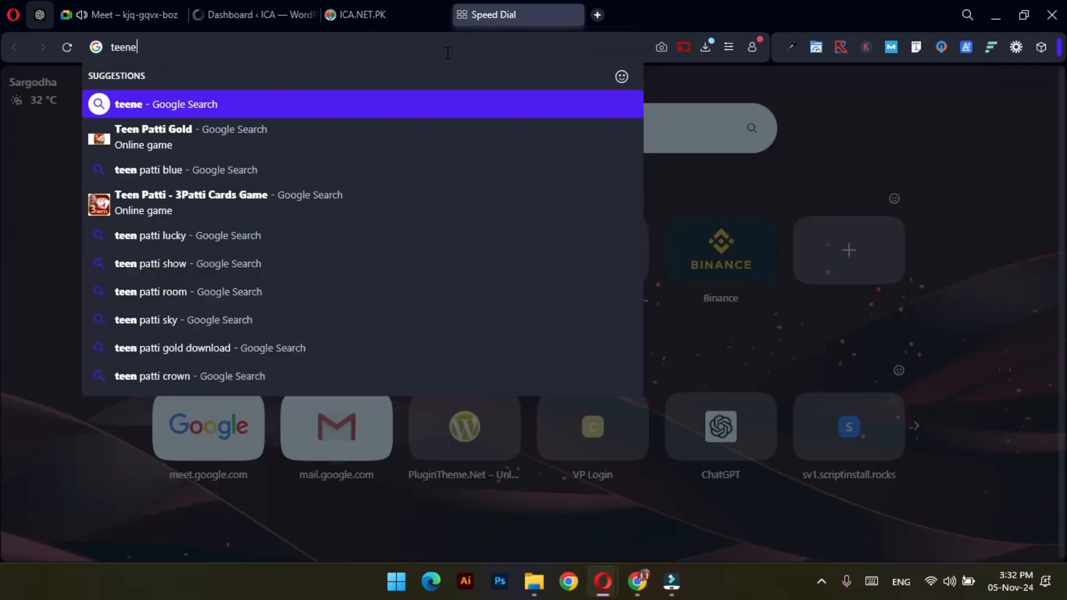
text(agle)
key(Return)
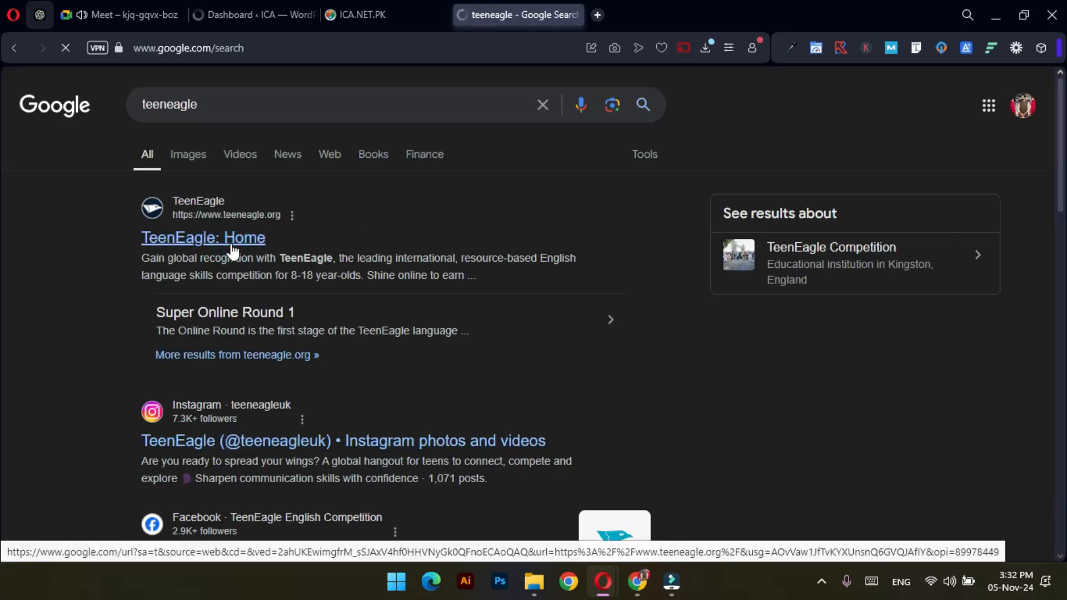
click(231, 246)
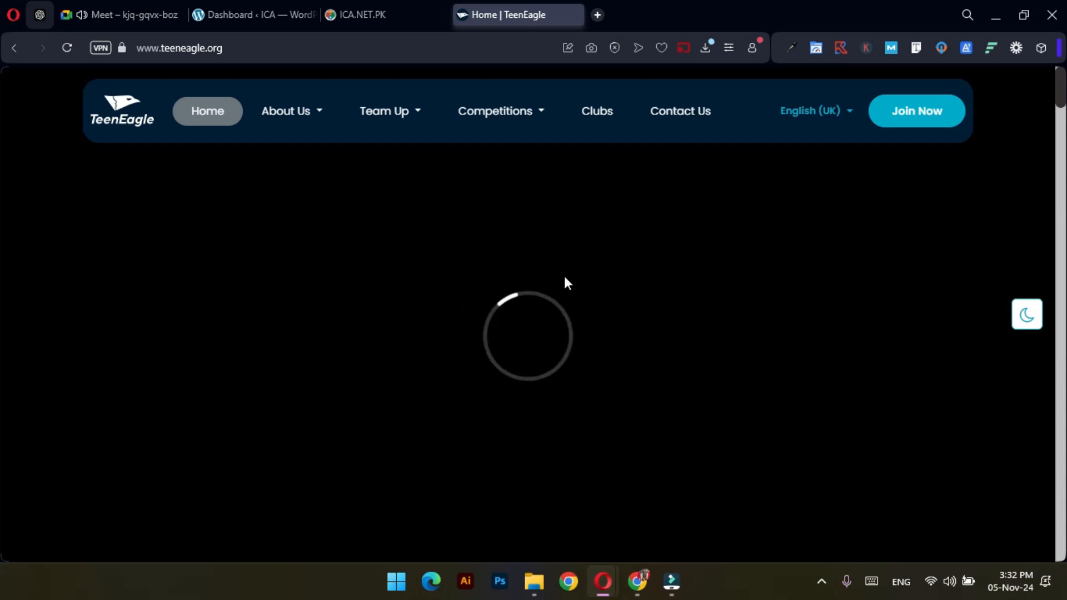
click(388, 8)
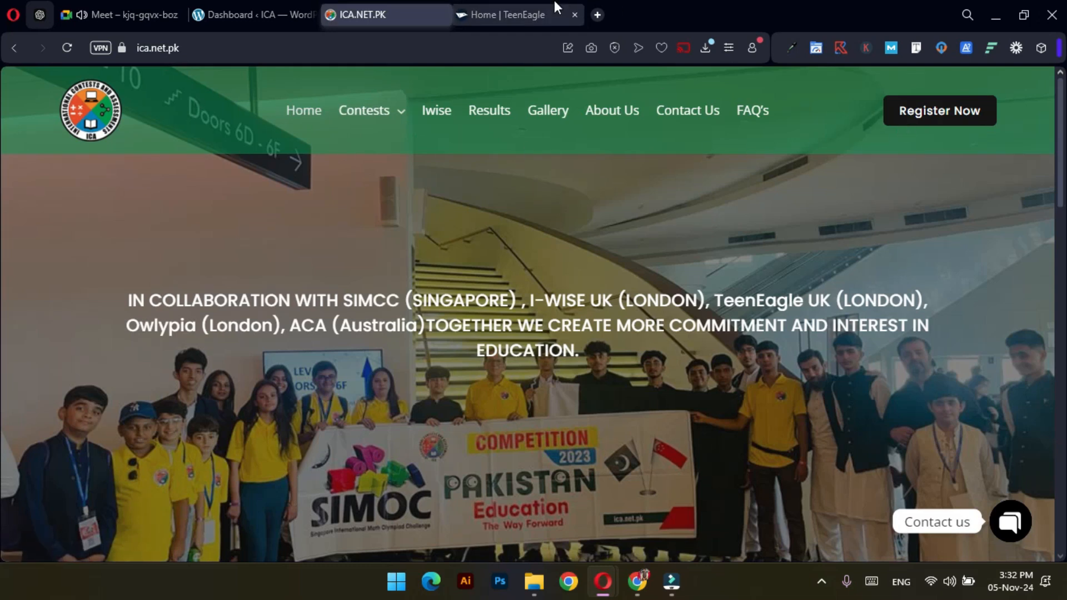
click(489, 15)
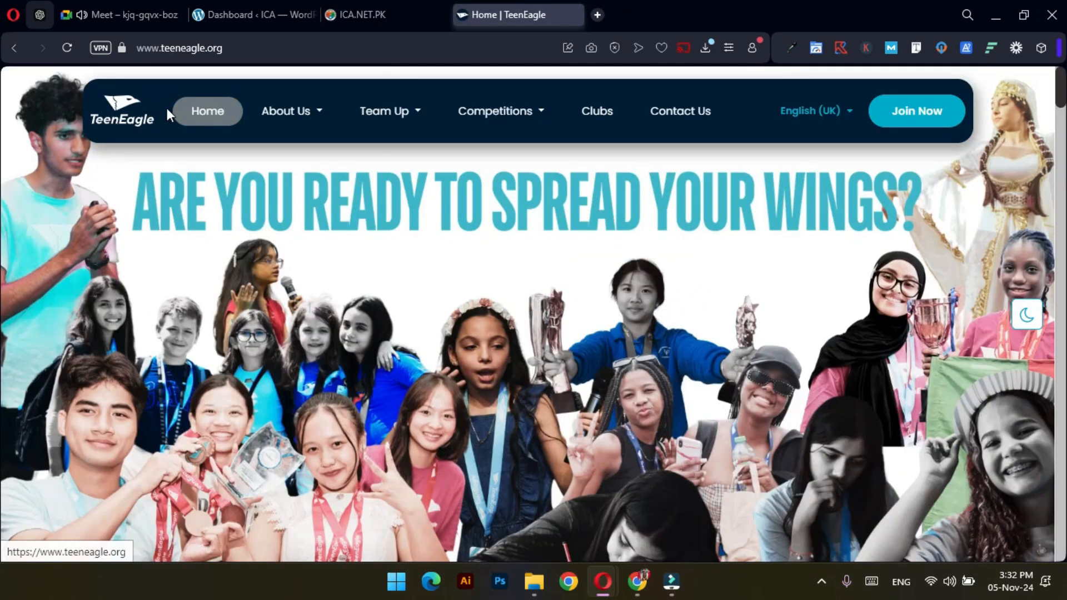
scroll(607, 233, down, 3)
scroll(607, 233, down, 6)
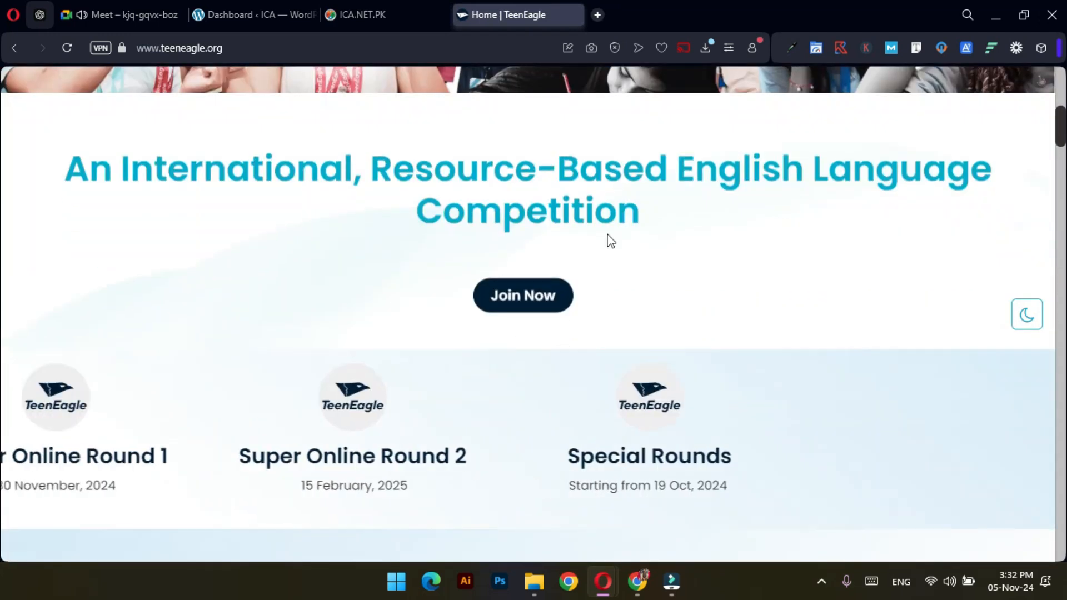
scroll(634, 233, down, 10)
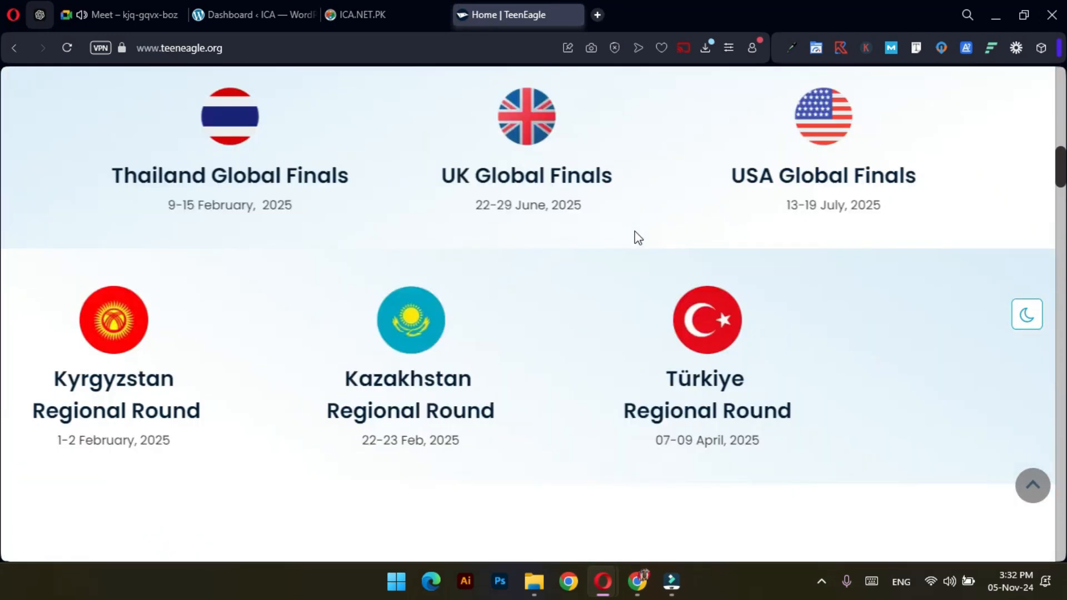
scroll(632, 221, up, 6)
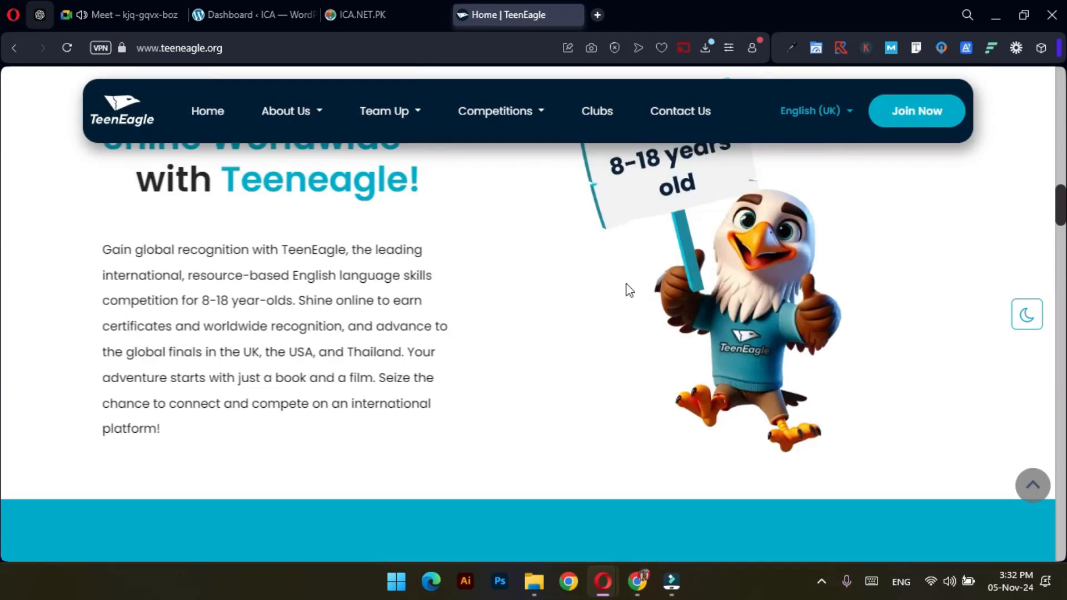
scroll(433, 267, down, 11)
scroll(543, 263, down, 10)
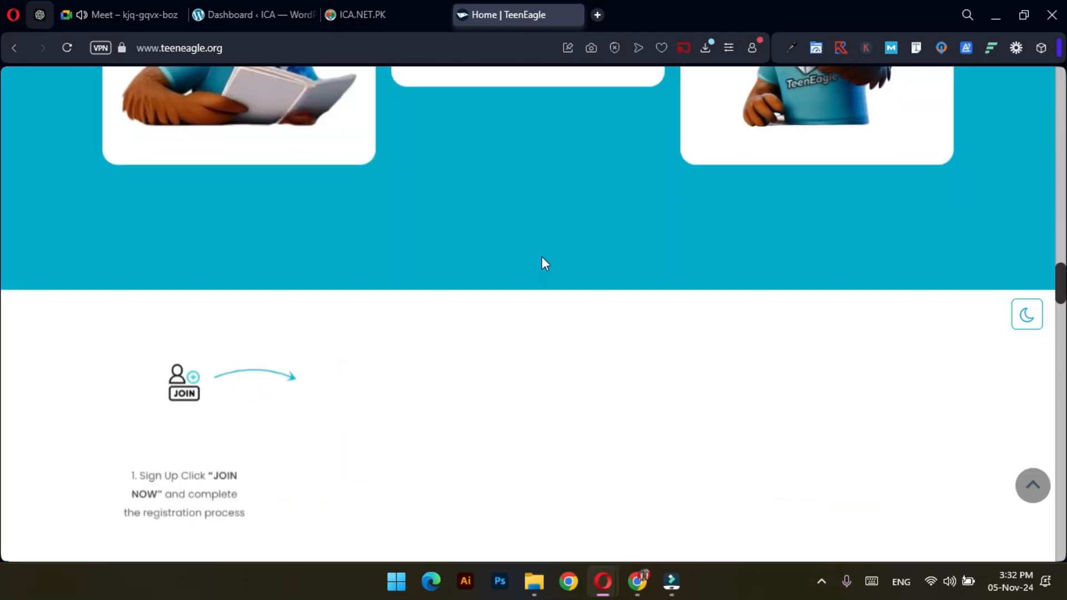
scroll(542, 252, up, 12)
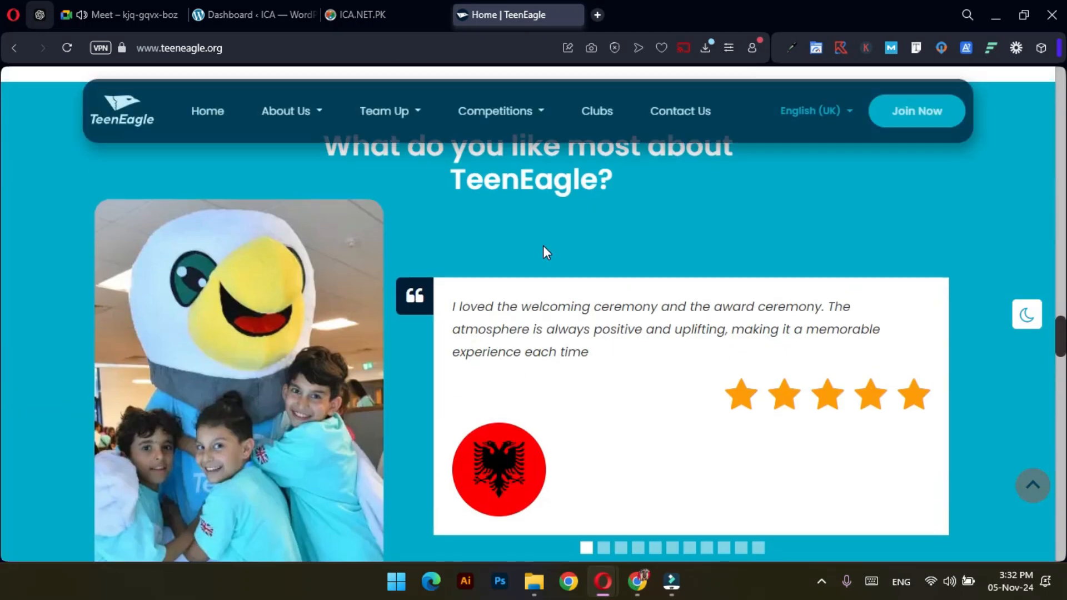
scroll(545, 242, up, 5)
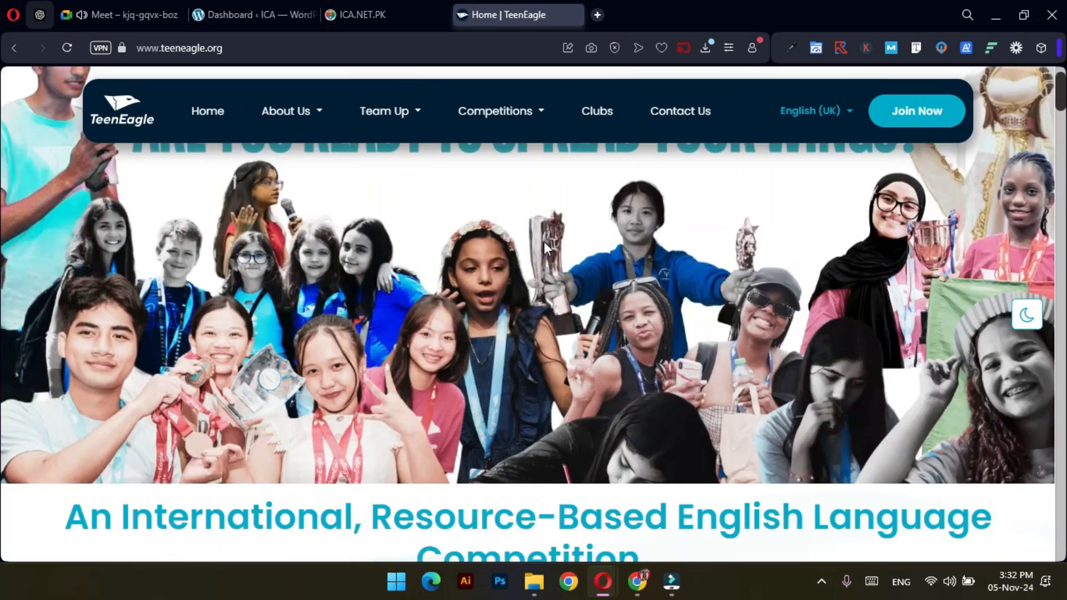
click(405, 2)
Bulk-trash the Privacy Policy and Sample Page from the WordPress Pages list
click(269, 3)
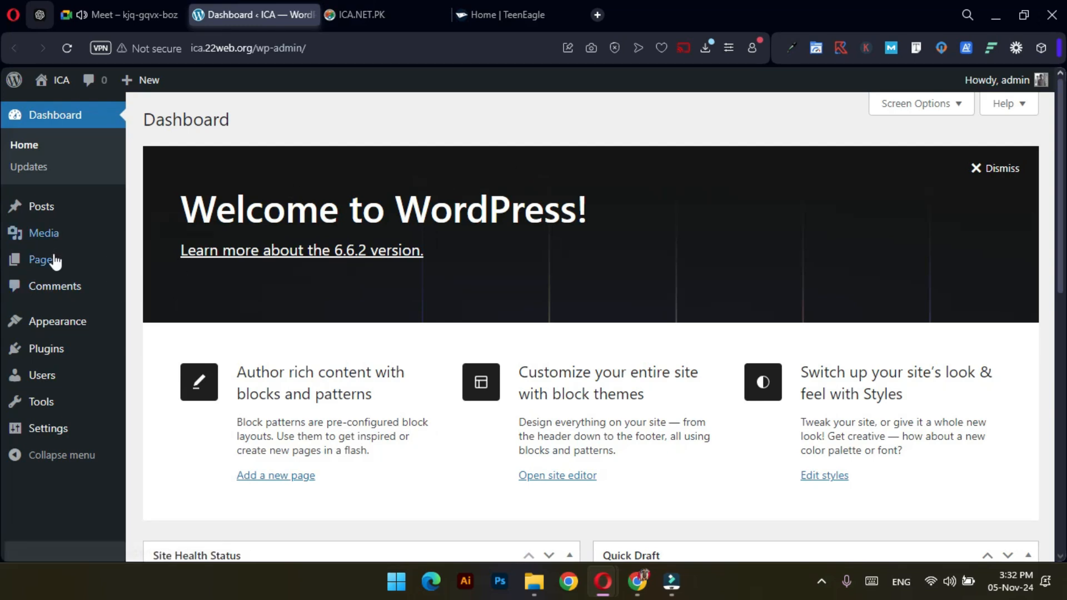
mouse_move(46, 268)
click(45, 267)
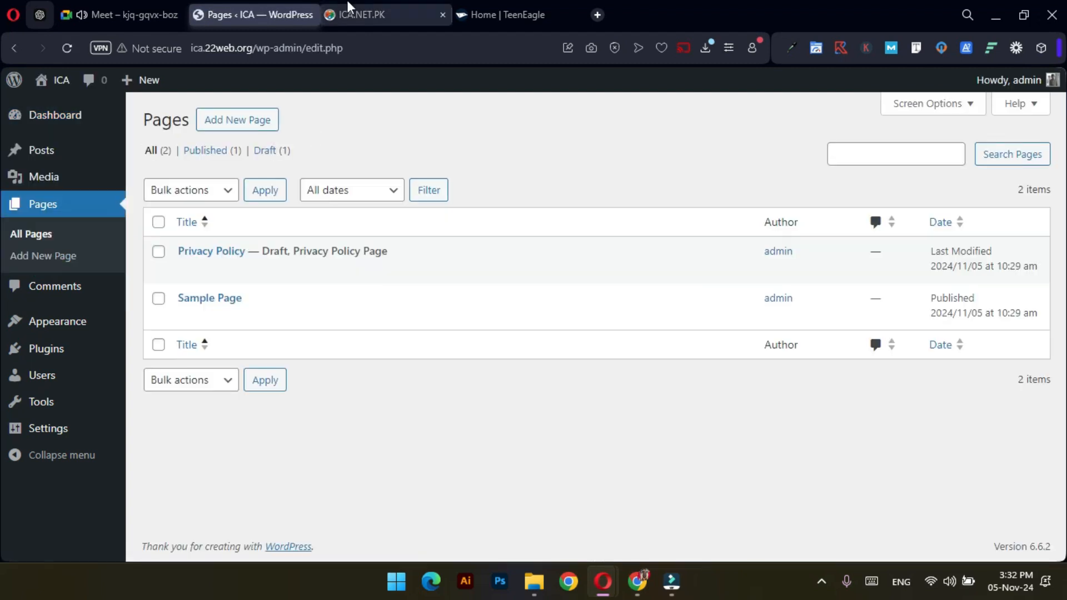
mouse_move(366, 1)
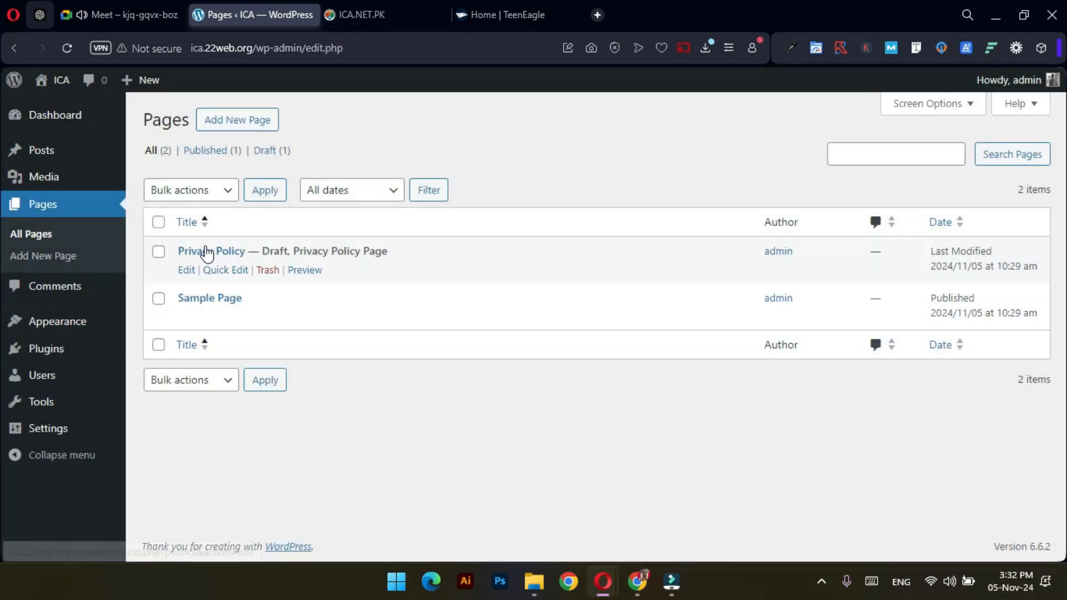
click(158, 221)
click(166, 195)
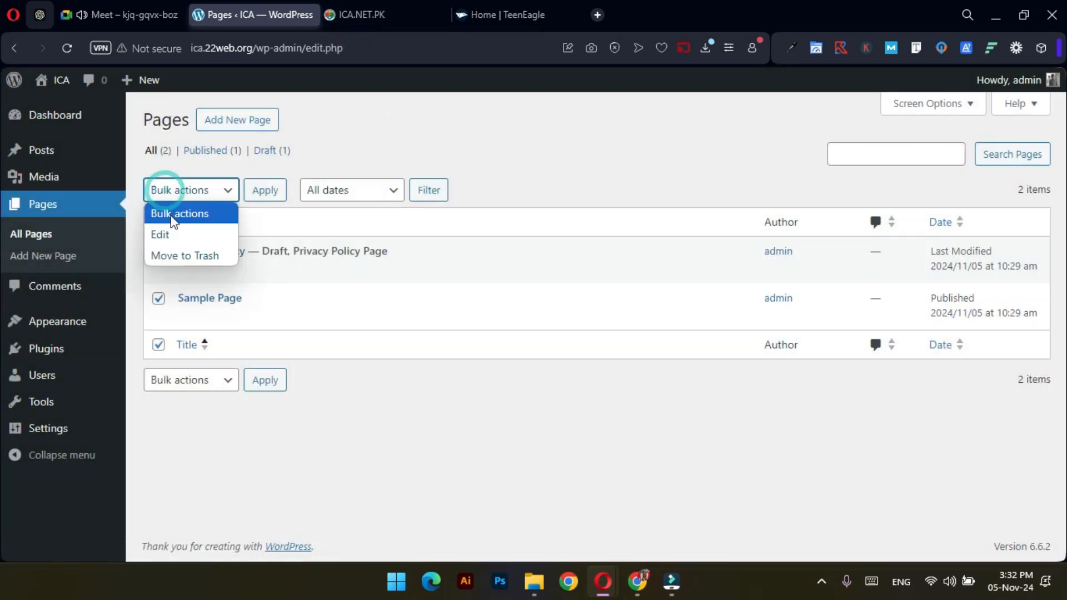
click(182, 248)
click(265, 190)
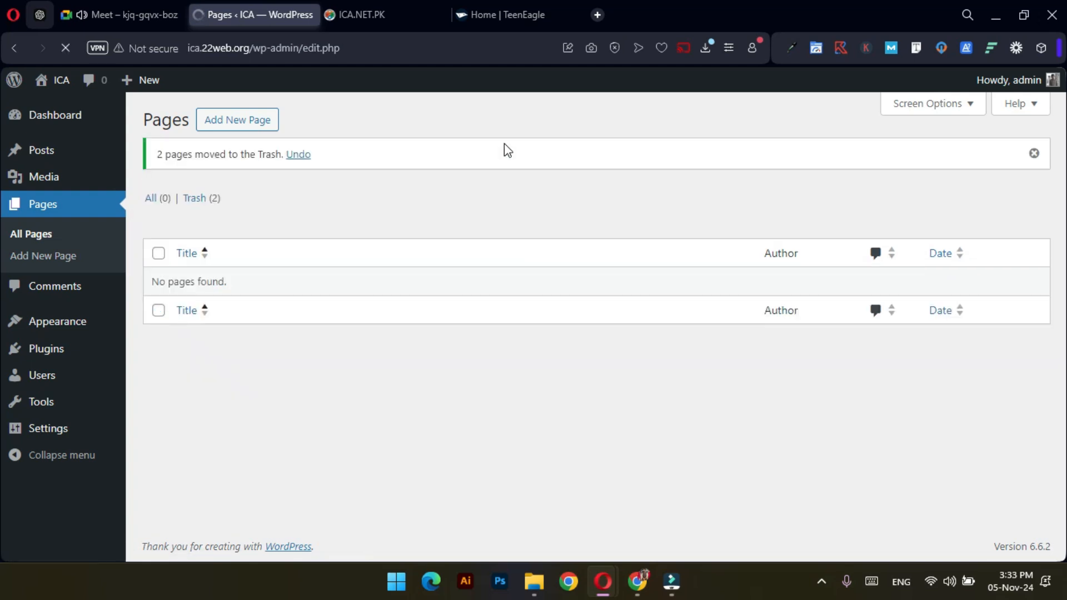
Open a new untitled page in the editor, checking the ICA.NET.PK tab while it loads
click(245, 129)
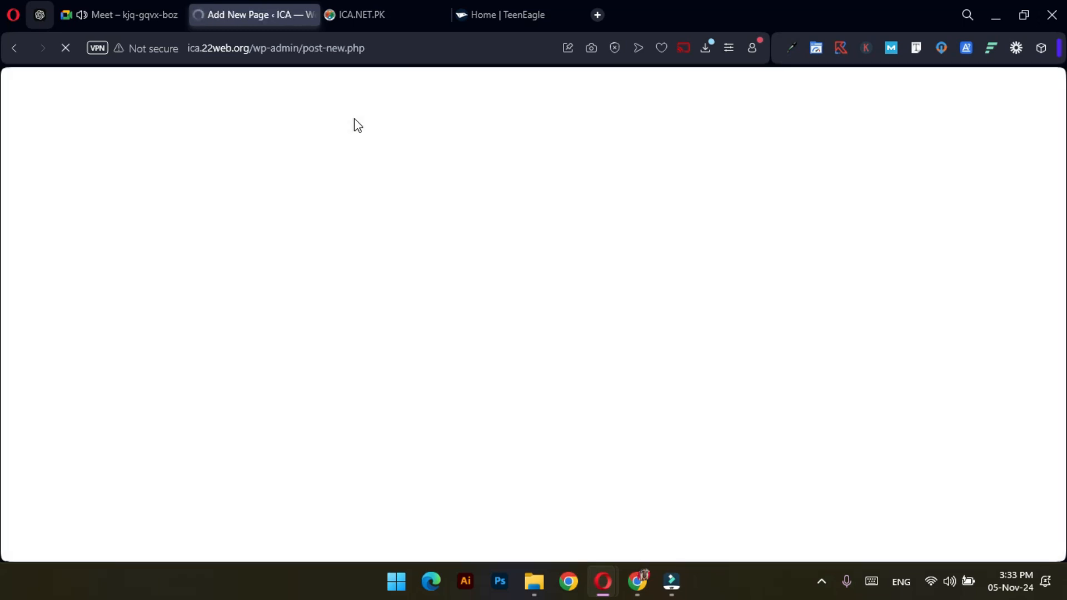
click(363, 12)
mouse_move(367, 114)
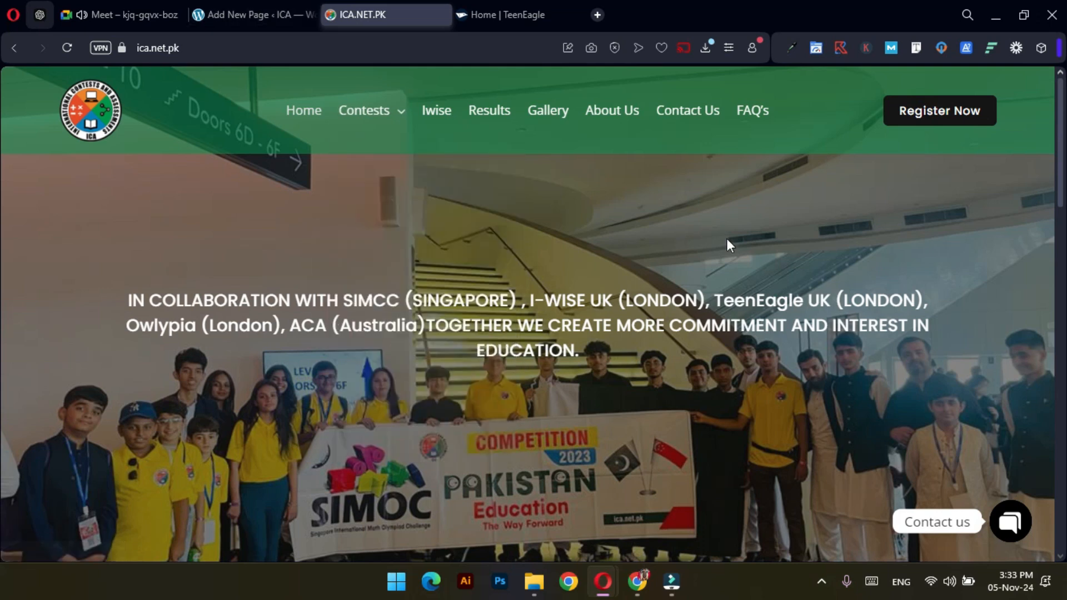
scroll(479, 241, down, 4)
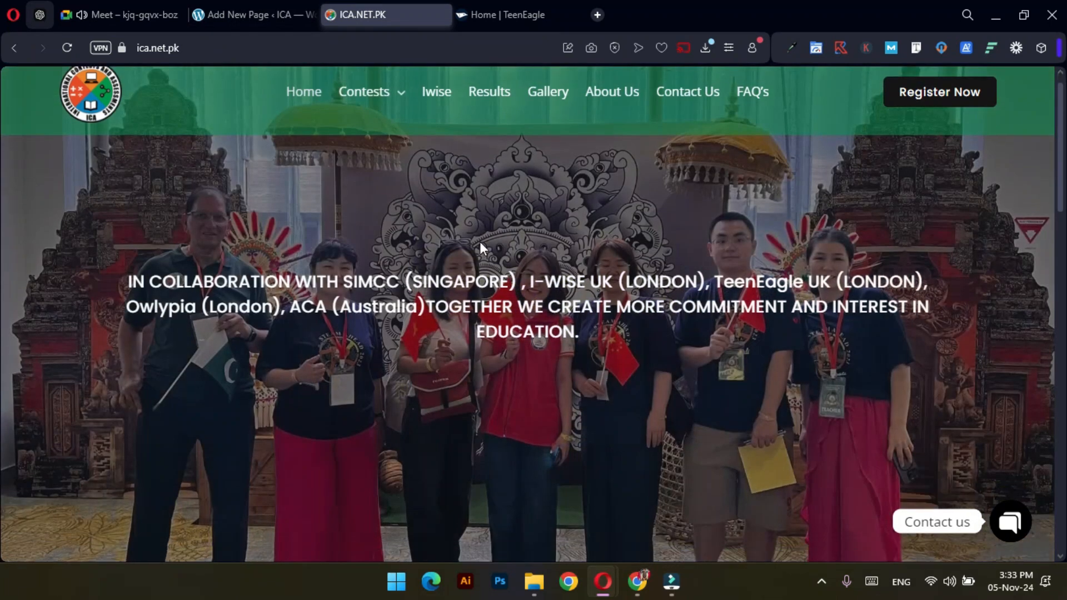
scroll(481, 240, up, 4)
click(285, 7)
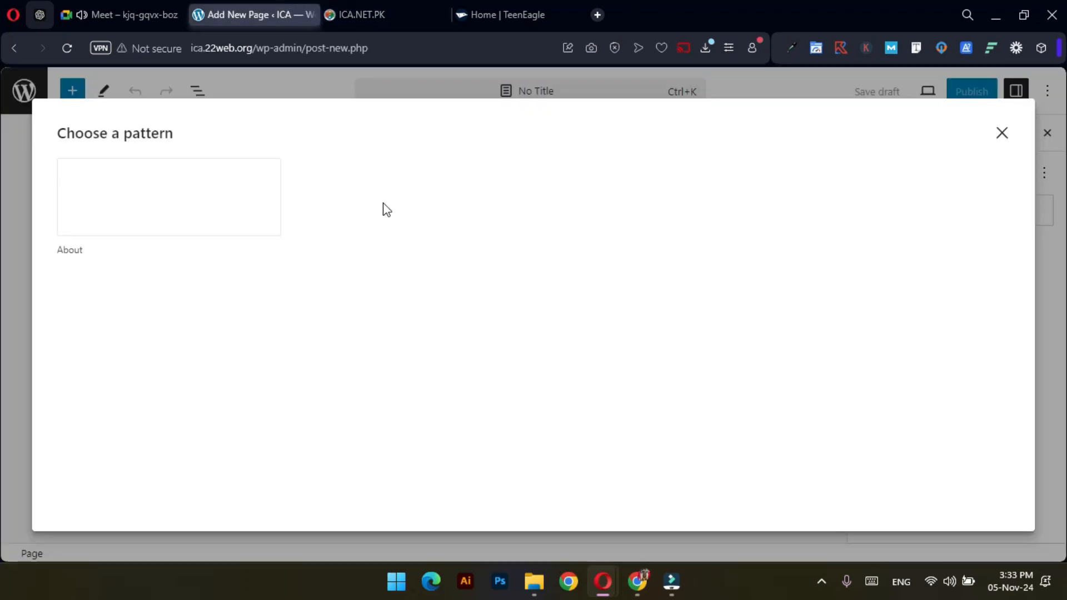
Skip the pattern picker, title the page 'Home', publish it, and start another new page
click(1000, 139)
click(371, 188)
text(me)
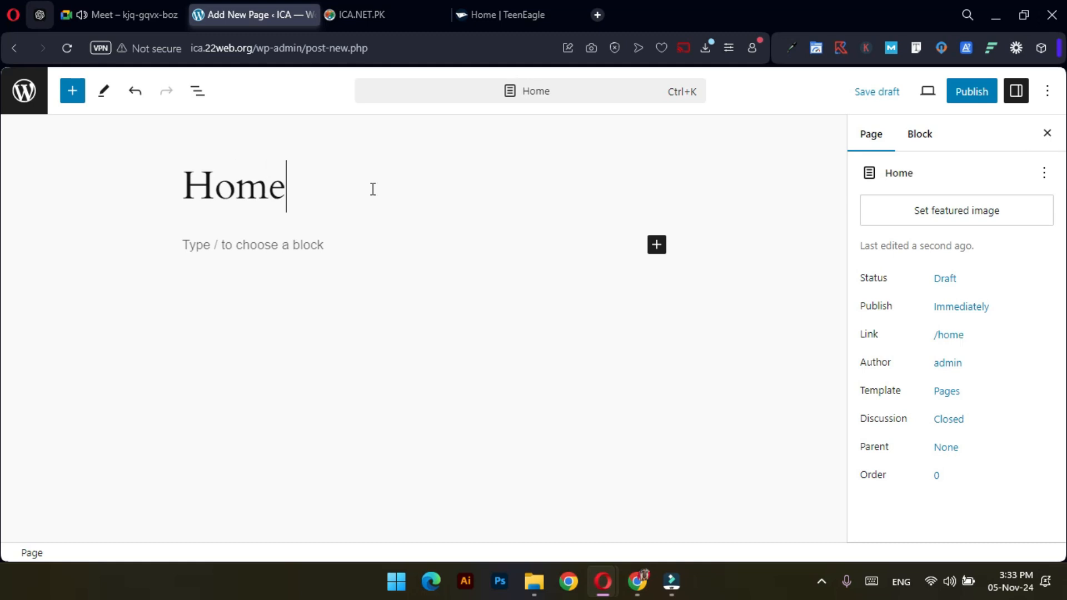
click(966, 103)
click(931, 101)
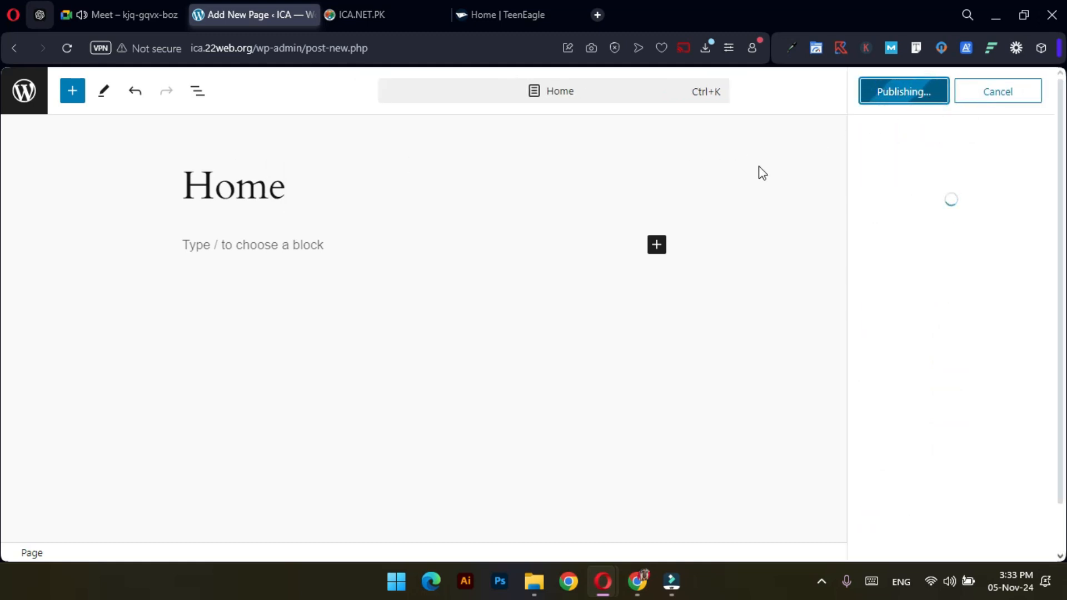
click(980, 262)
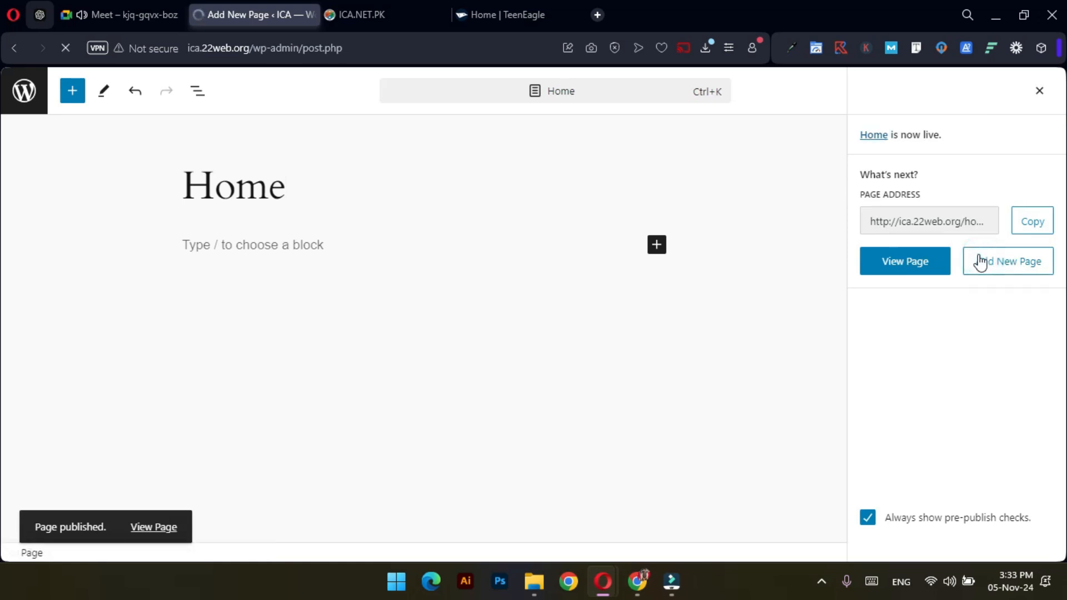
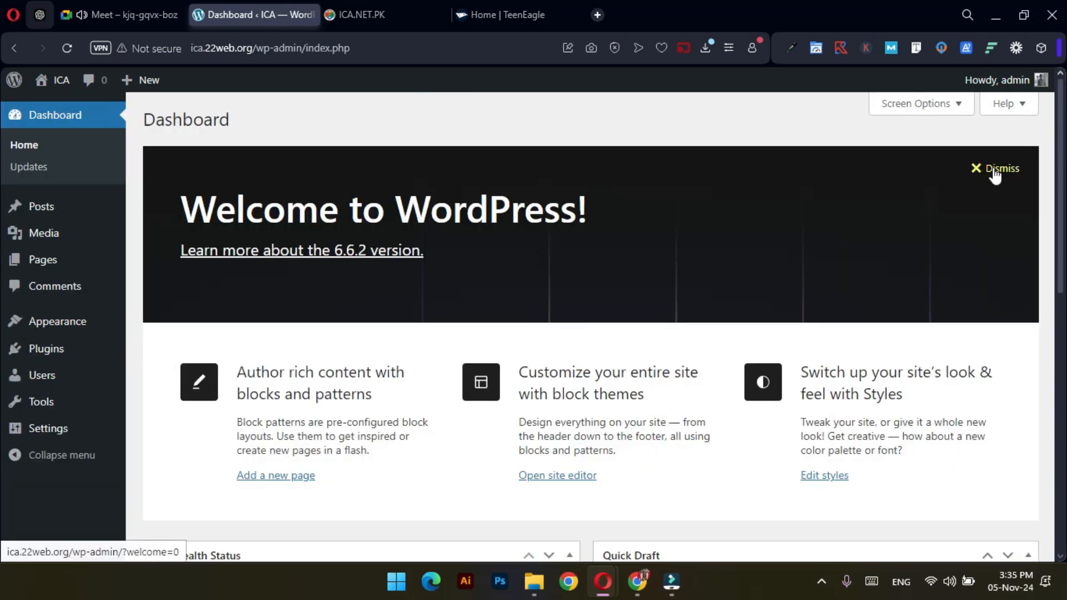
Dismiss the Welcome to WordPress panel at the top of the Dashboard
click(995, 169)
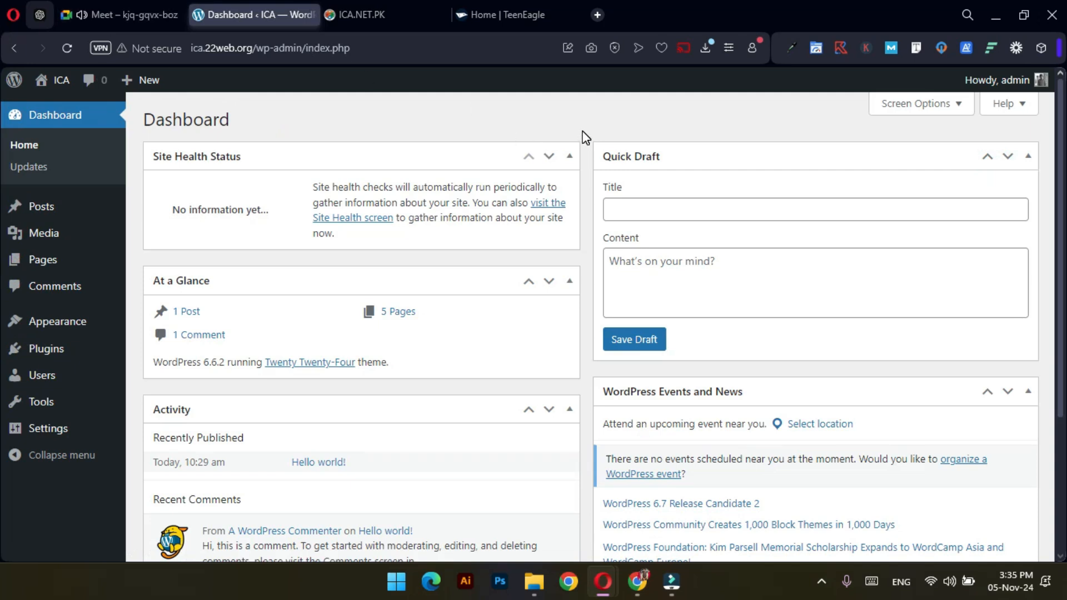
click(373, 1)
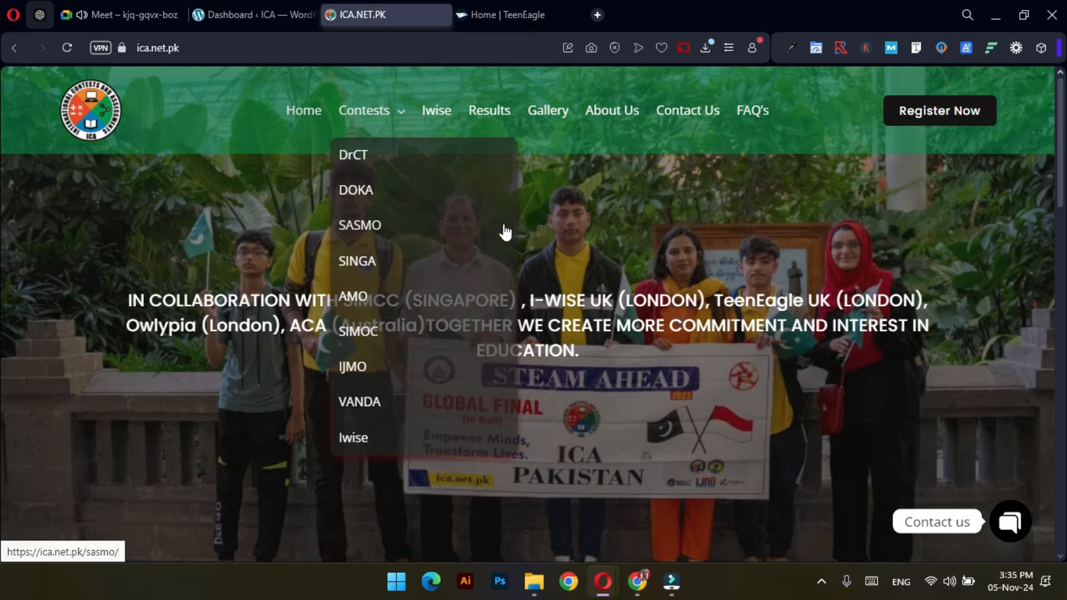
scroll(738, 249, down, 7)
scroll(742, 257, up, 7)
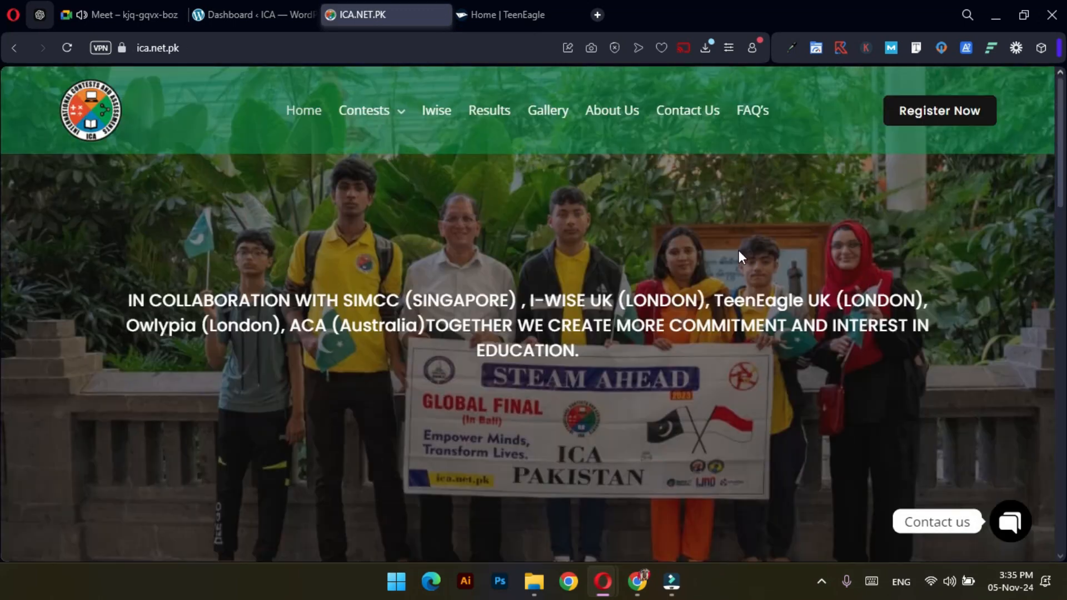
scroll(649, 291, down, 4)
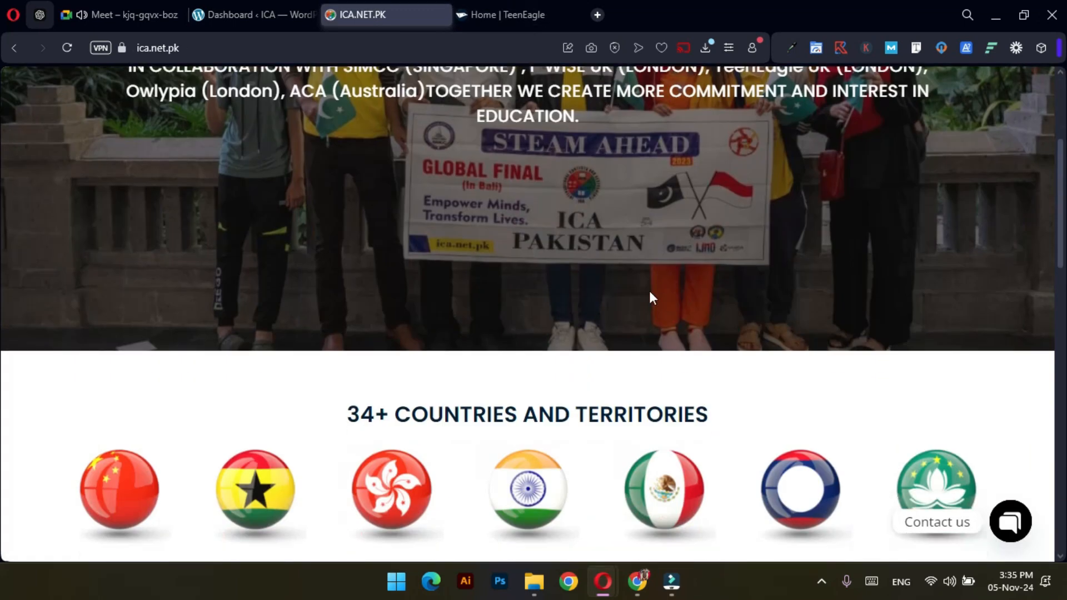
scroll(606, 278, up, 2)
scroll(605, 277, up, 2)
click(489, 2)
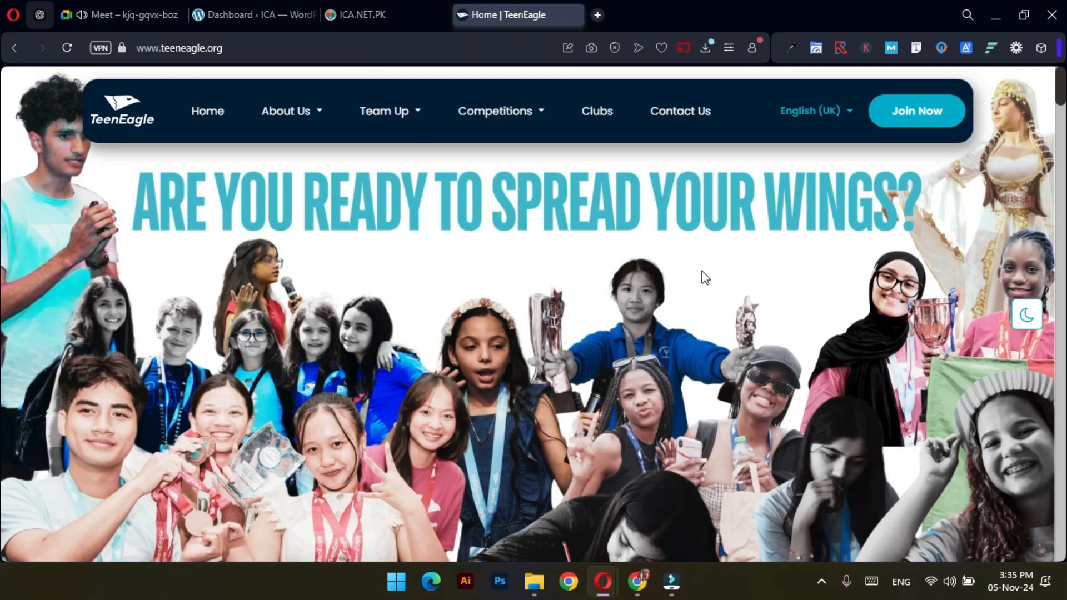
click(267, 14)
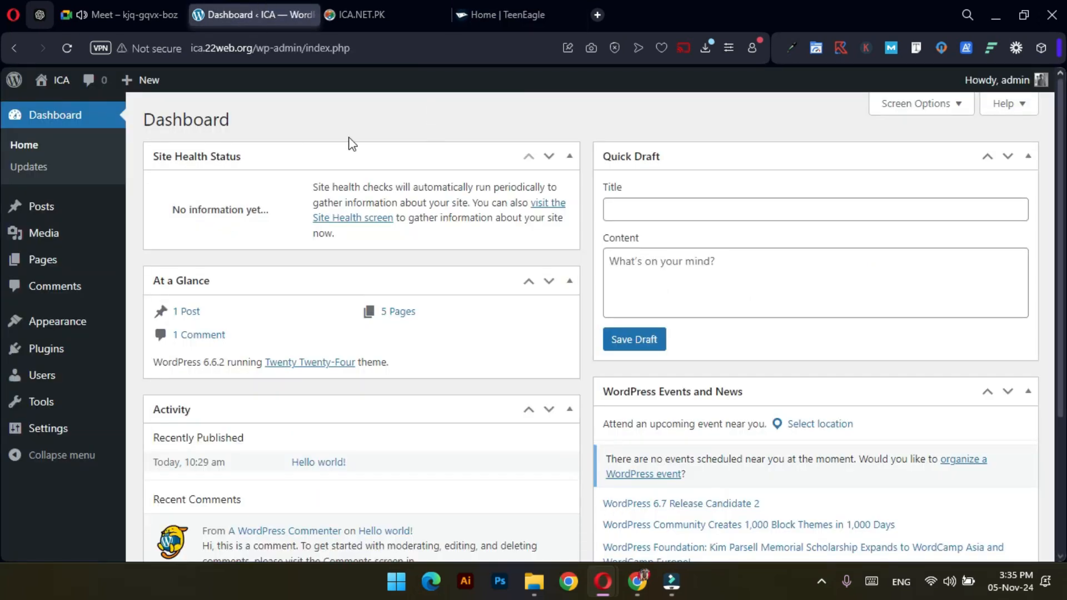
Find Hello Elementor in the theme directory, install it, and activate it
mouse_move(65, 321)
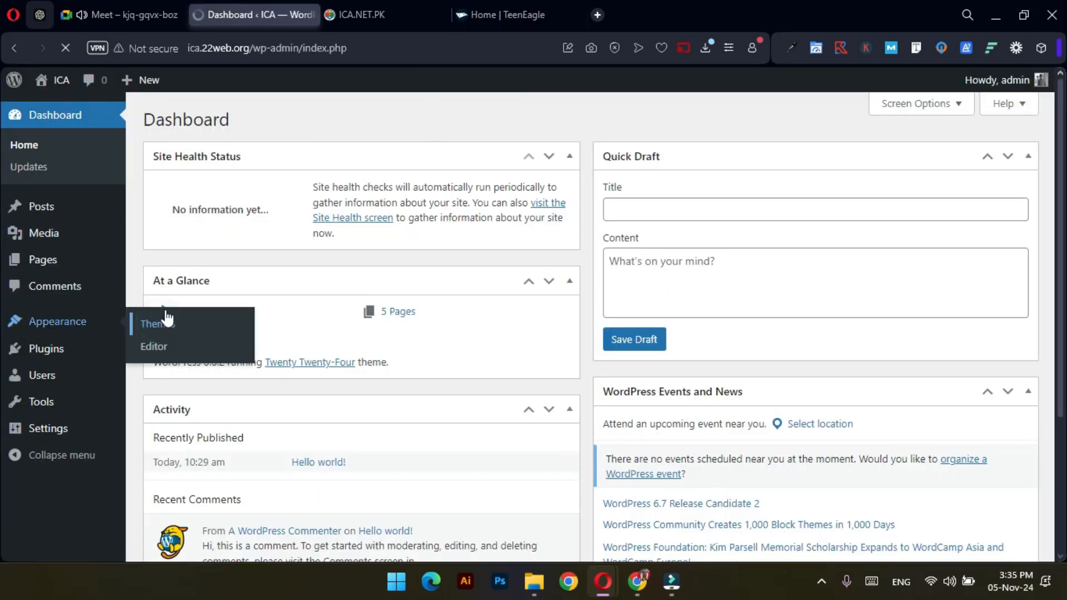
click(161, 322)
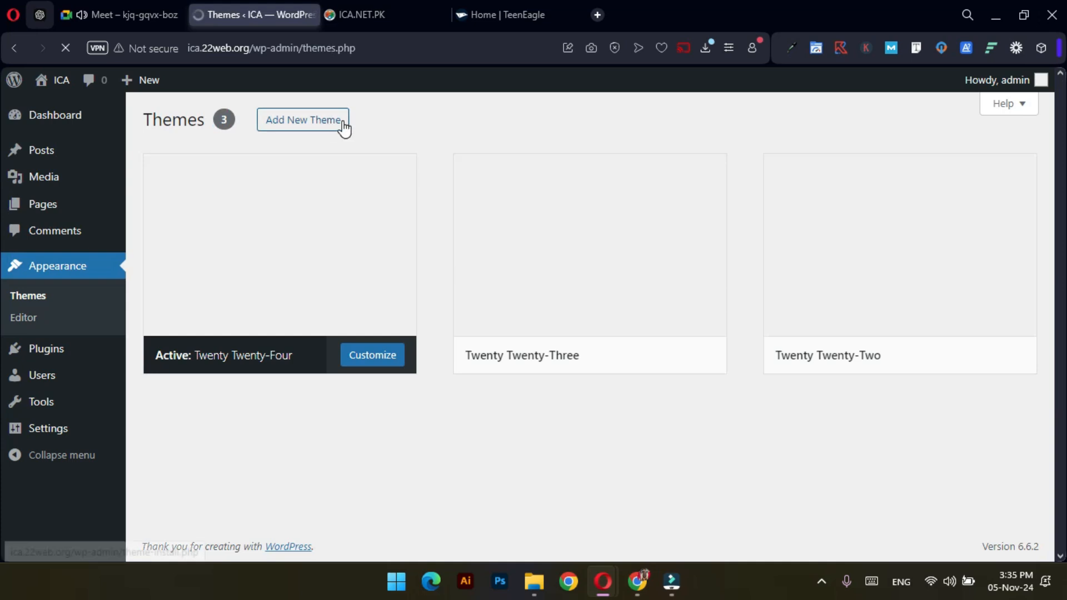
click(315, 128)
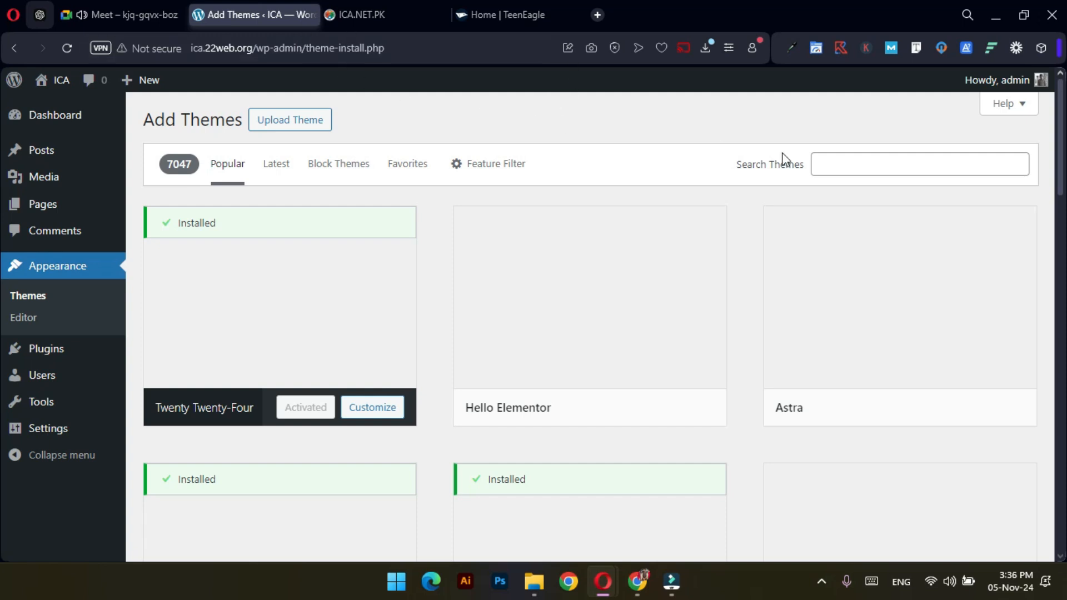
click(844, 163)
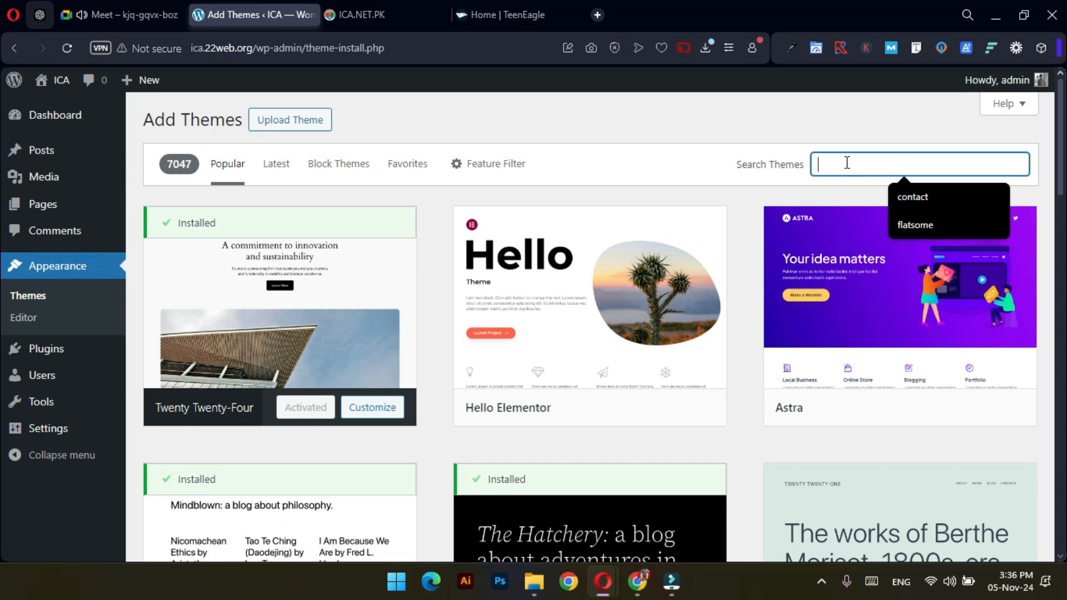
mouse_move(939, 353)
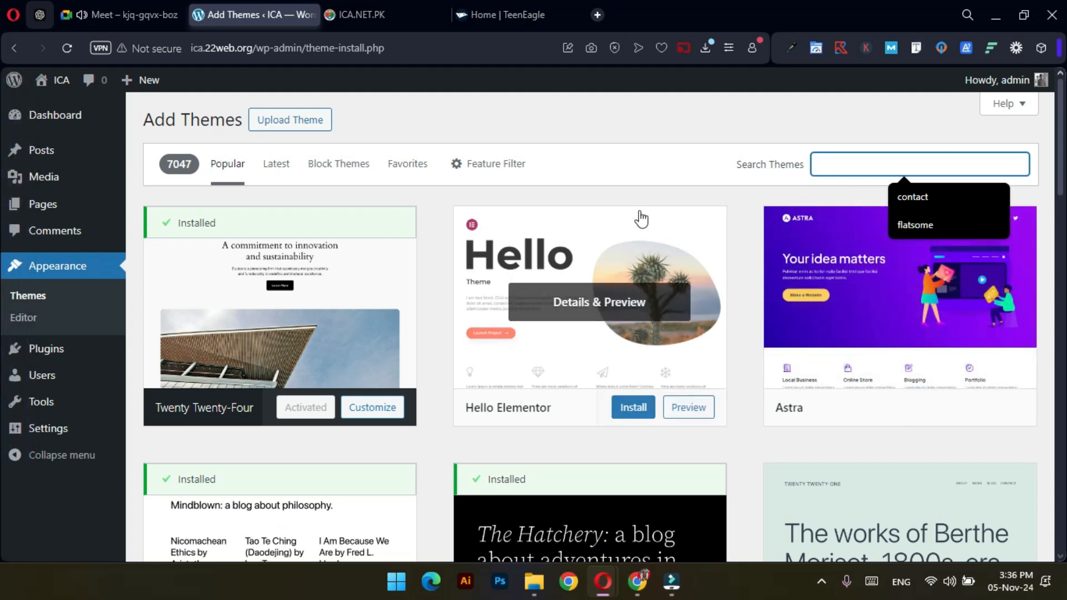
mouse_move(892, 409)
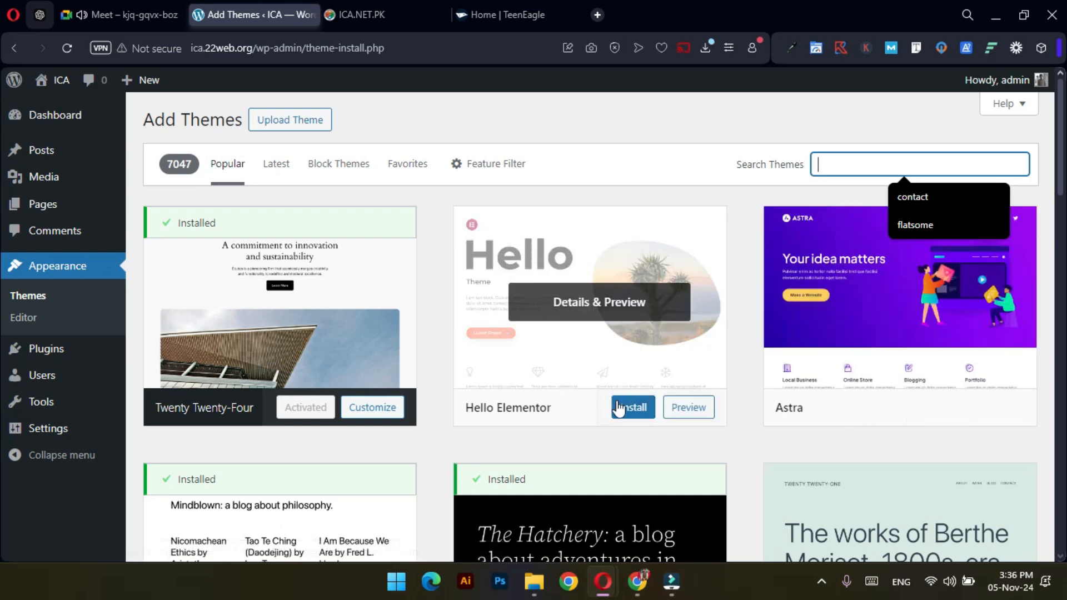
click(629, 410)
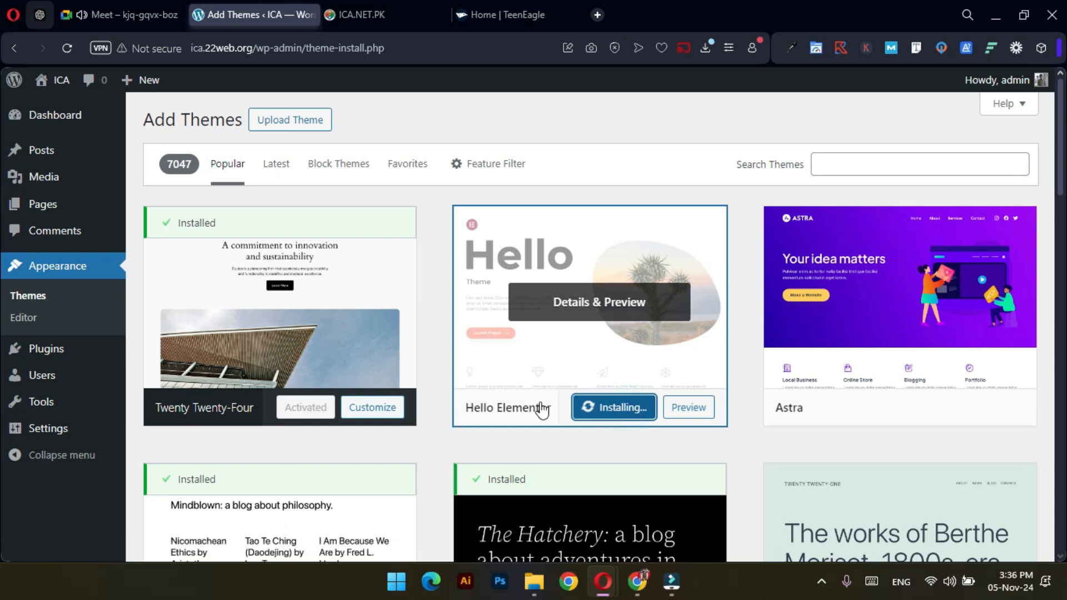
click(607, 407)
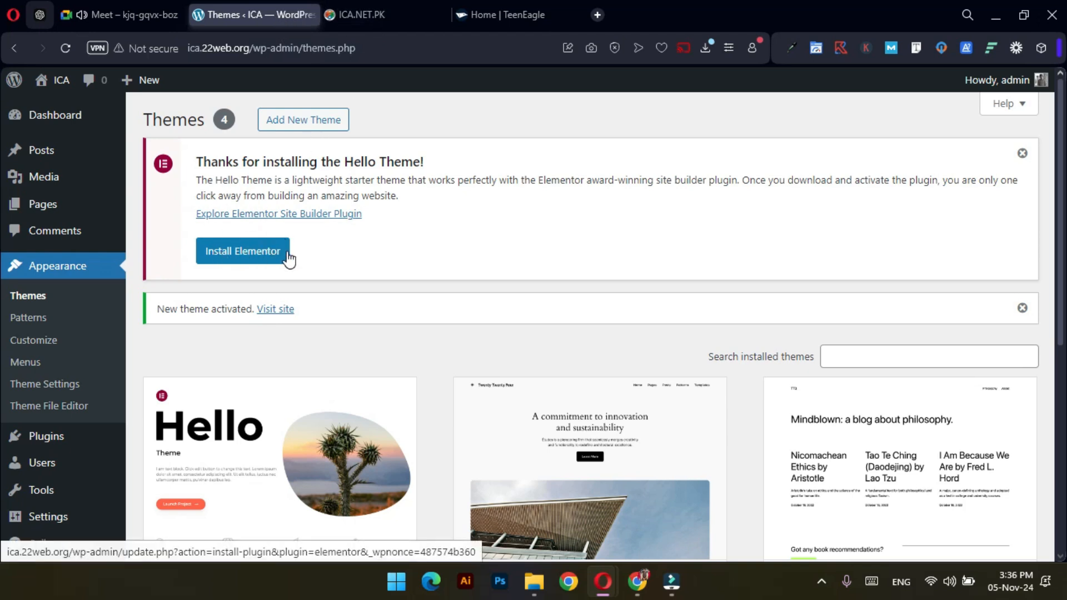
Install and activate the recommended Elementor plugin, skipping its account setup wizard
click(233, 256)
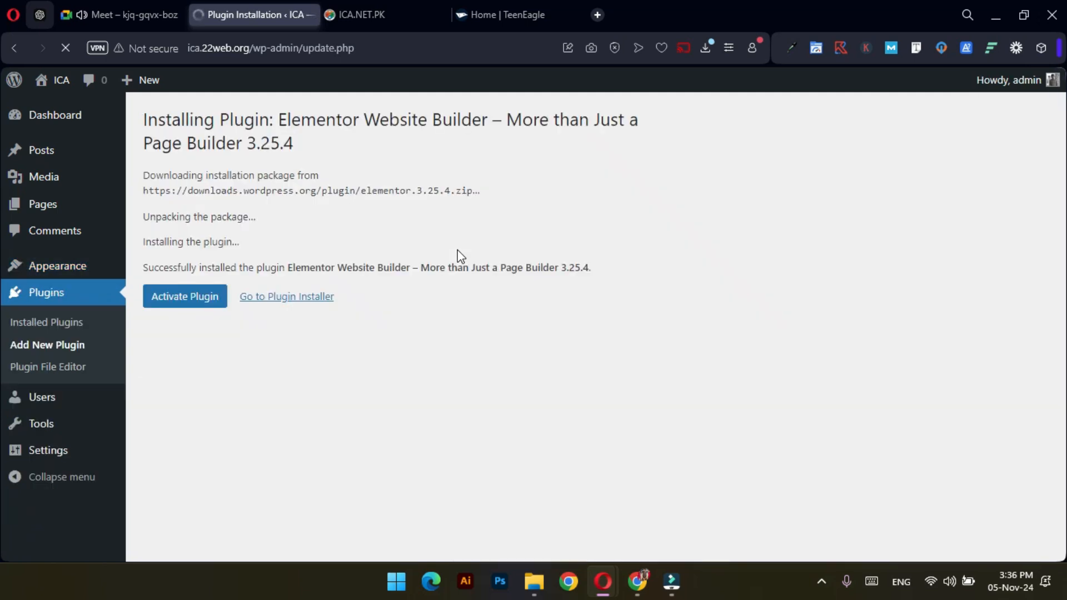
click(192, 297)
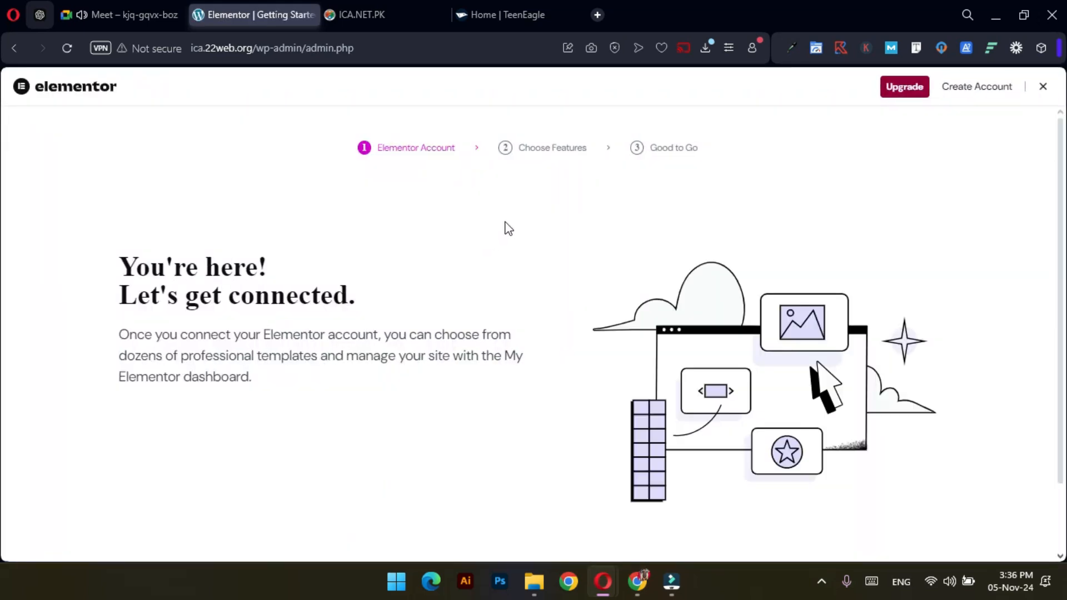
click(1043, 88)
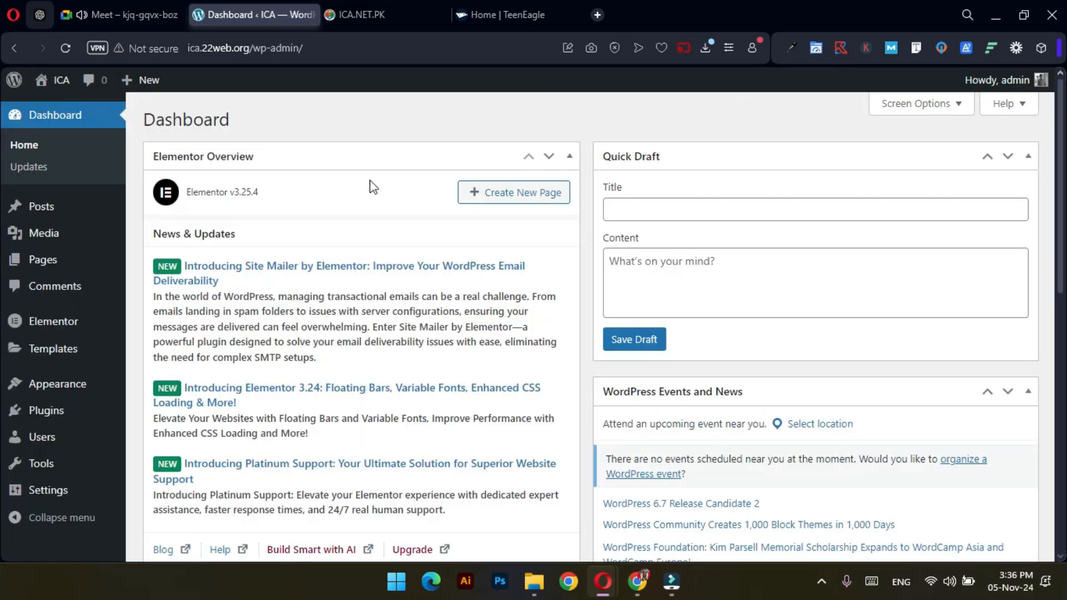
Open the live site in a new tab to check it, then return to the Dashboard
right_click(51, 91)
click(81, 104)
click(386, 5)
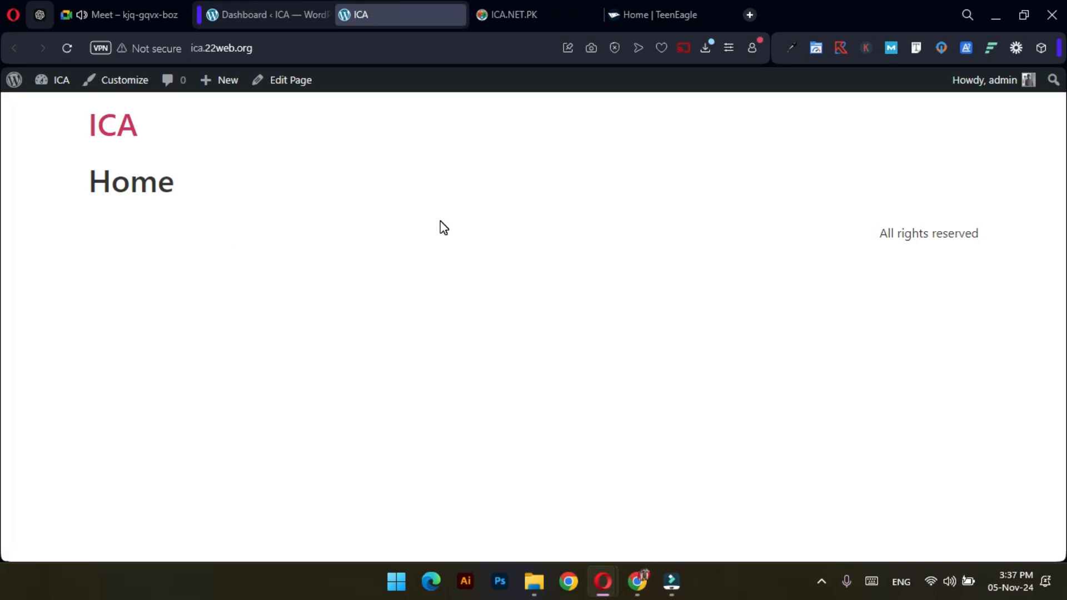
click(282, 4)
click(424, 4)
click(254, 4)
mouse_move(67, 391)
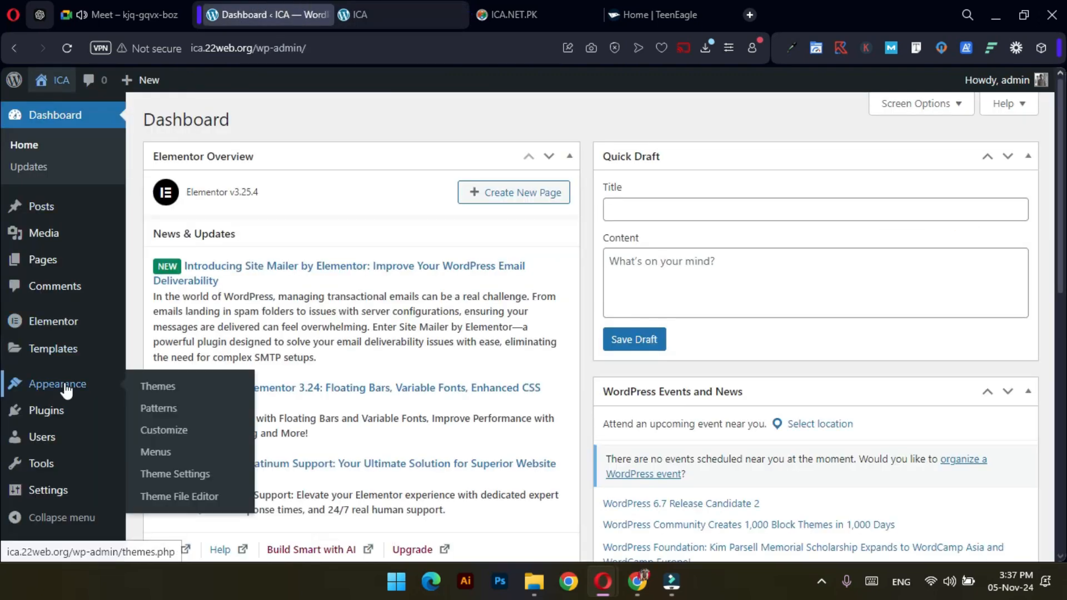
Create a new navigation menu named Primary
click(158, 448)
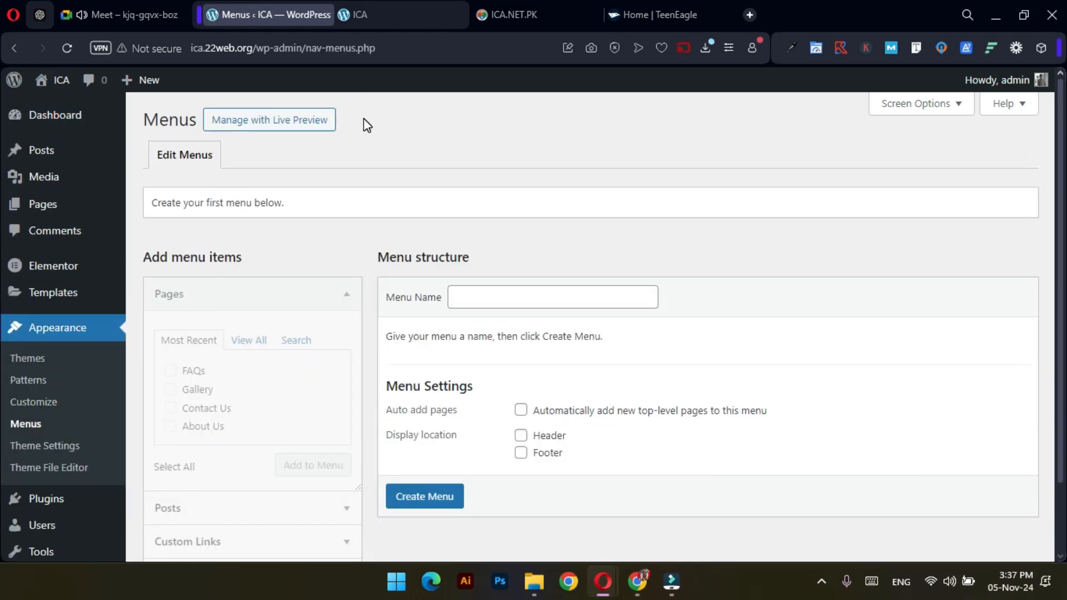
click(505, 295)
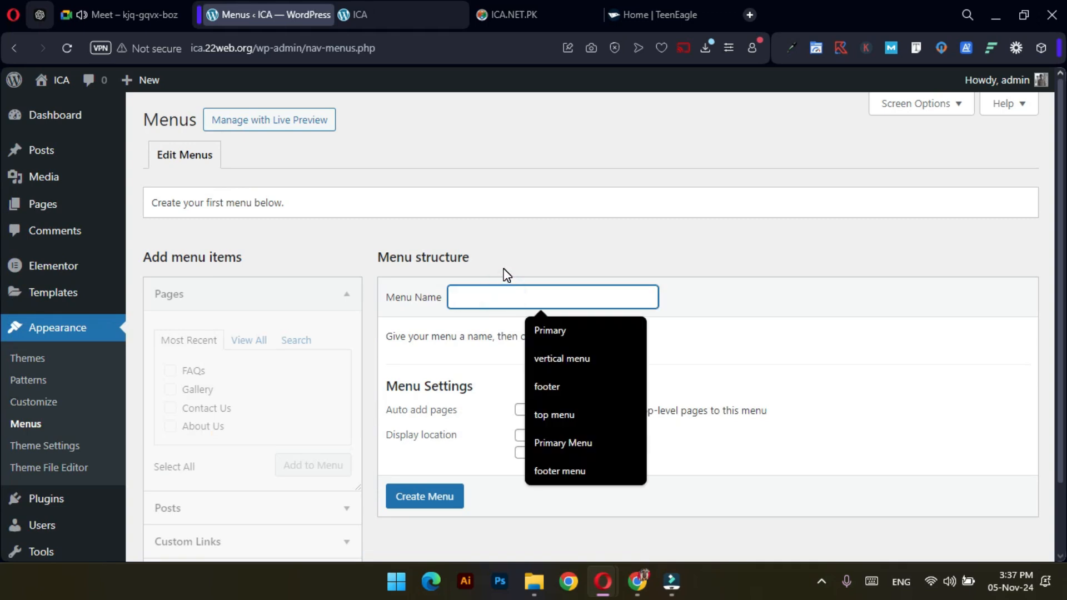
click(544, 326)
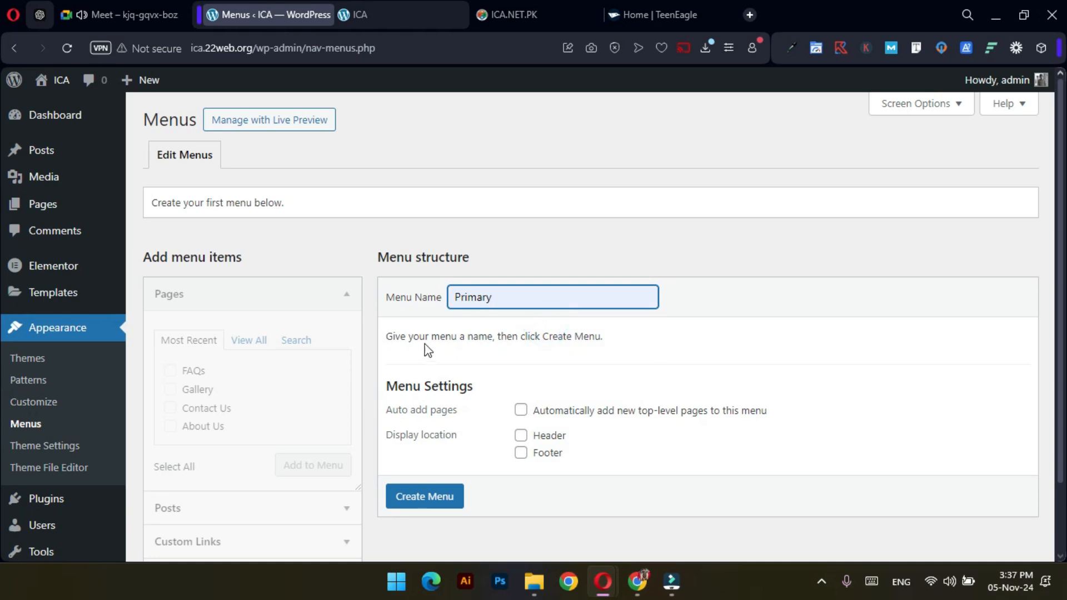
click(425, 496)
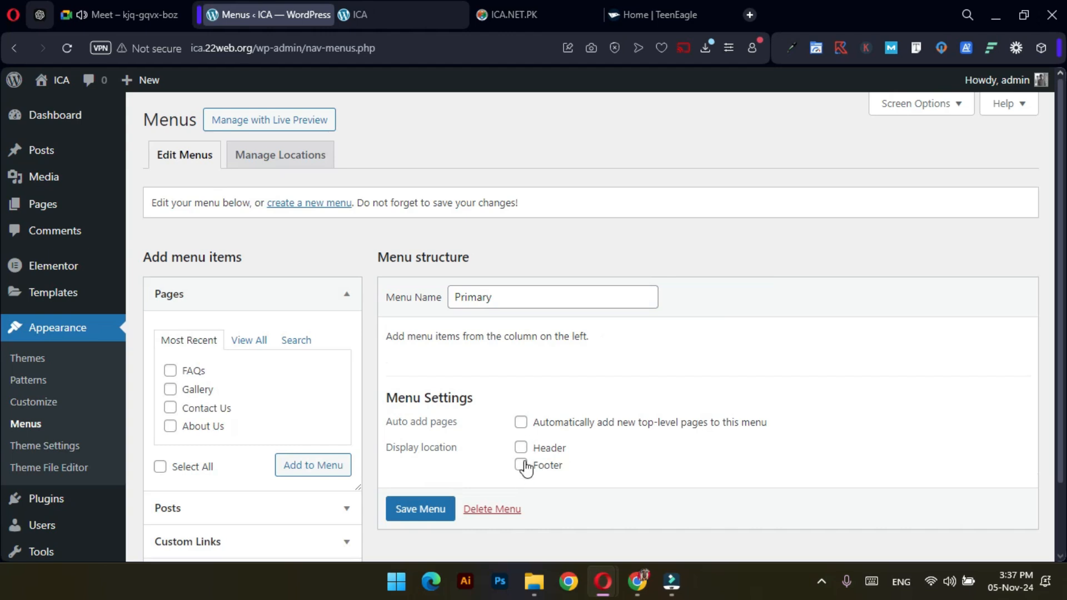
Add Home, About Us, Contact Us, FAQs and Gallery to Primary, moving Gallery right after Home
click(248, 341)
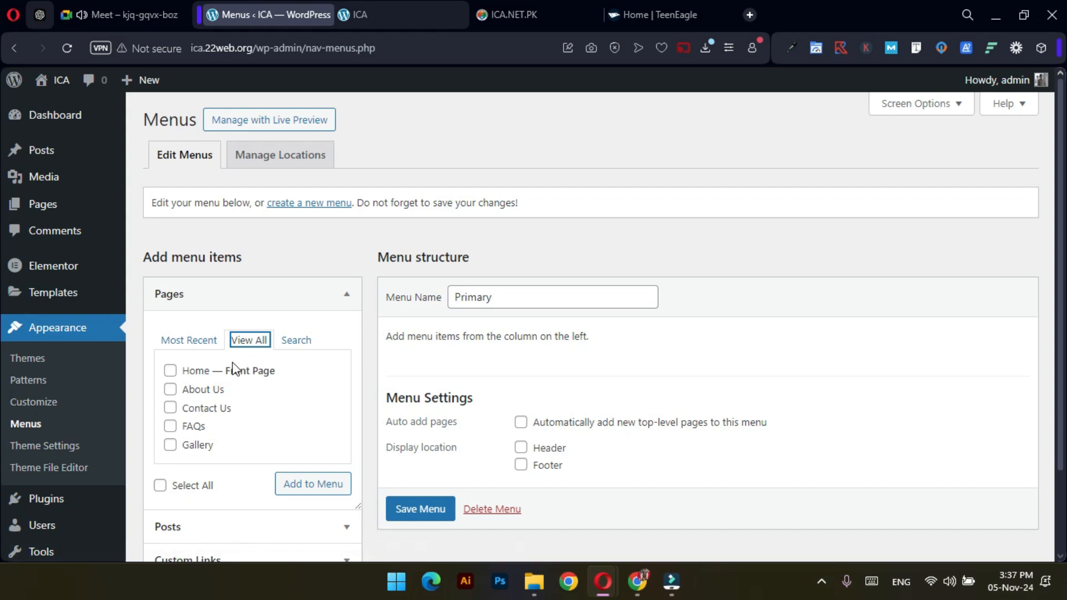
click(186, 369)
click(174, 389)
click(189, 408)
click(186, 426)
click(184, 444)
click(305, 488)
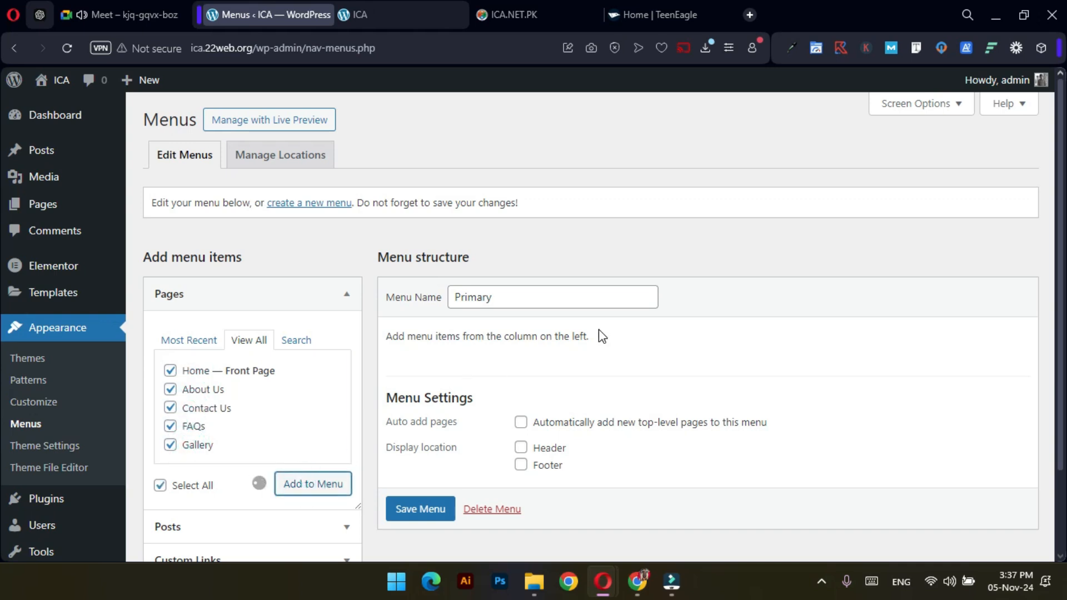
scroll(528, 317, down, 3)
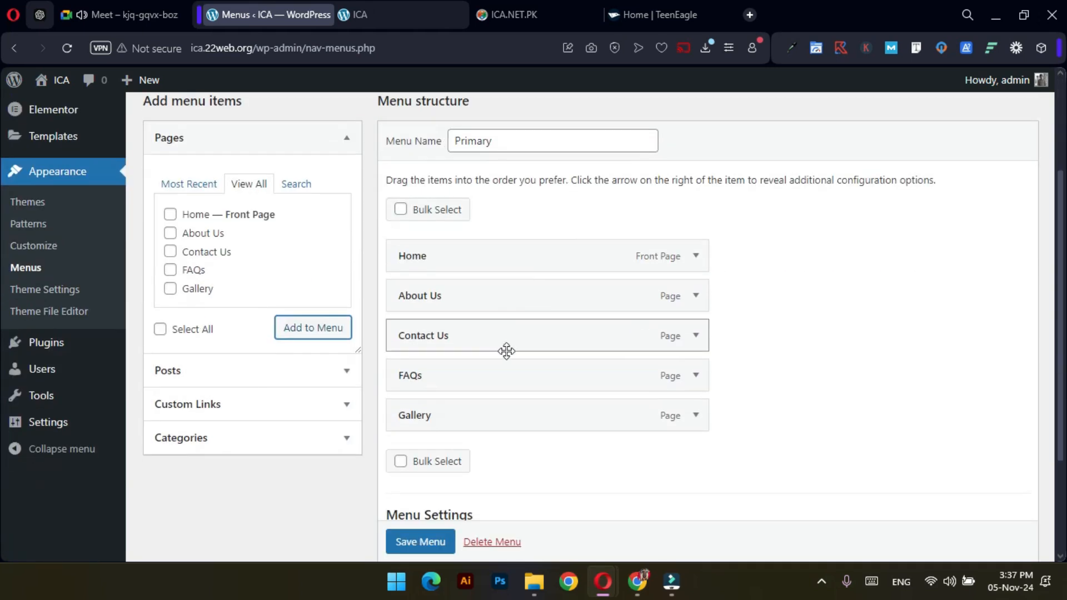
mouse_move(467, 418)
mouse_down()
mouse_move(469, 288)
mouse_move(443, 337)
mouse_move(445, 309)
mouse_move(450, 425)
mouse_move(451, 406)
mouse_up()
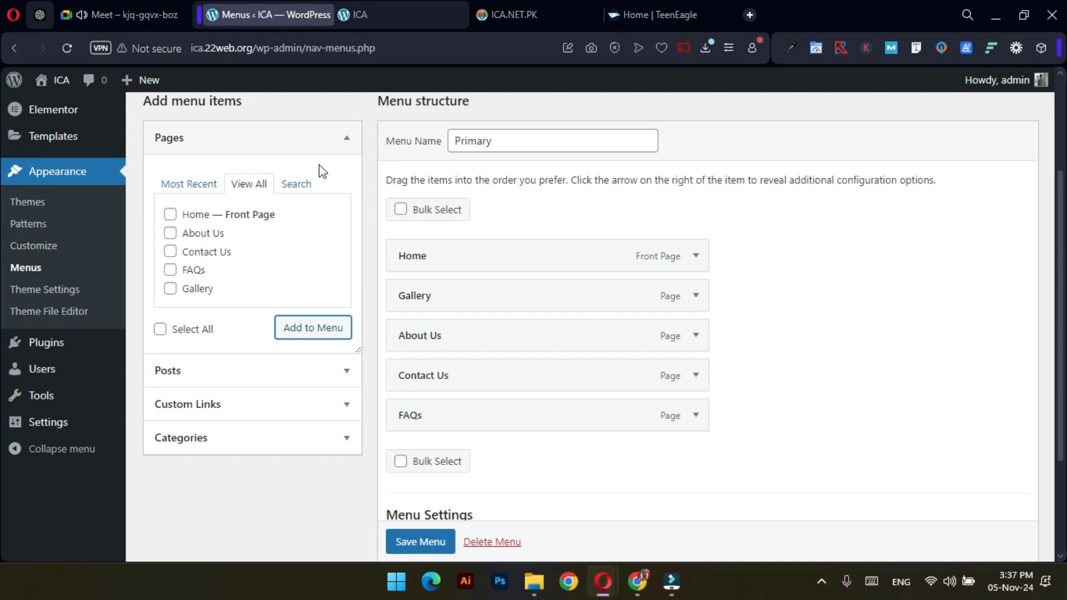
click(346, 143)
click(345, 144)
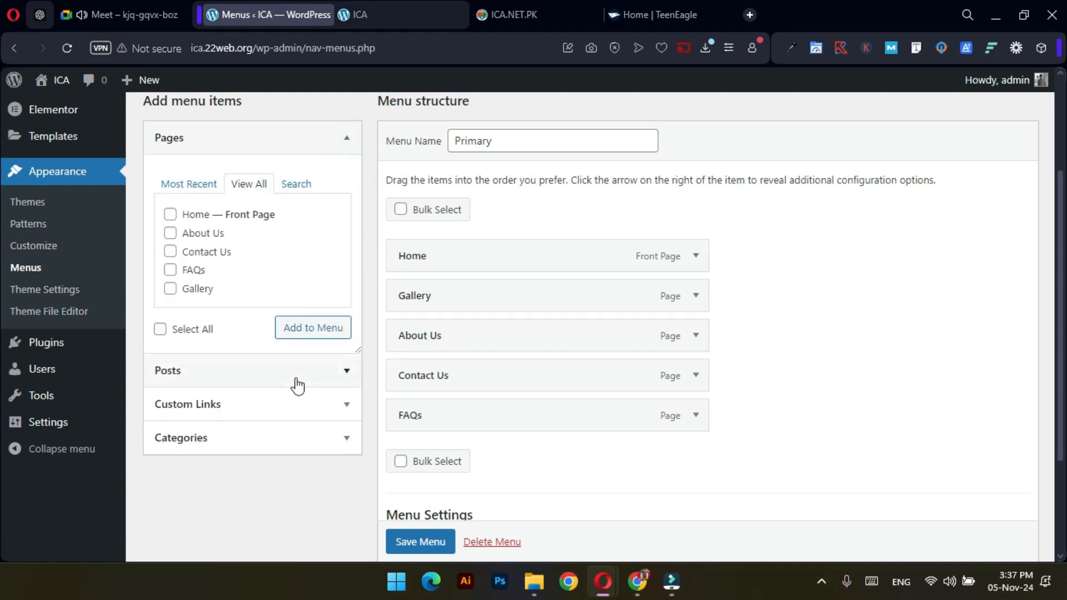
Add a Teen Eagle custom link with placeholder URL # and place it below Home
scroll(372, 348, down, 2)
scroll(369, 311, up, 1)
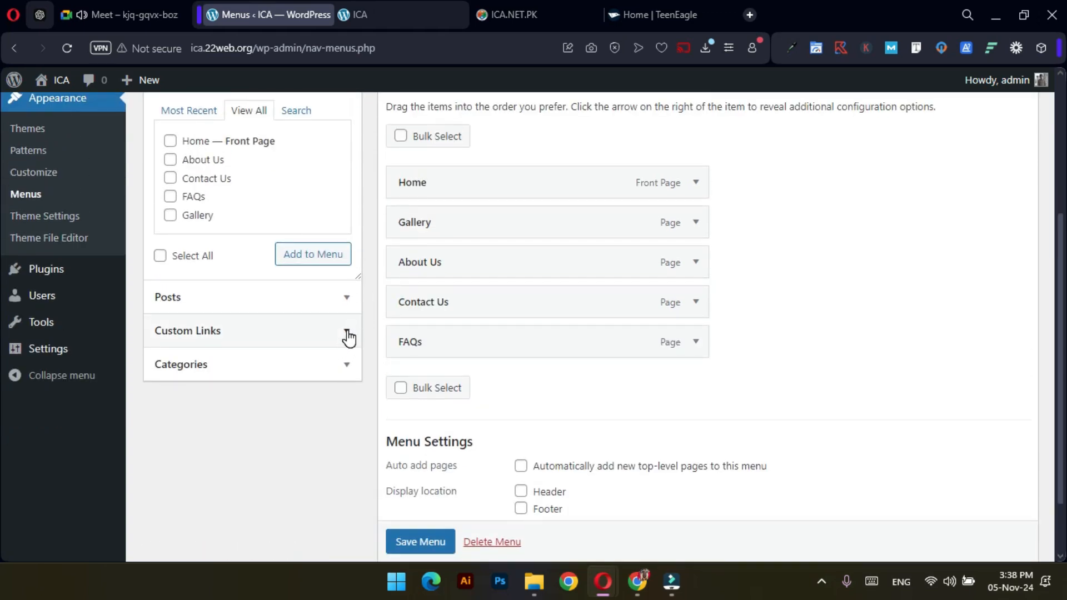
click(347, 333)
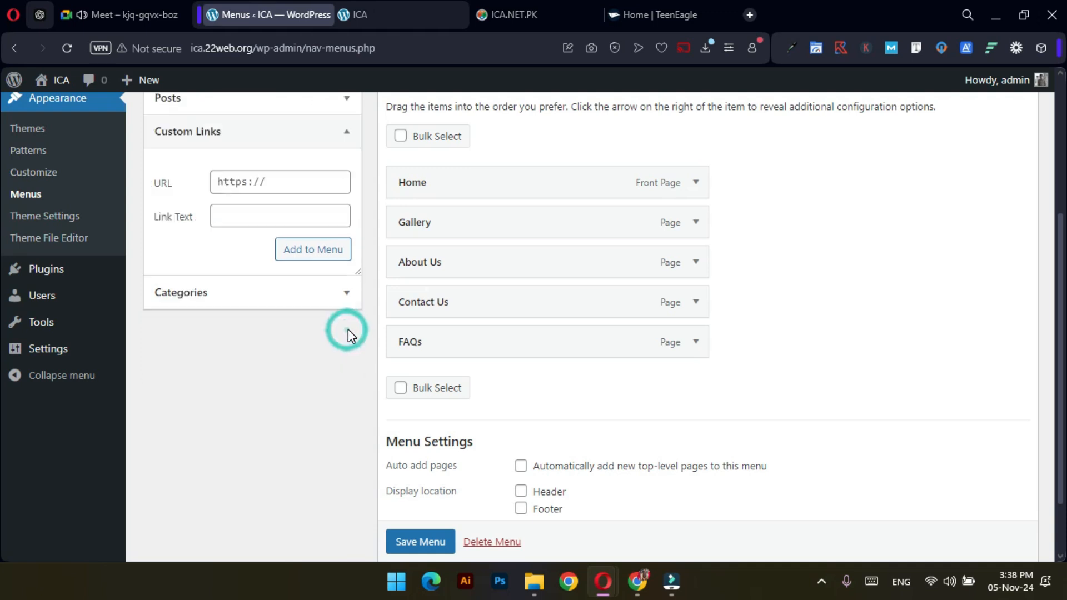
scroll(284, 311, up, 1)
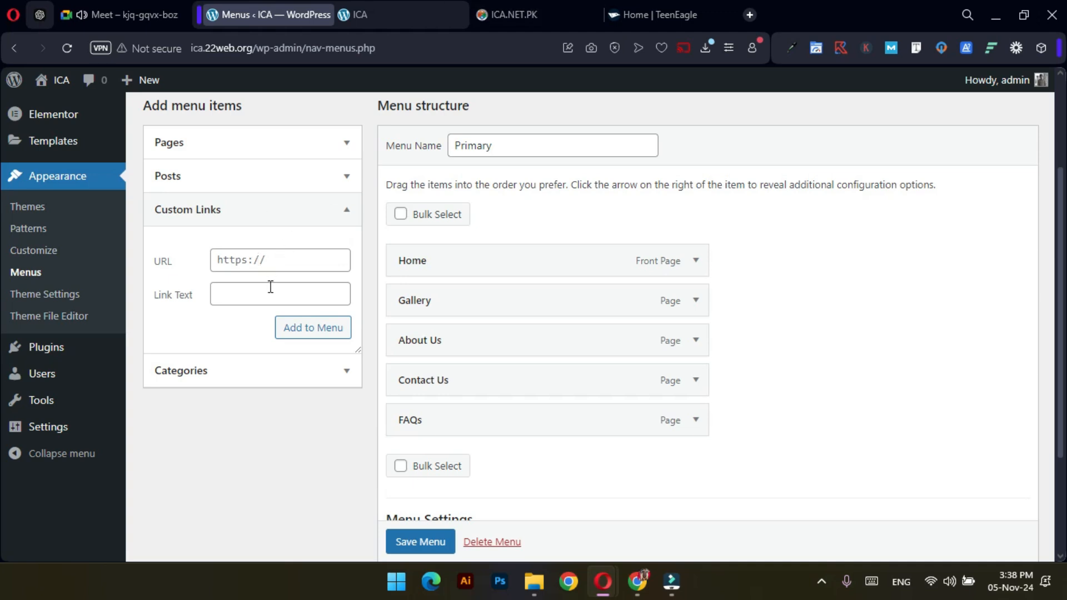
click(277, 255)
text(#)
click(262, 291)
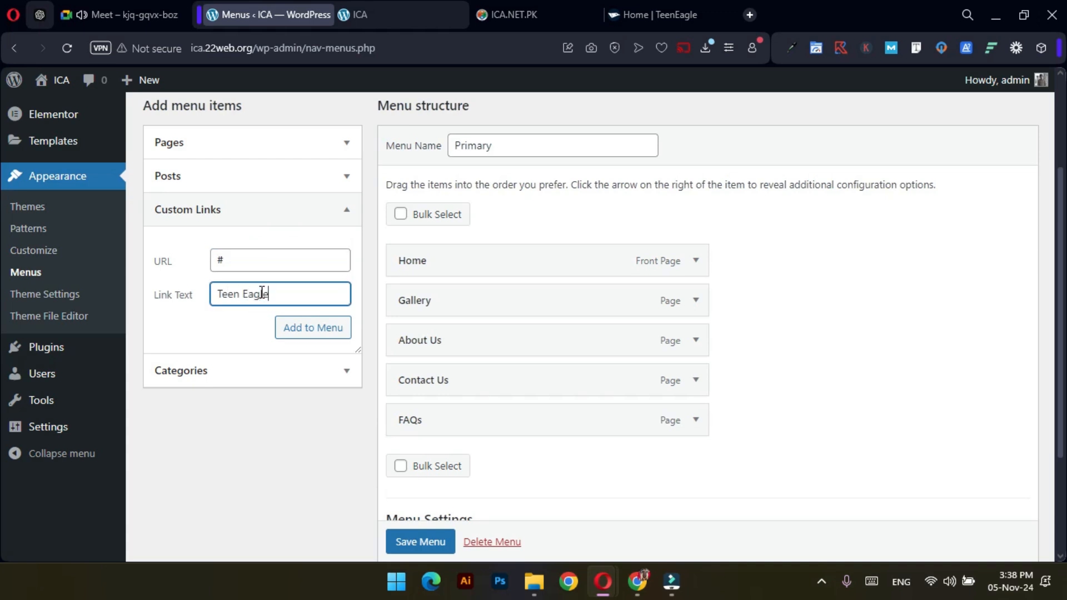
click(306, 332)
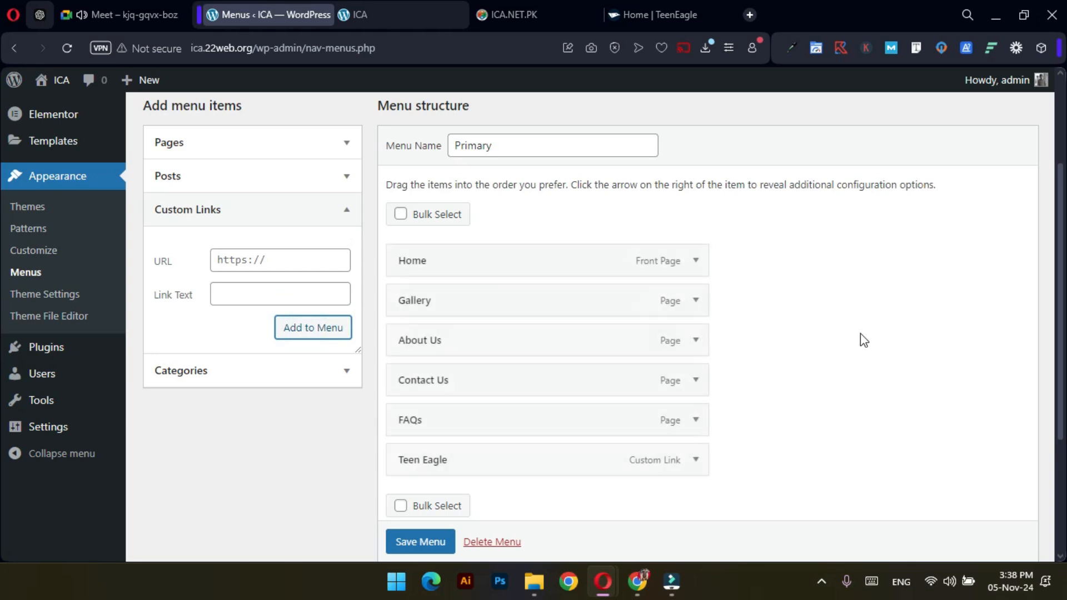
drag(542, 448, 543, 306)
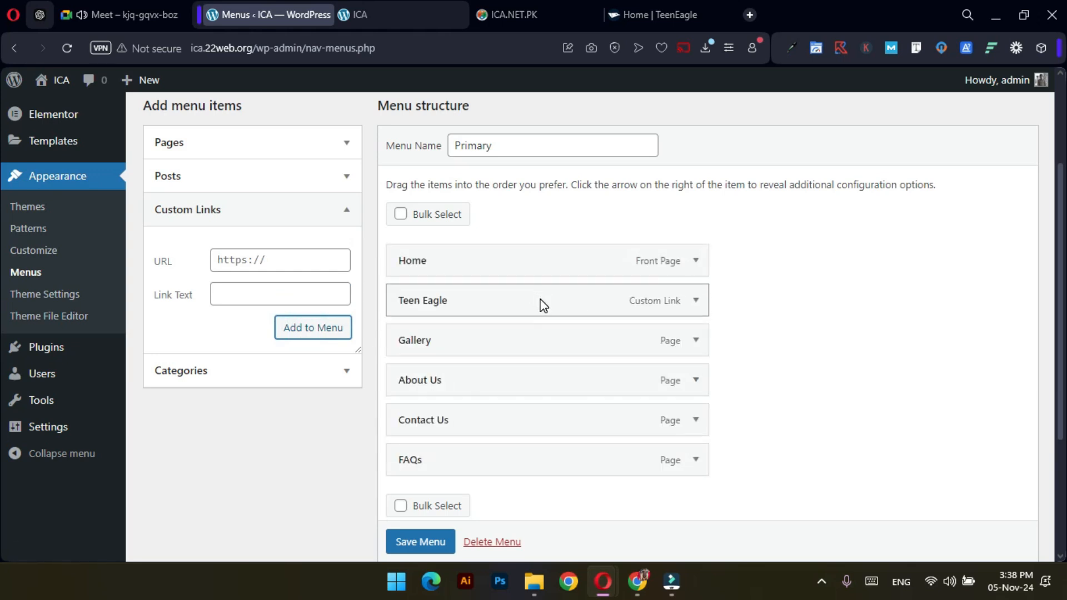
click(694, 302)
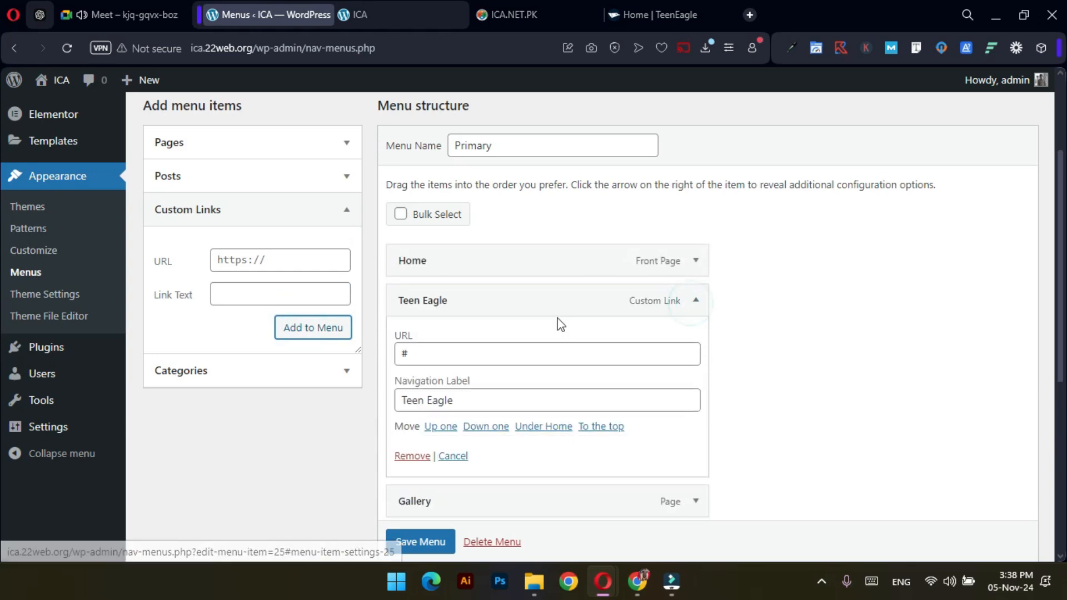
click(650, 13)
click(354, 65)
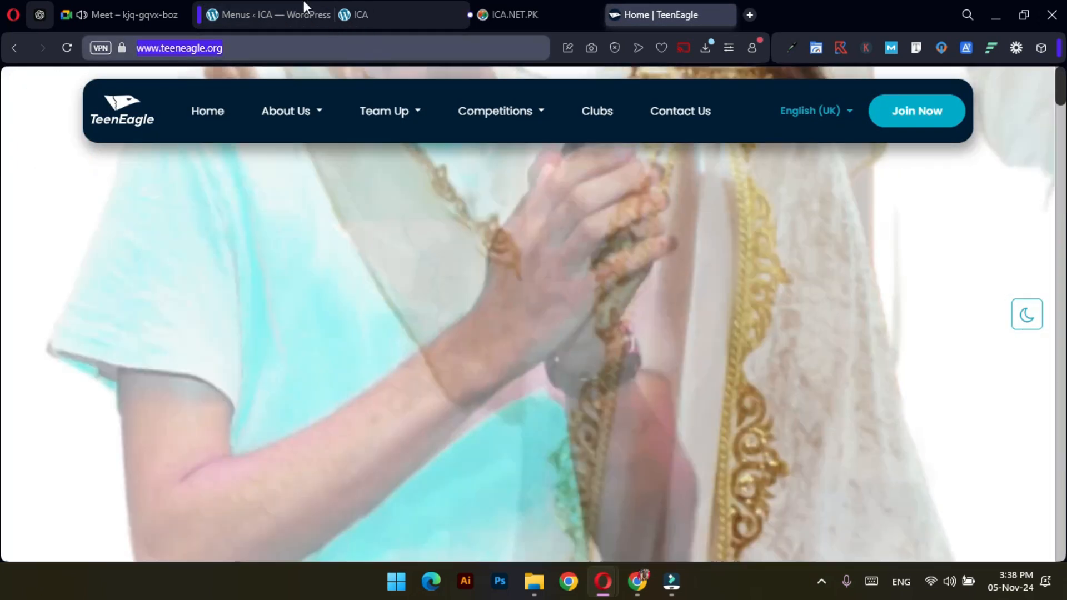
click(303, 4)
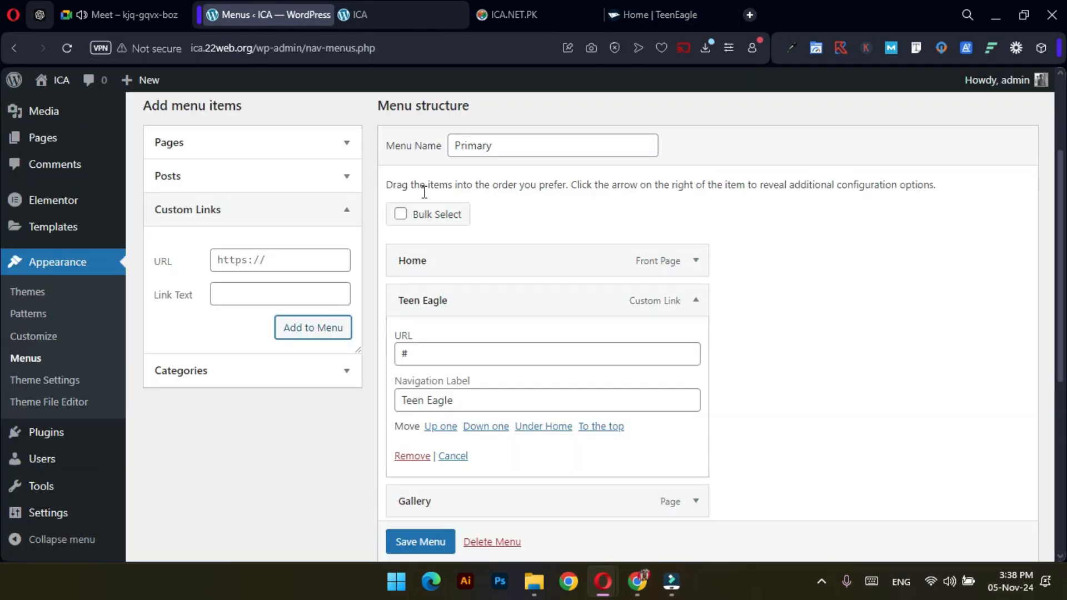
double_click(467, 354)
text(https://www.teeneagle.org)
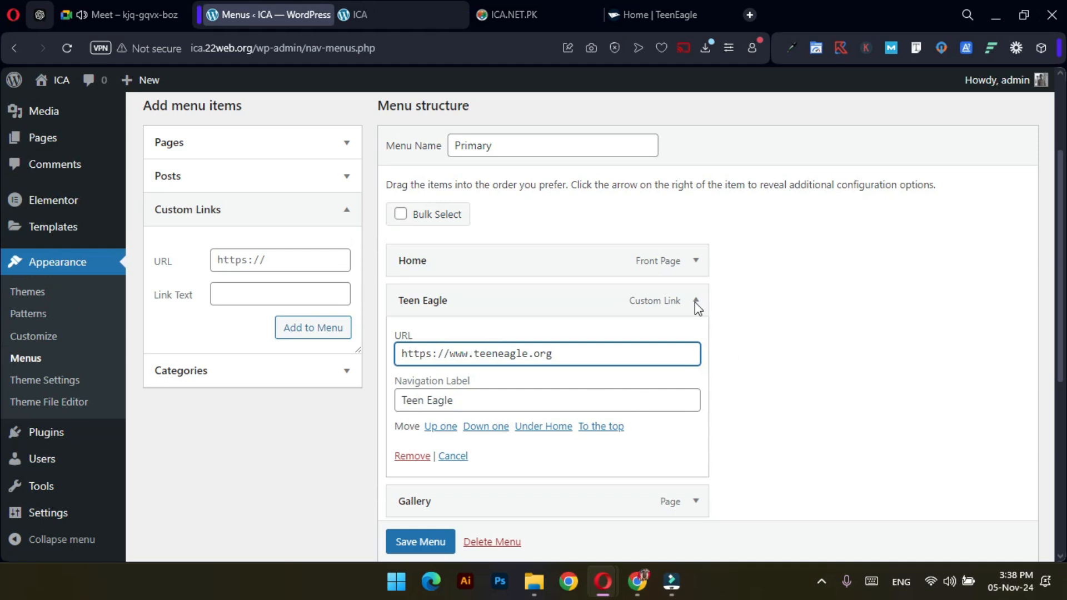
click(695, 300)
click(437, 550)
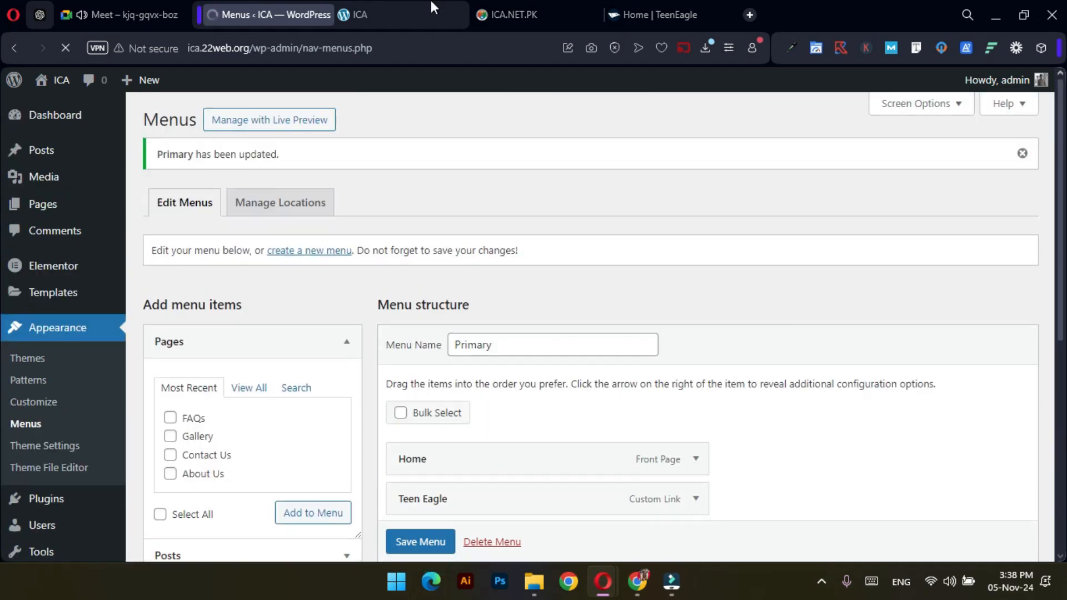
Check the menu on the live ICA site, then save the Primary menu again
click(431, 4)
click(230, 1)
scroll(508, 295, down, 7)
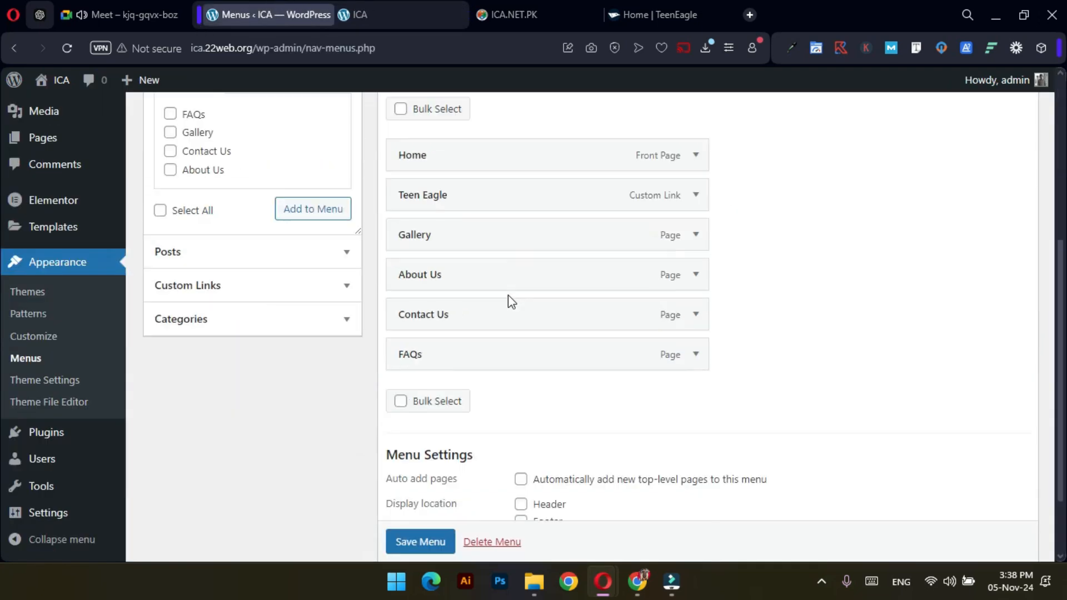
scroll(511, 293, up, 7)
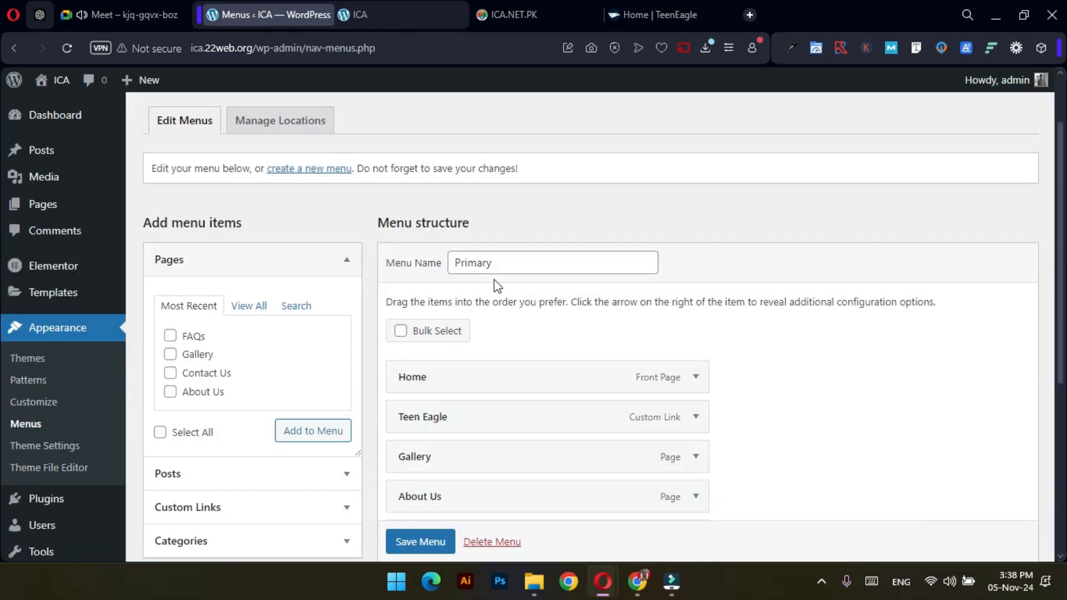
scroll(469, 312, down, 7)
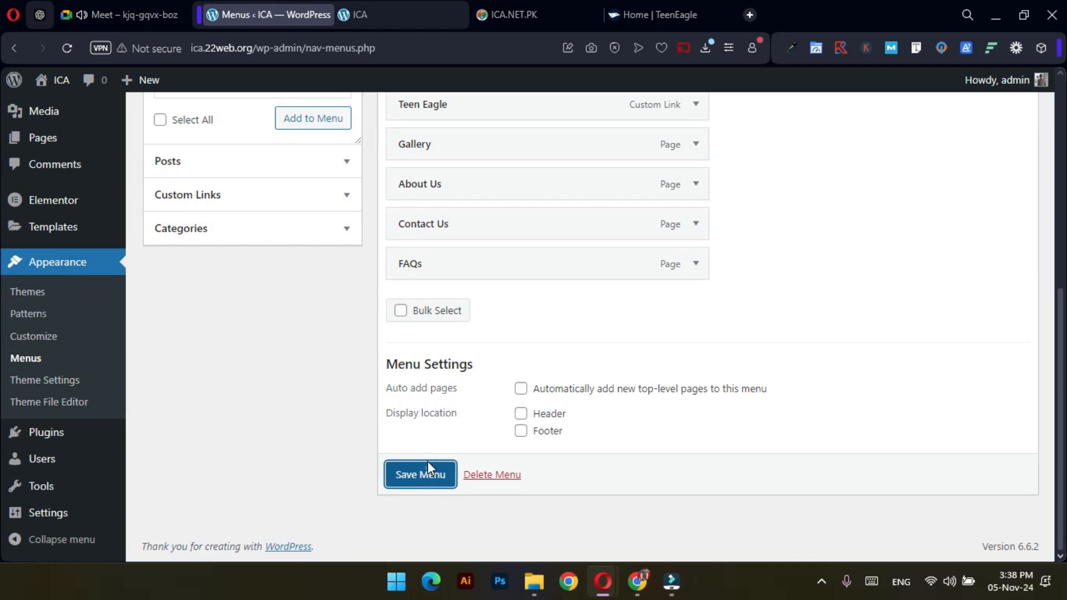
click(436, 477)
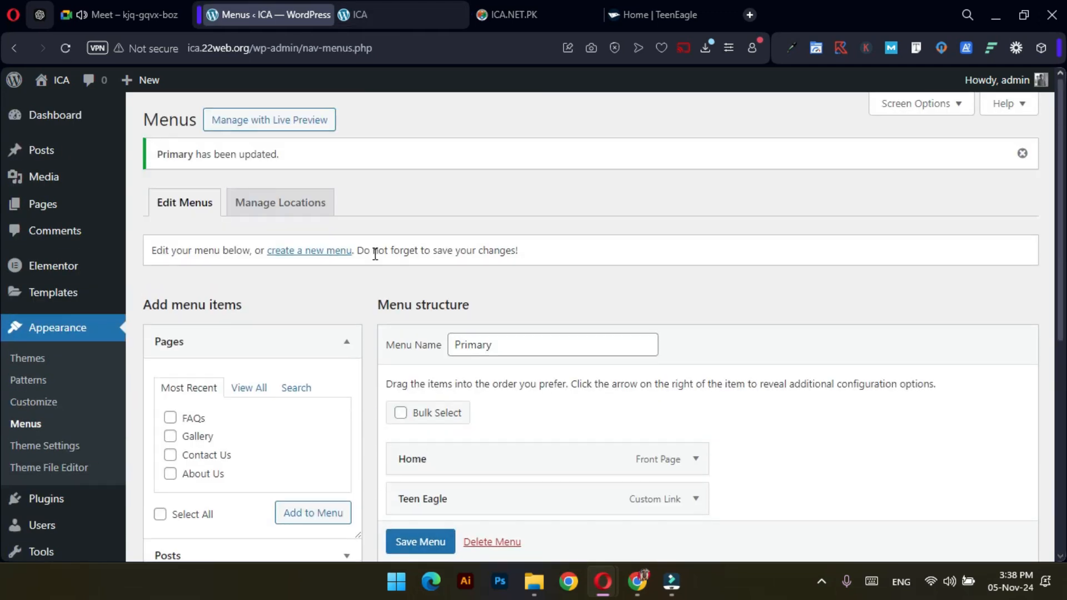
Create a new menu named 'footer menu'
click(311, 251)
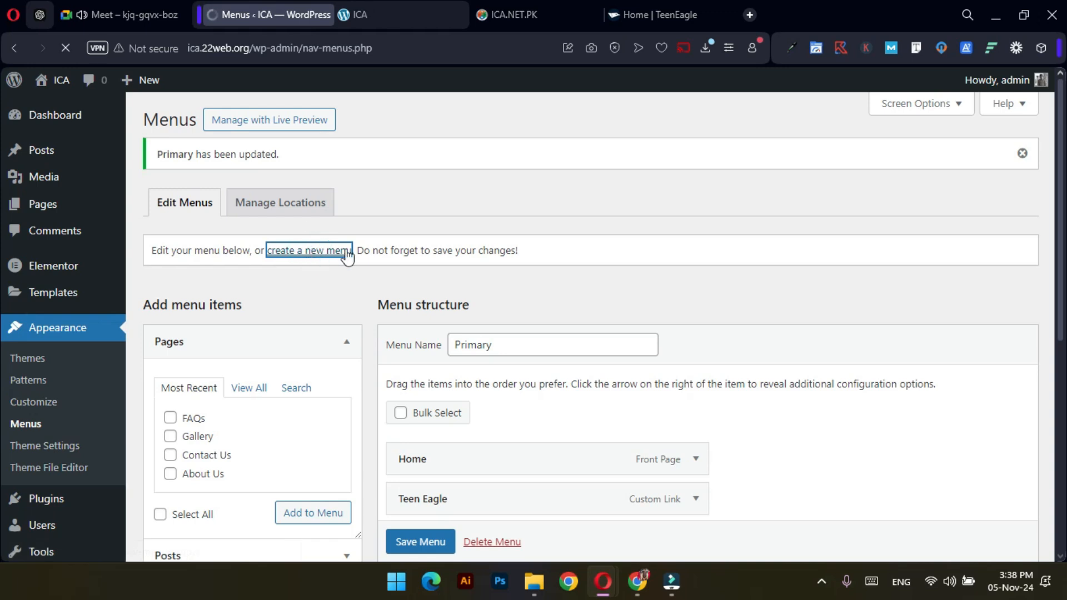
click(500, 294)
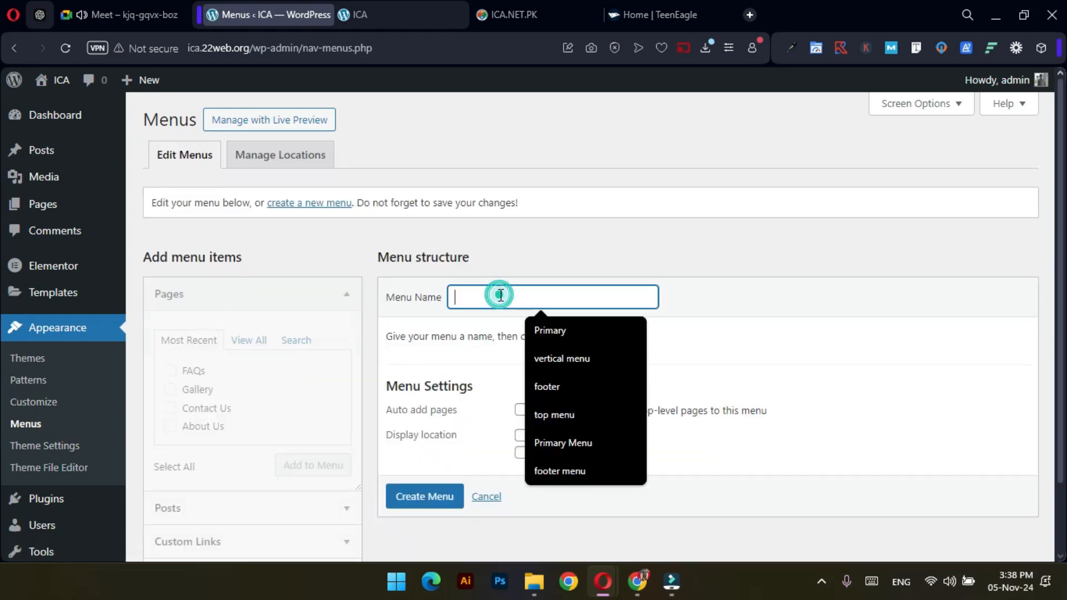
text(footer nenu)
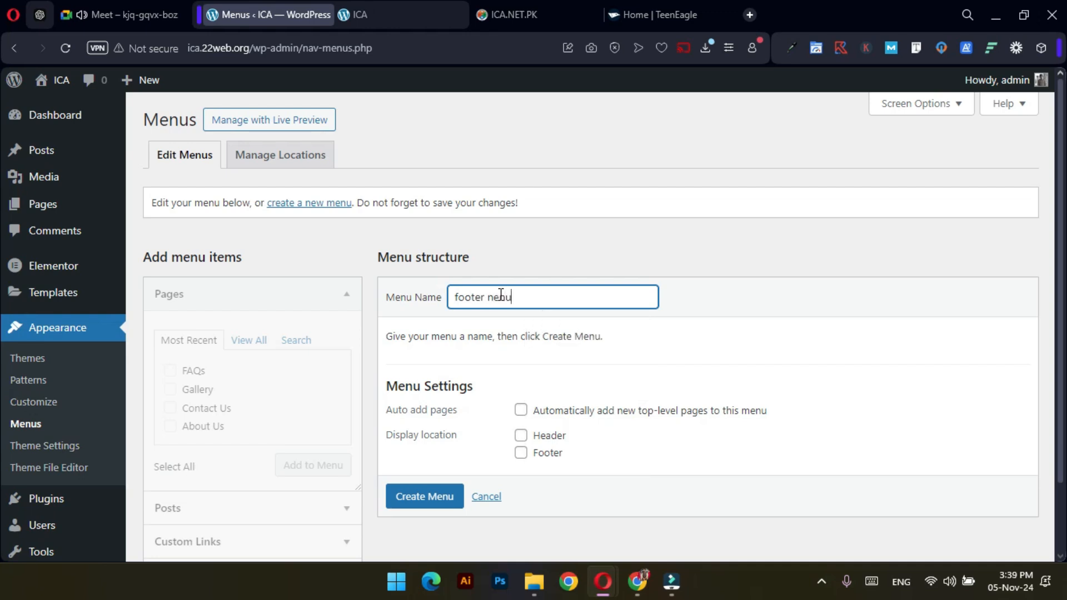
key(BackSpace)
key(BackSpace)
text(menu)
click(451, 496)
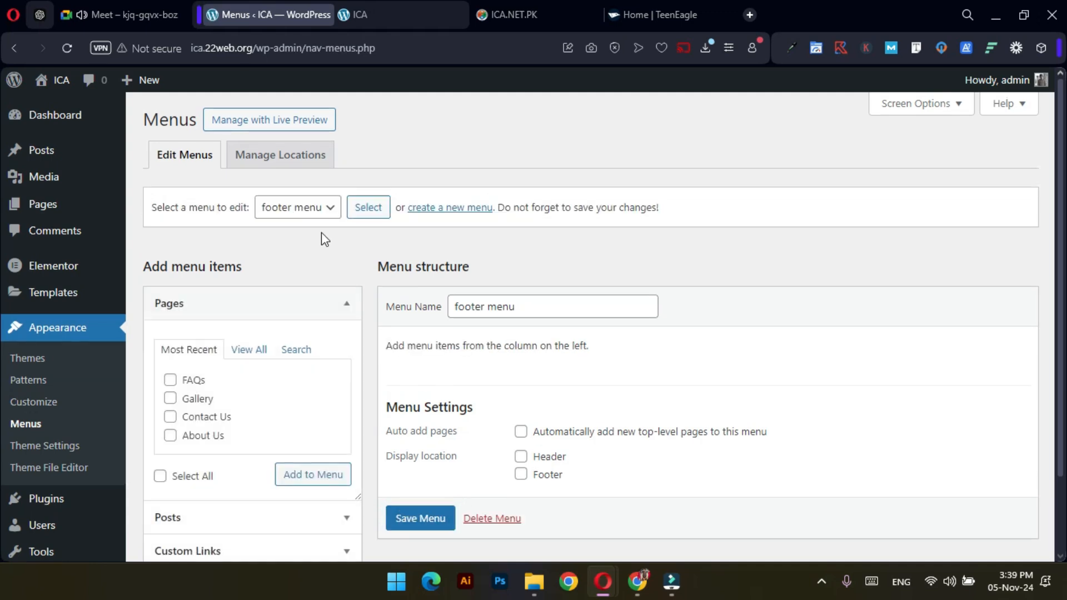
click(321, 209)
click(424, 262)
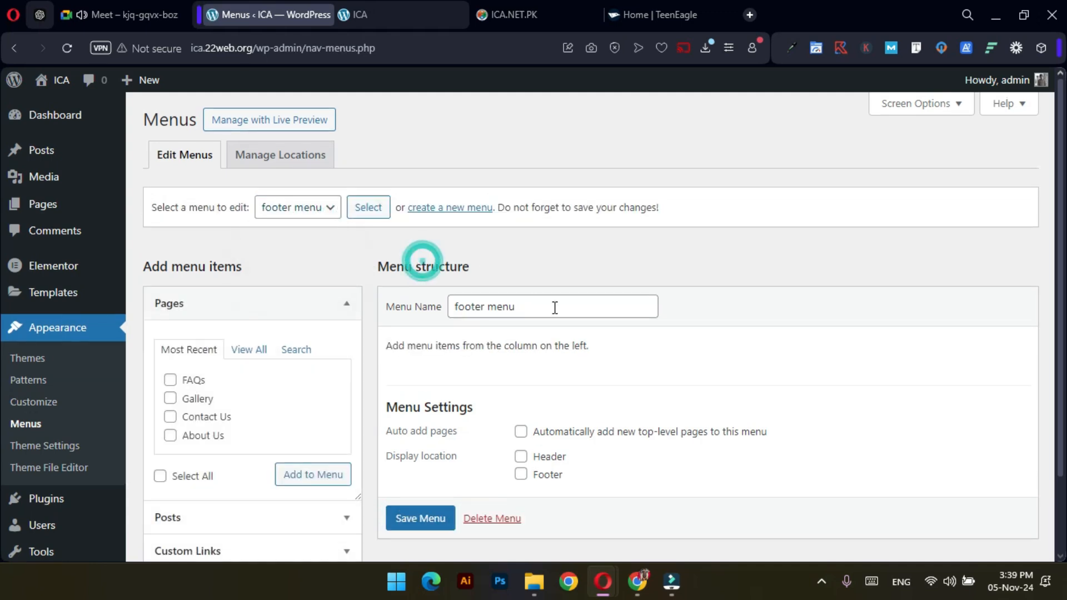
Add About Us, Contact Us and Gallery to the footer menu and save it
scroll(293, 258, down, 2)
click(249, 264)
click(192, 308)
click(197, 328)
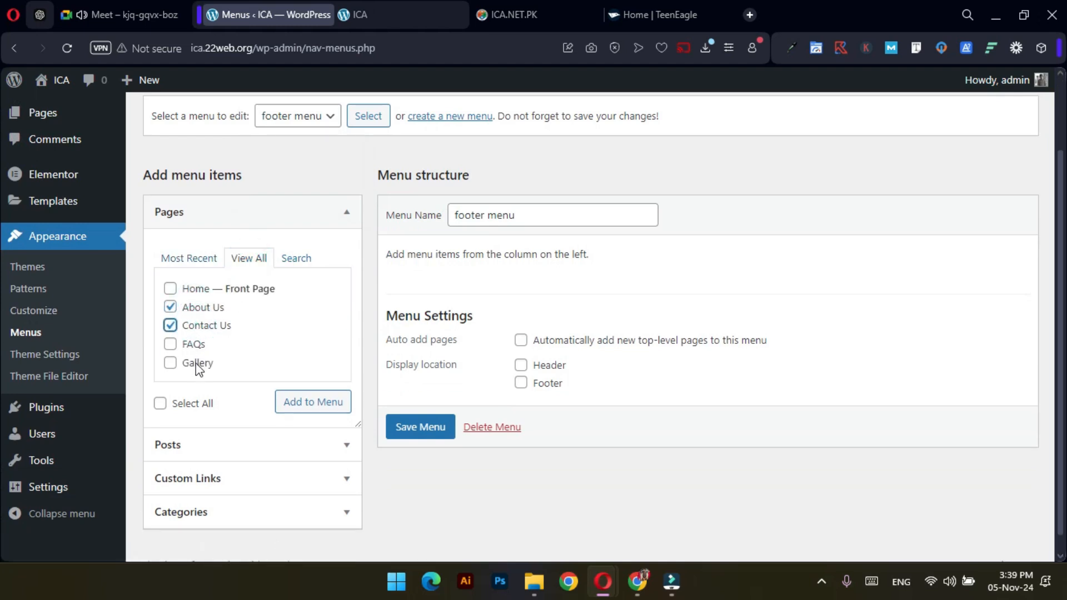
click(196, 365)
click(315, 401)
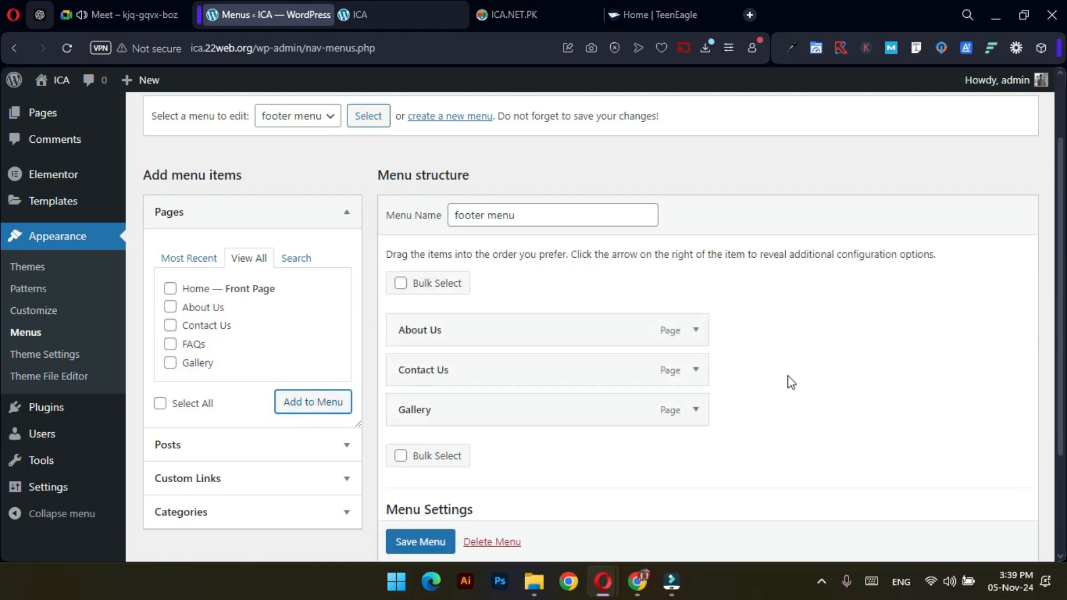
scroll(791, 382, down, 3)
click(420, 474)
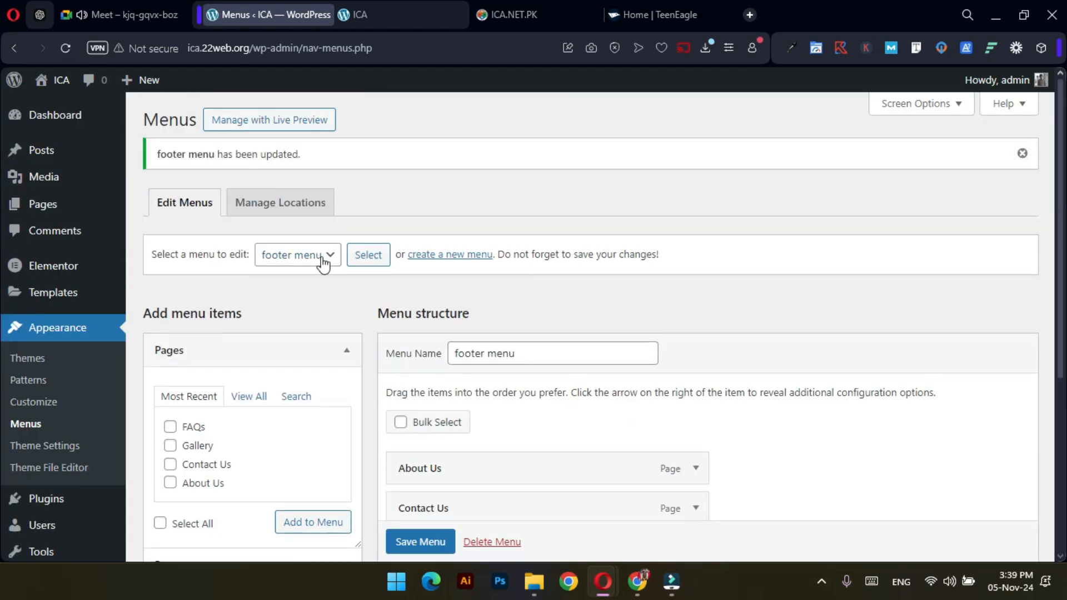
Select the Primary menu and load it for editing
click(321, 255)
click(311, 300)
click(366, 255)
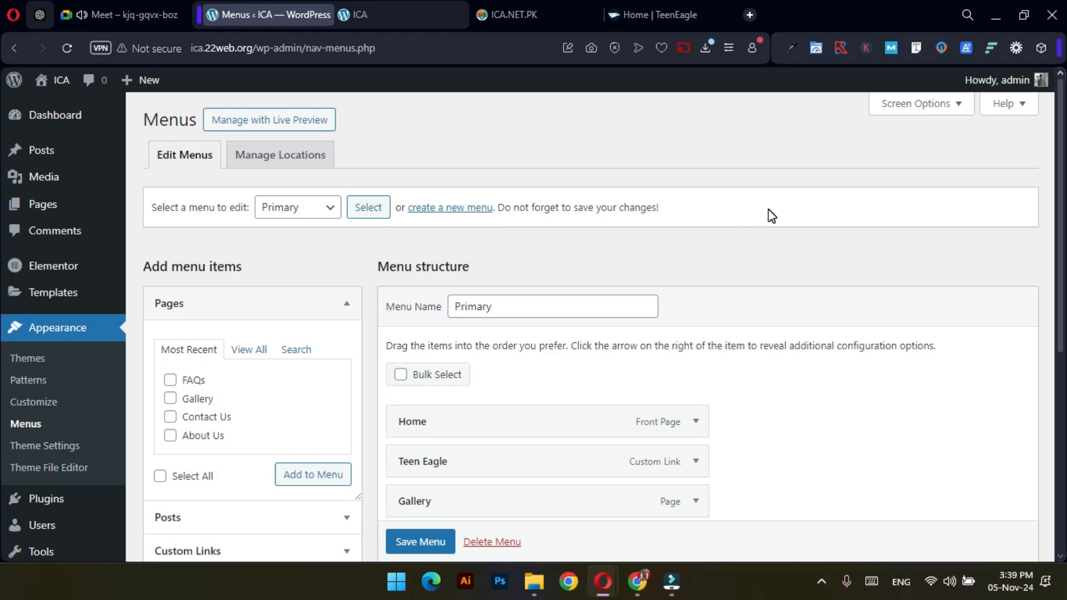
mouse_move(83, 277)
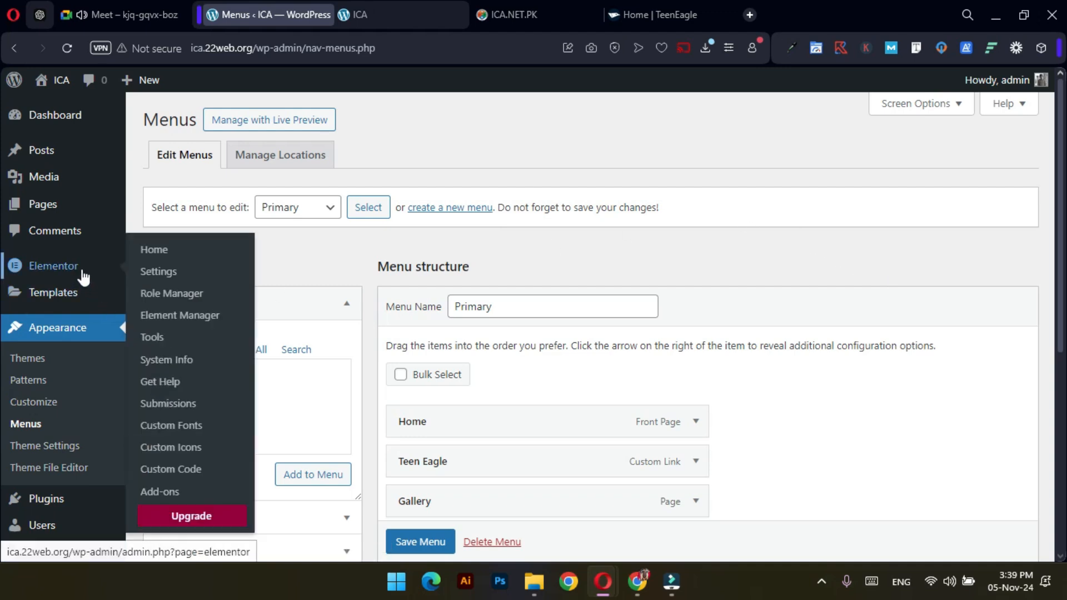
Open Elementor Settings on the Features tab and locate the Container feature
click(158, 273)
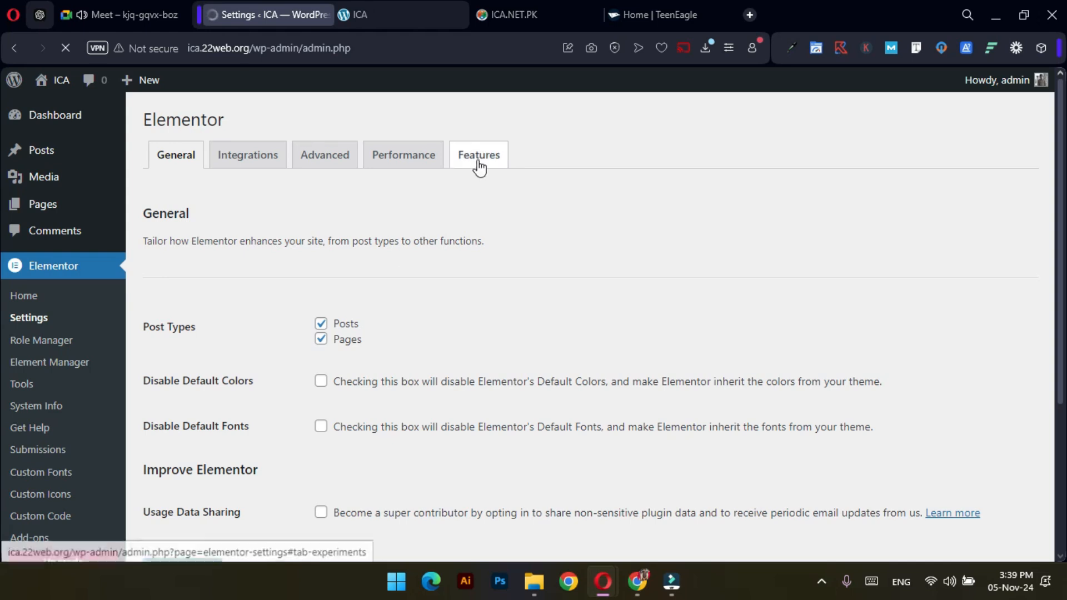
click(483, 167)
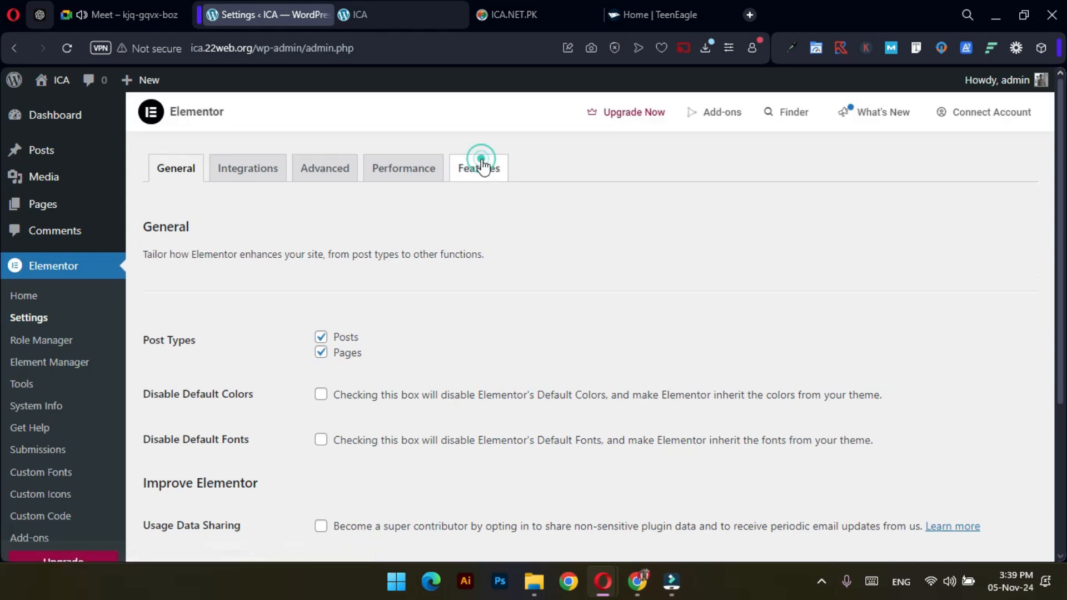
scroll(496, 335, down, 9)
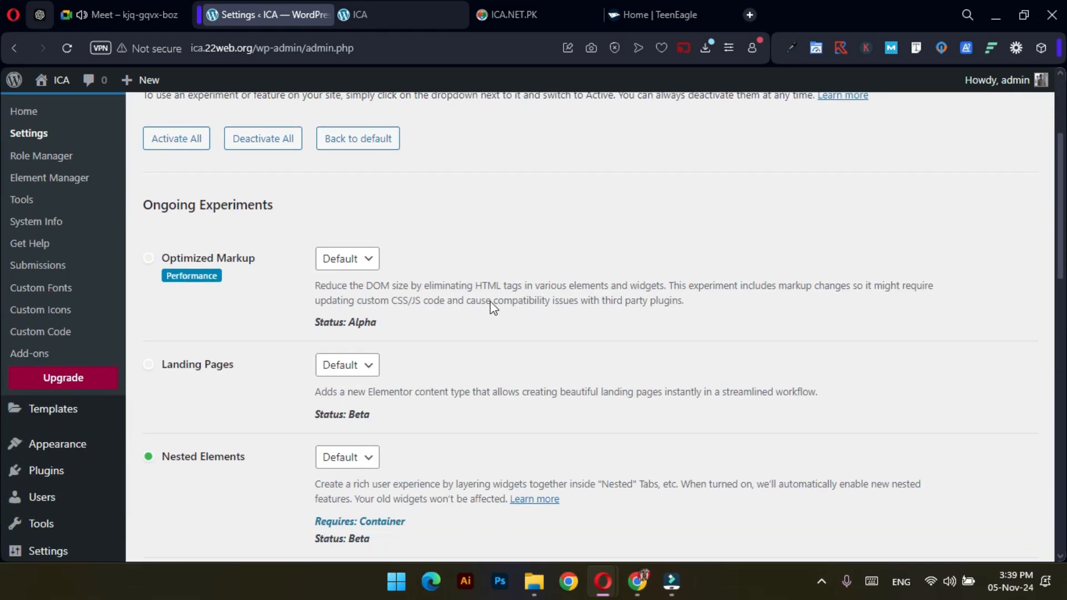
scroll(491, 298, down, 6)
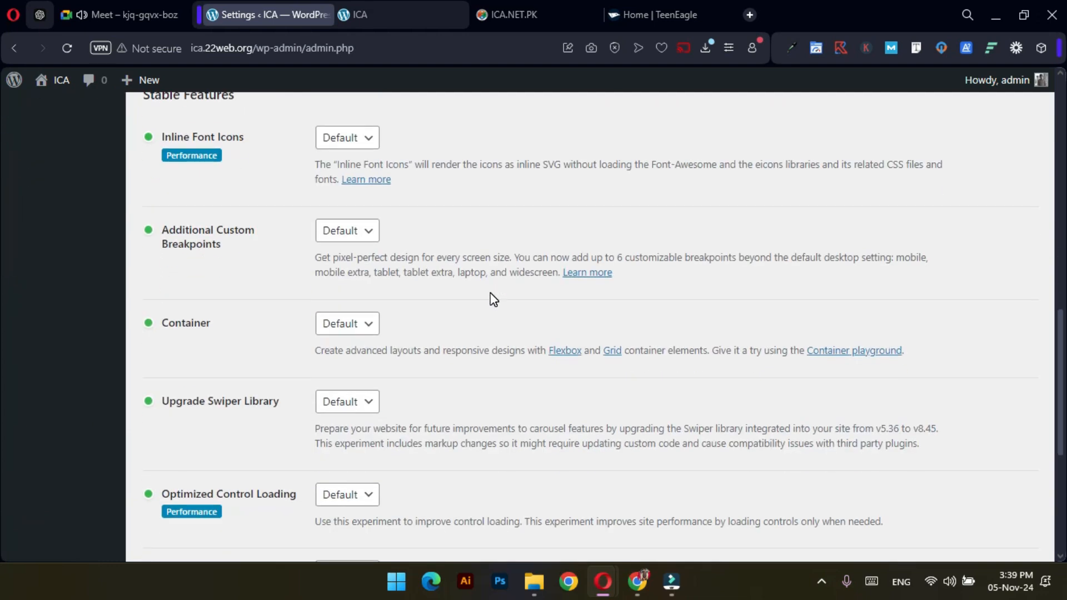
scroll(494, 297, up, 4)
scroll(491, 295, down, 7)
scroll(490, 296, down, 2)
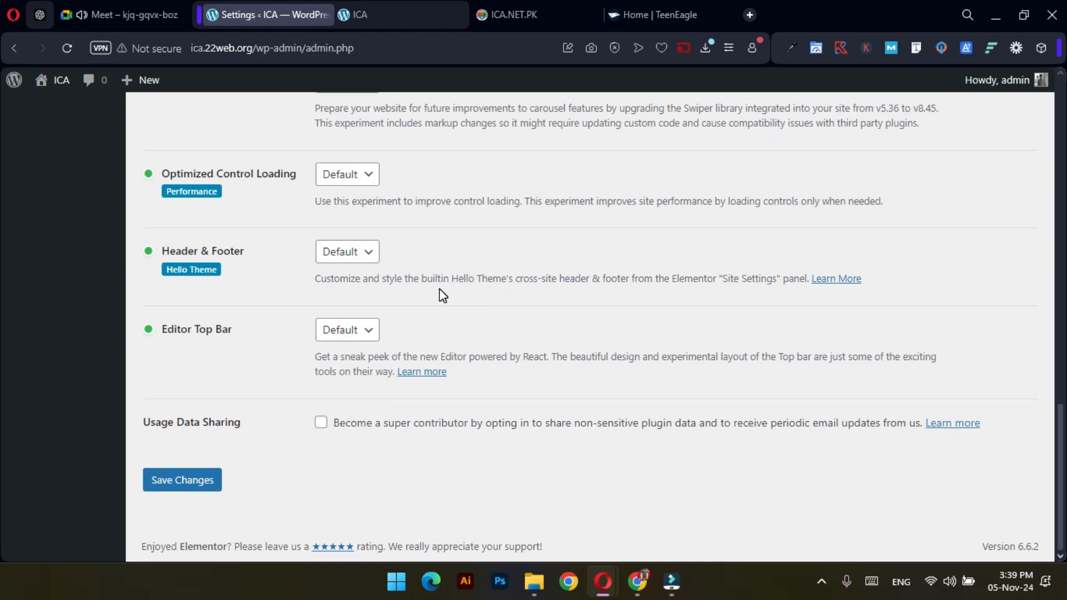
scroll(439, 293, up, 10)
scroll(443, 293, up, 6)
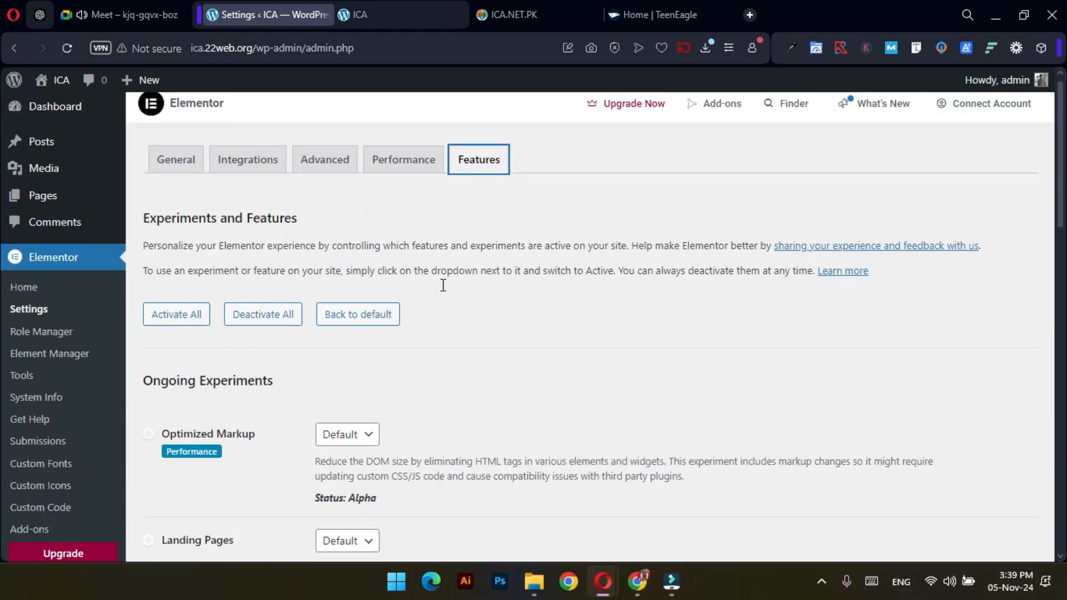
scroll(442, 286, down, 9)
scroll(443, 290, down, 4)
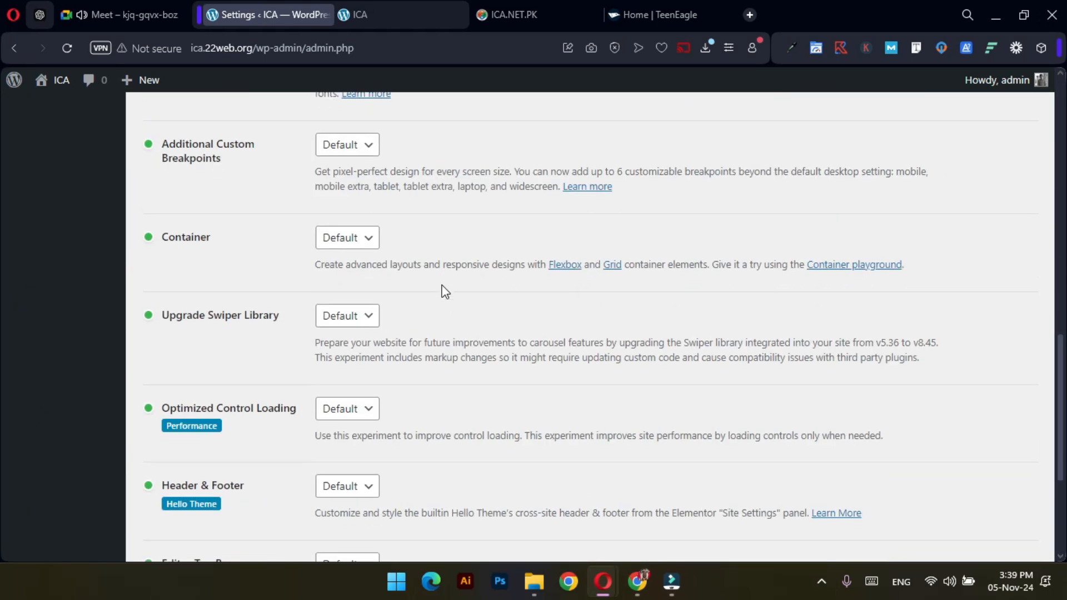
Set the Container feature to Inactive and confirm the deactivation
click(360, 240)
click(350, 297)
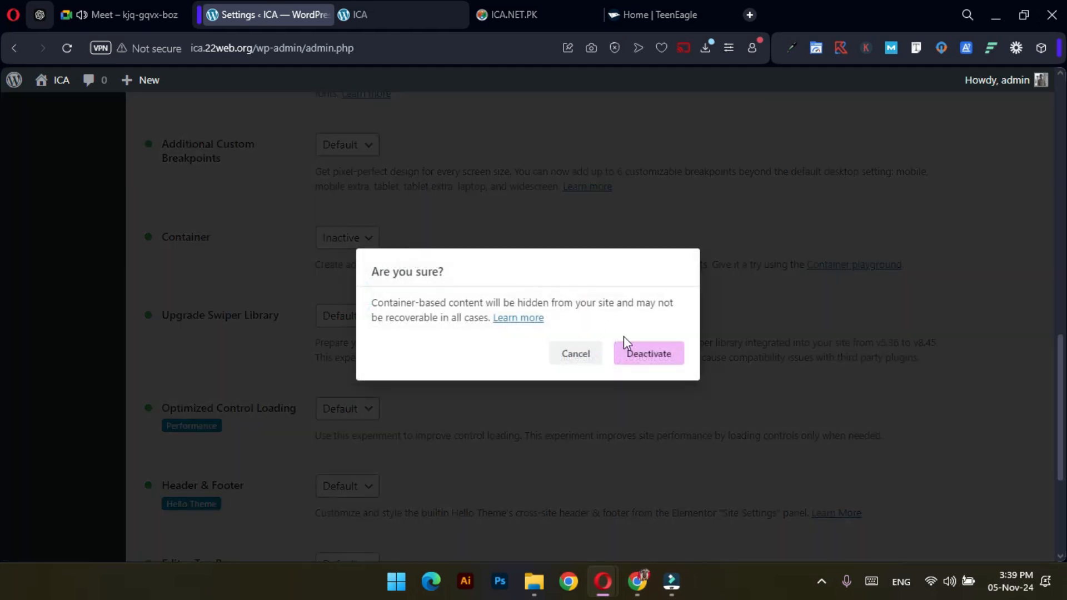
click(633, 353)
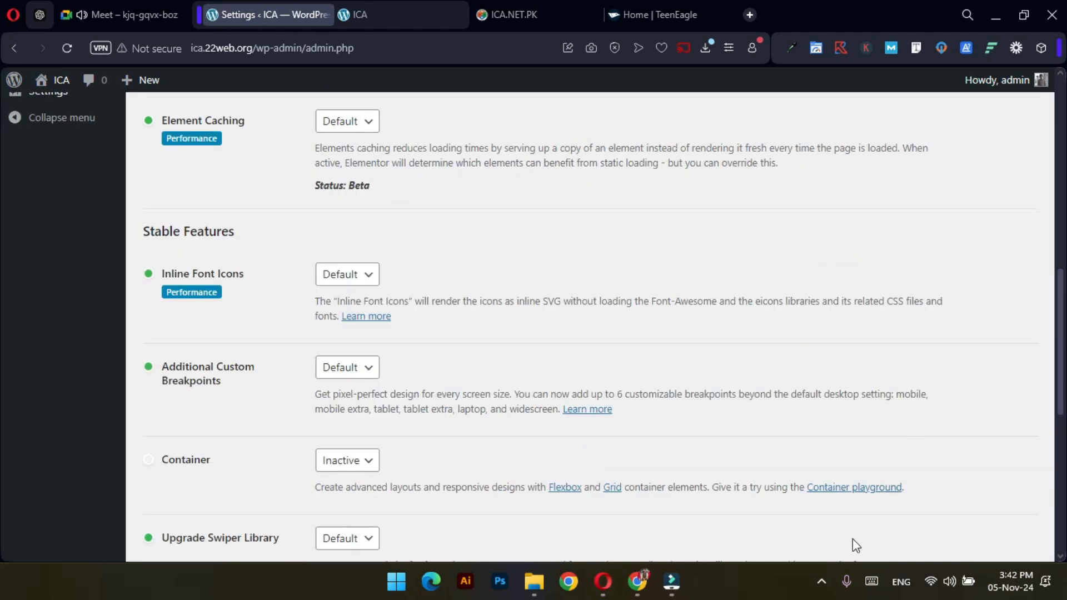
click(823, 581)
click(824, 582)
scroll(431, 295, down, 4)
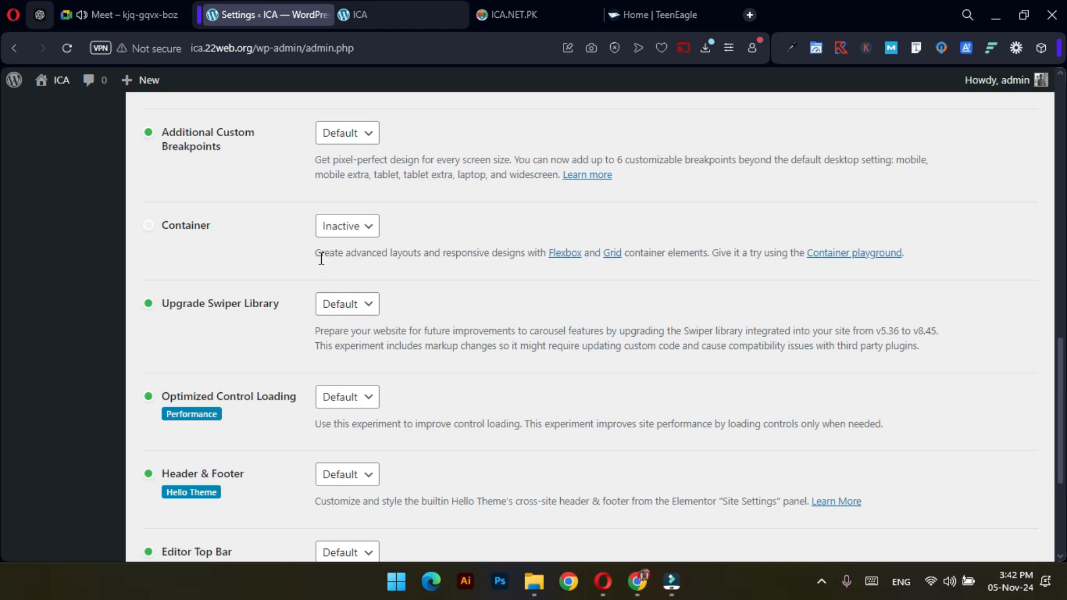
drag(311, 257, 347, 264)
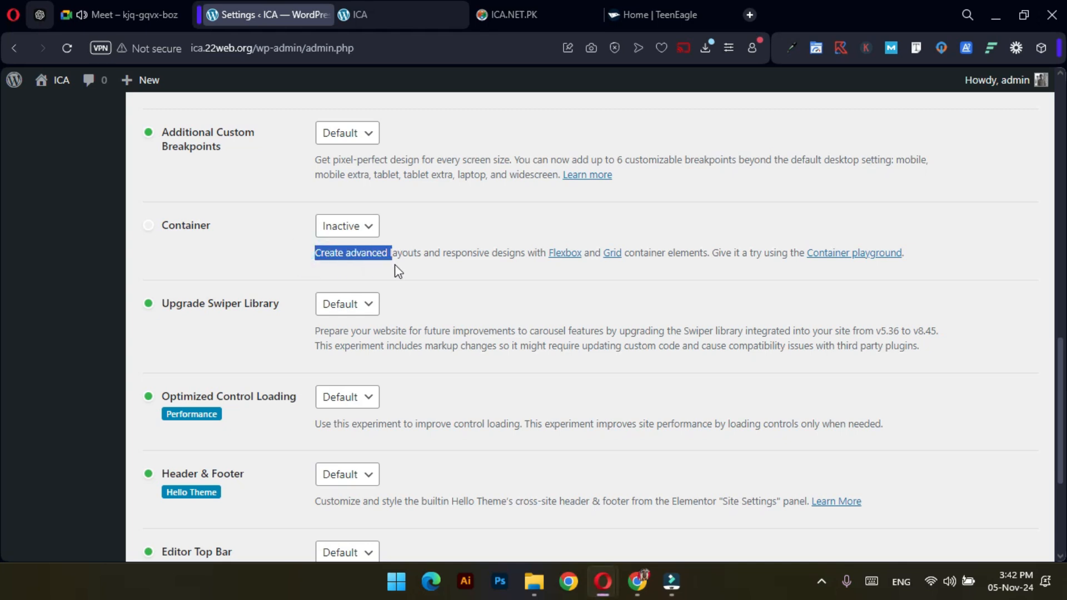
drag(419, 265, 741, 270)
click(743, 270)
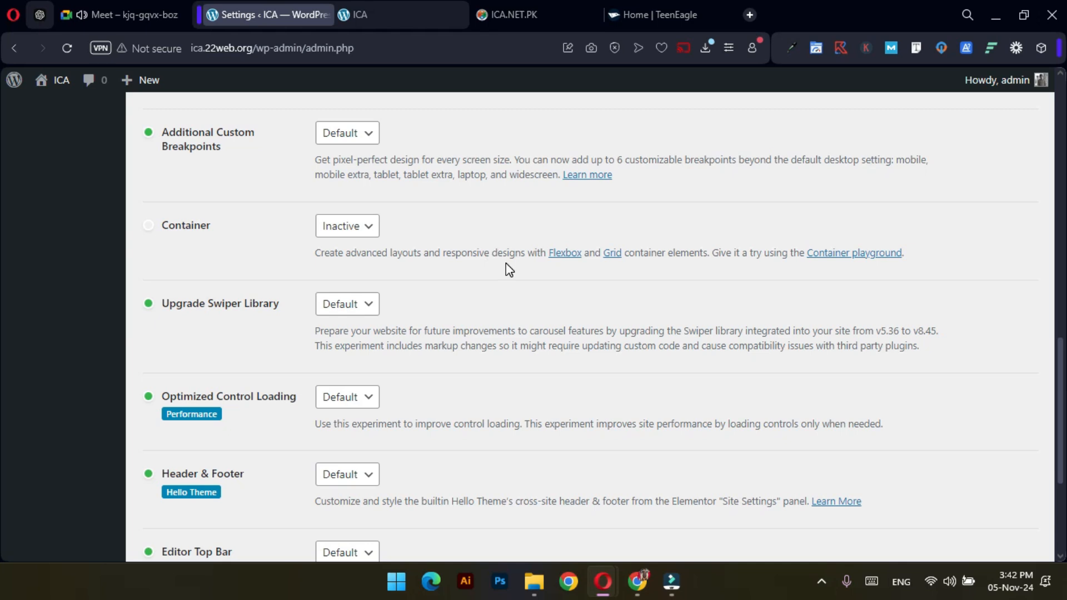
click(389, 14)
click(257, 7)
click(425, 254)
click(423, 254)
click(422, 254)
click(370, 229)
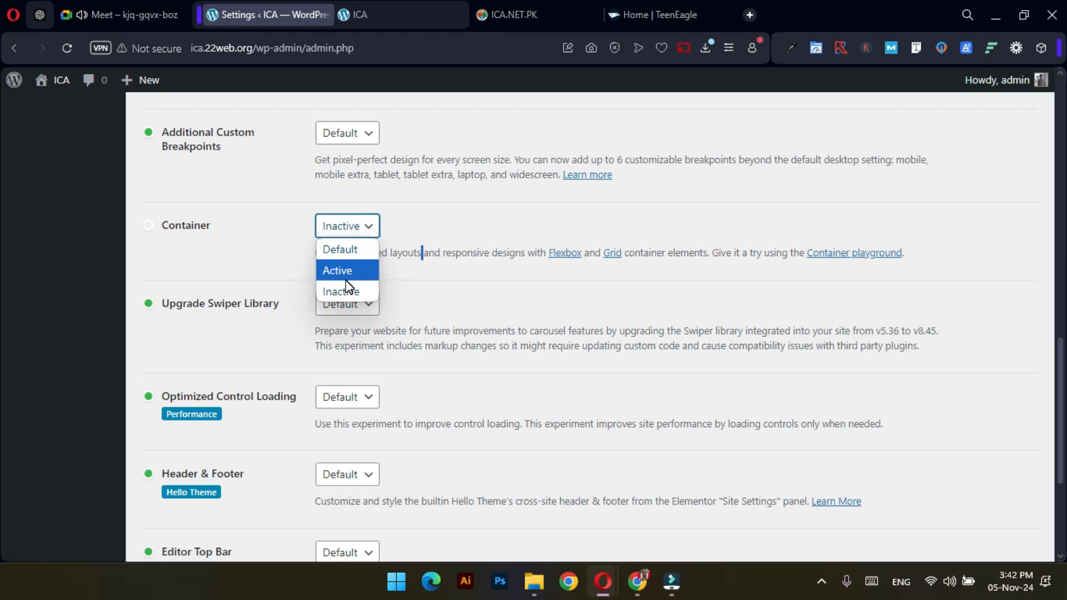
click(407, 260)
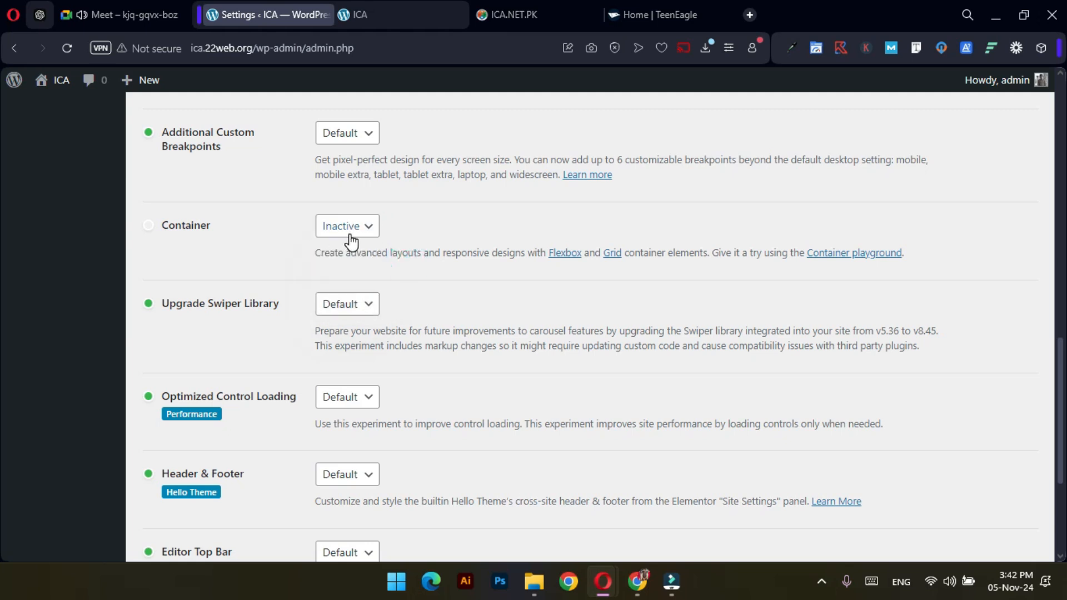
scroll(459, 282, down, 4)
scroll(459, 282, up, 12)
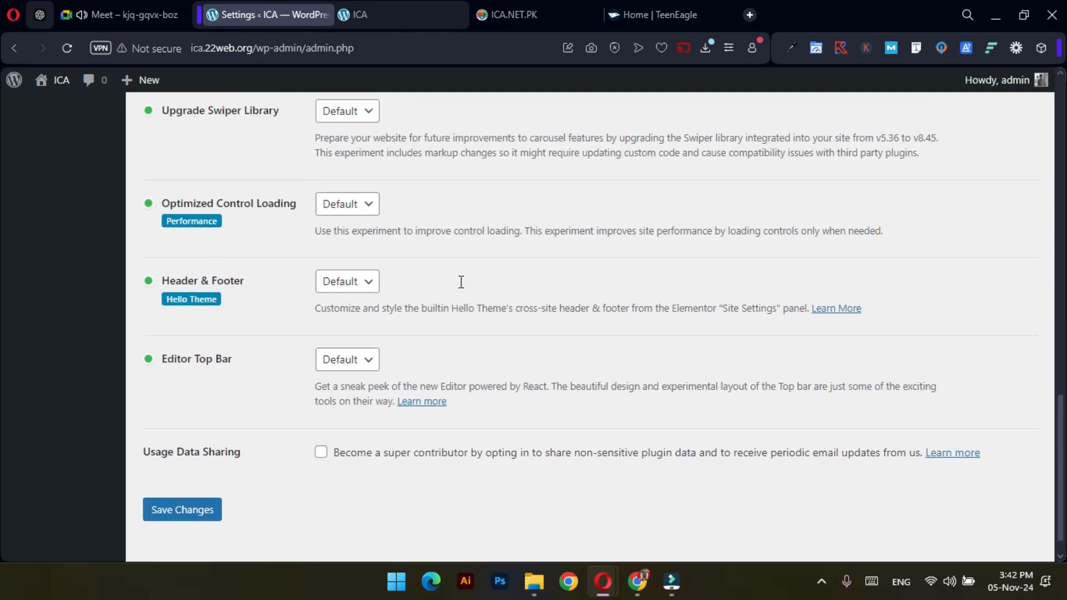
scroll(460, 283, up, 7)
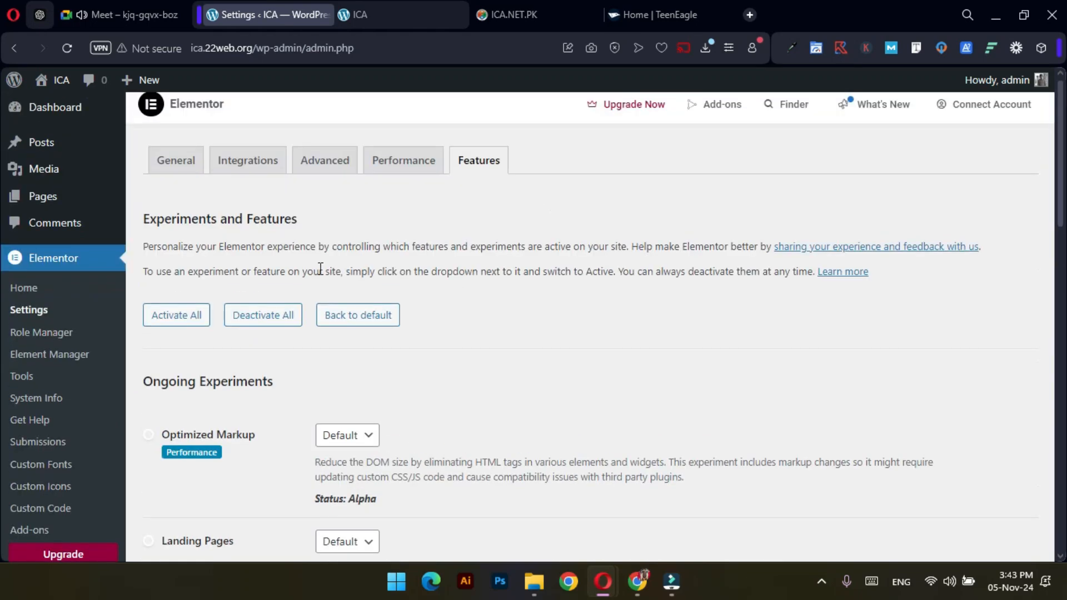
Go to the Dashboard, then view Installed Plugins: Akismet, Elementor and Hello Dolly
click(56, 107)
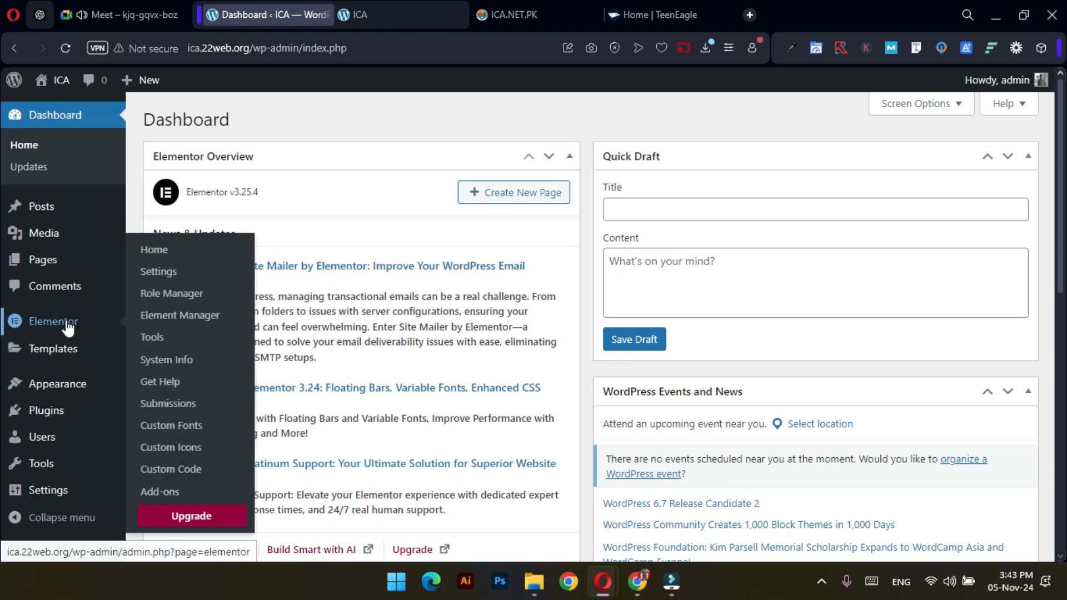
click(66, 414)
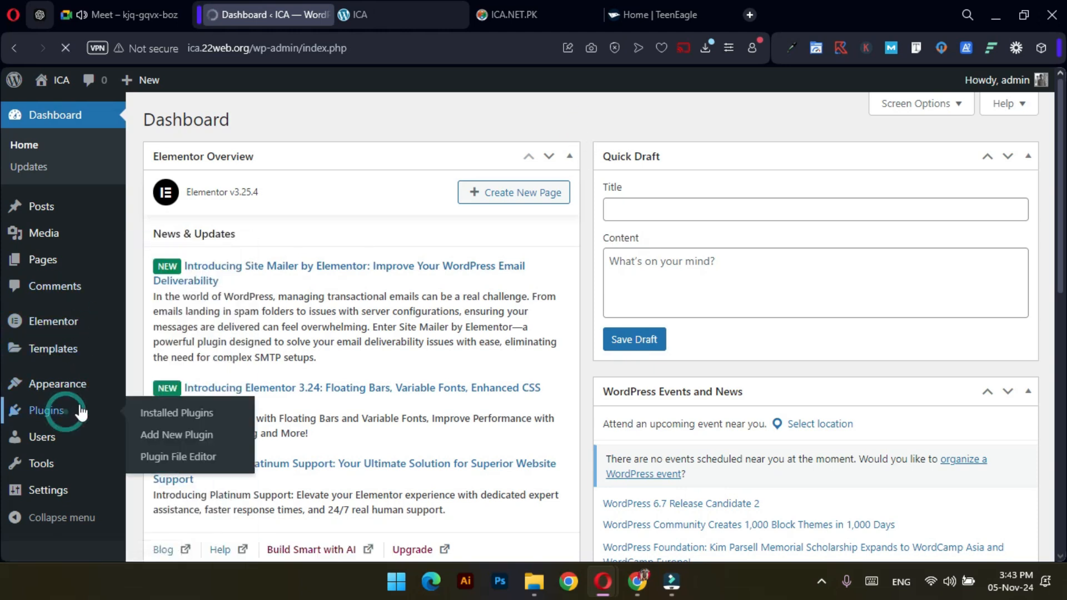
scroll(439, 281, down, 1)
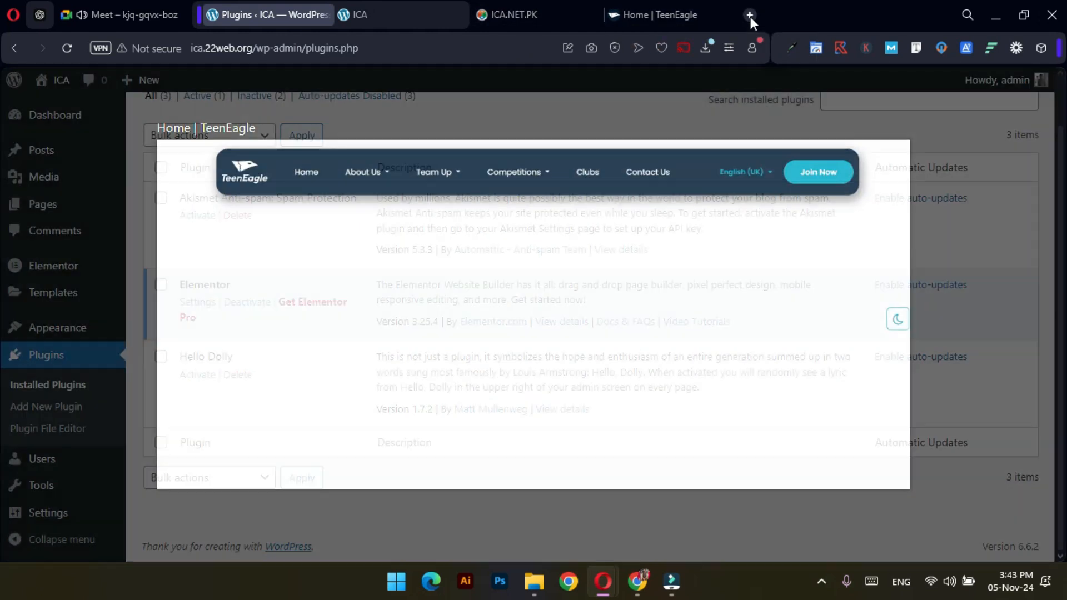
Search gplastra in a new Opera tab, open the GPLAstra result, then return to the results
click(750, 15)
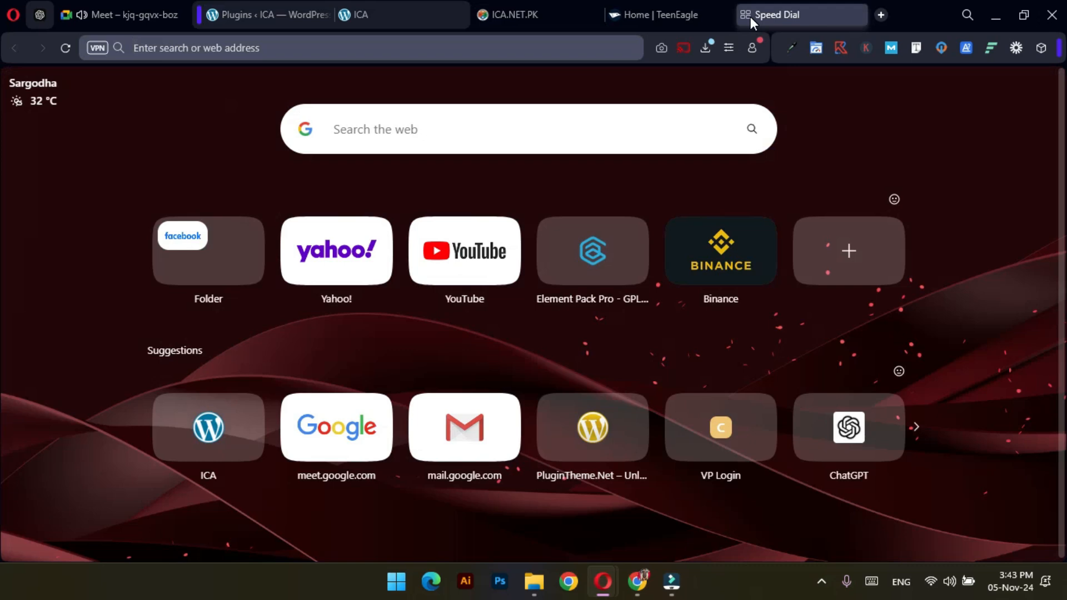
text(gplas)
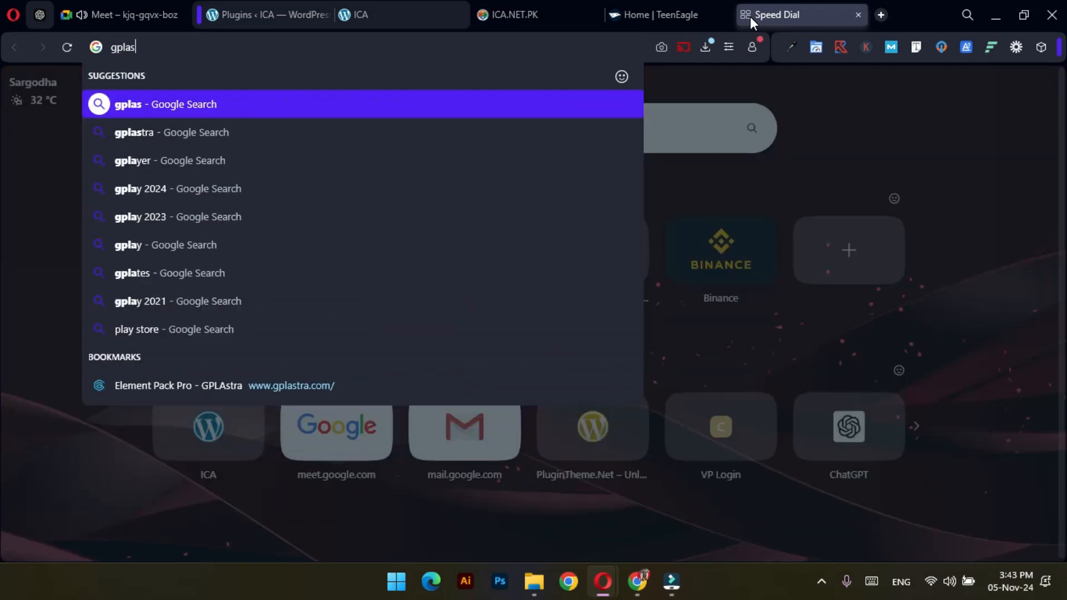
text(tra)
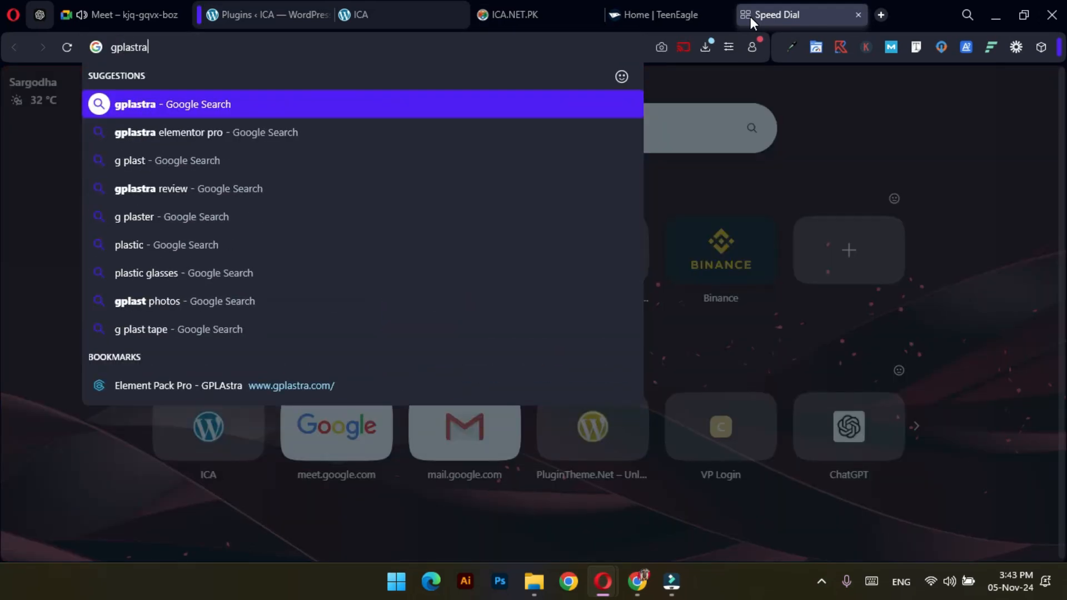
key(Return)
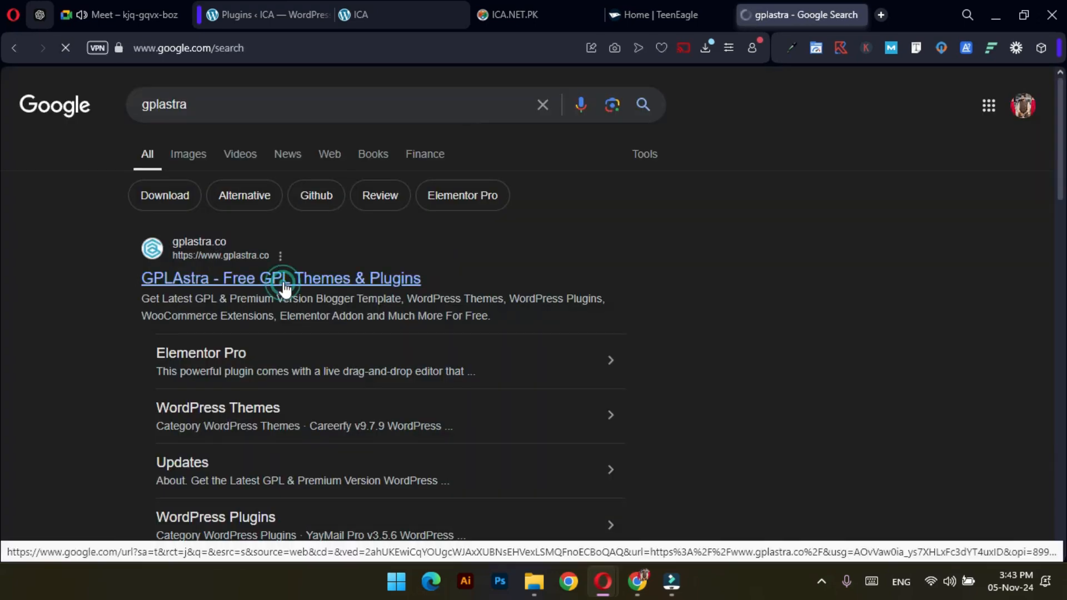
click(309, 276)
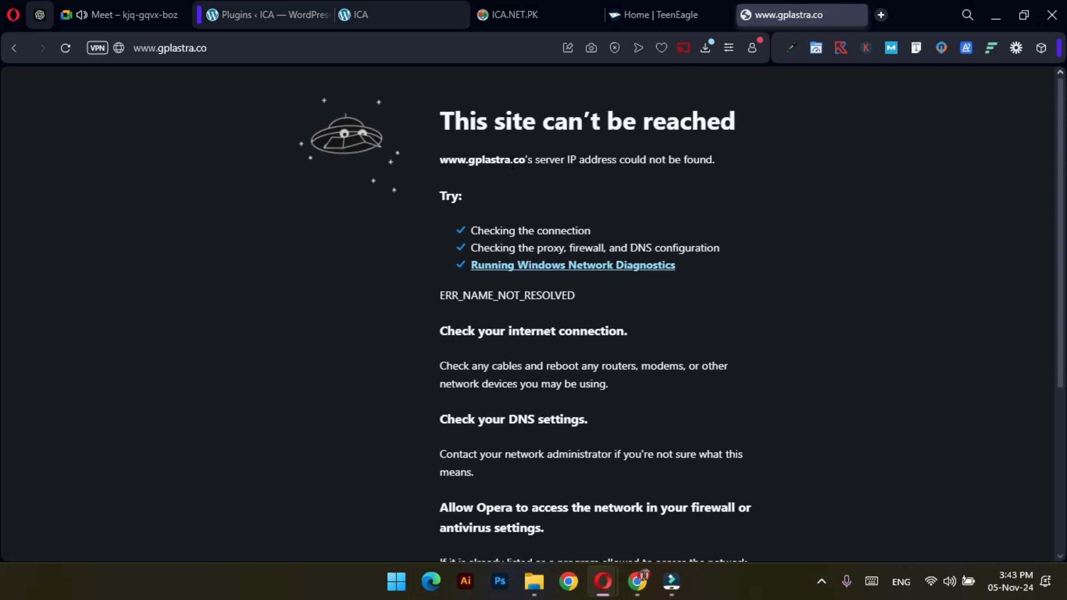
click(65, 48)
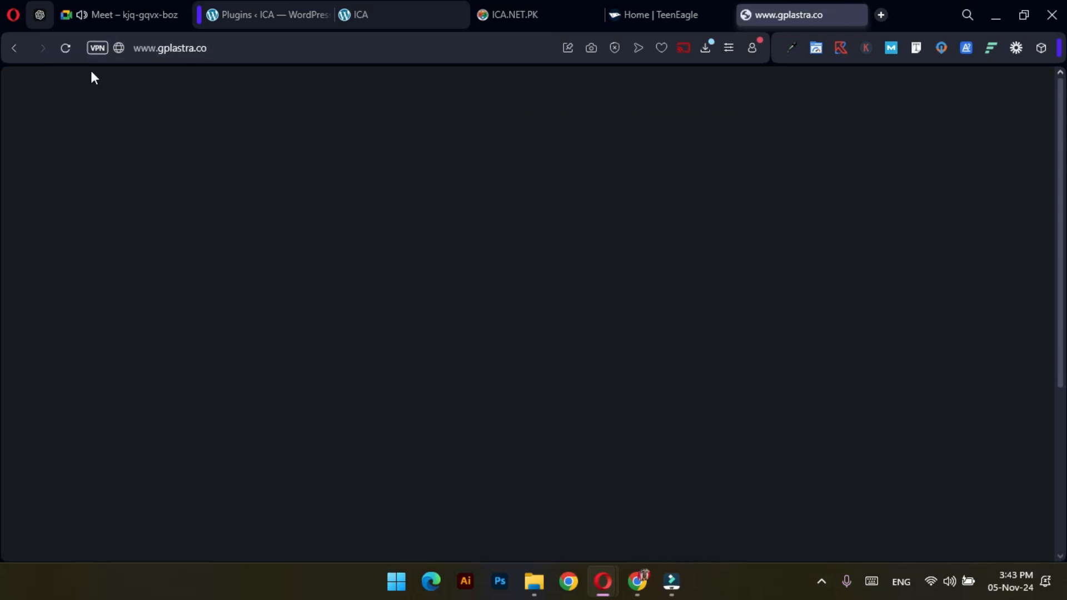
click(15, 47)
Try GPLAstra's Elementor Pro page, reload it when unreachable, then switch to Chrome
click(219, 349)
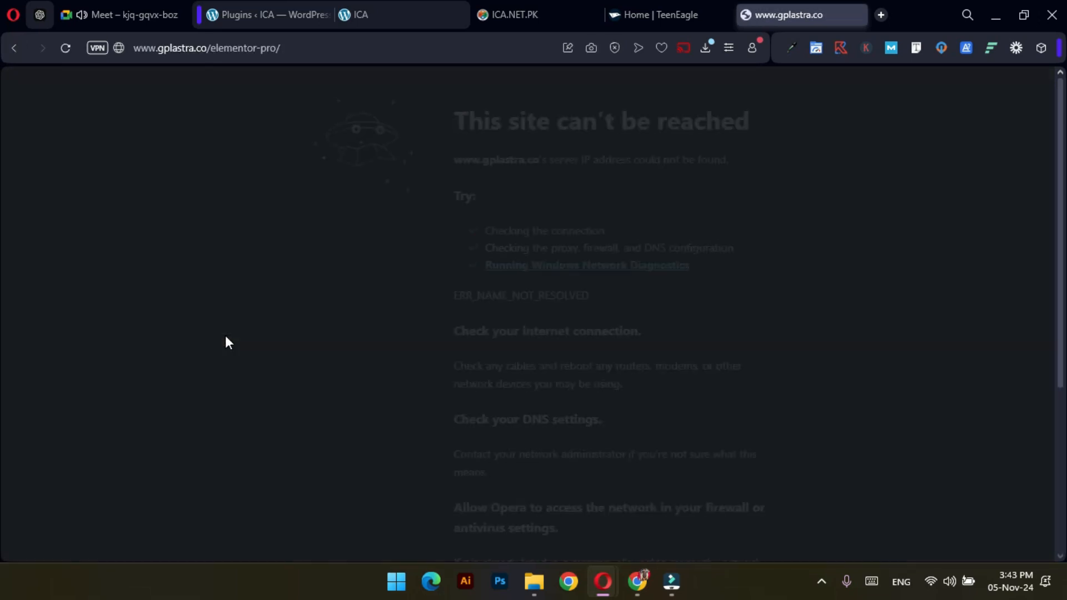
click(820, 585)
click(820, 586)
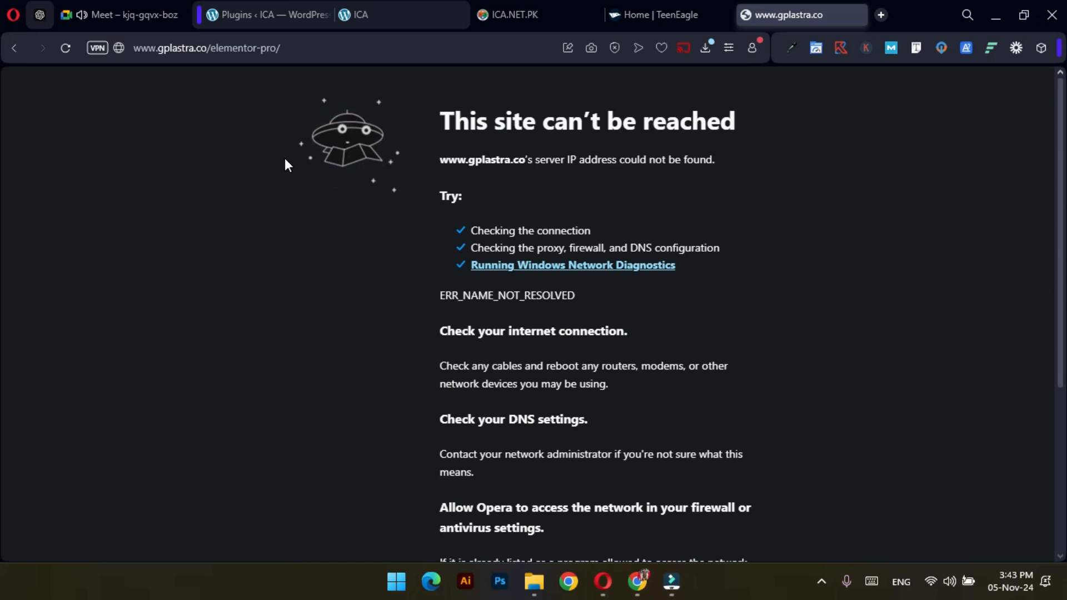
click(58, 44)
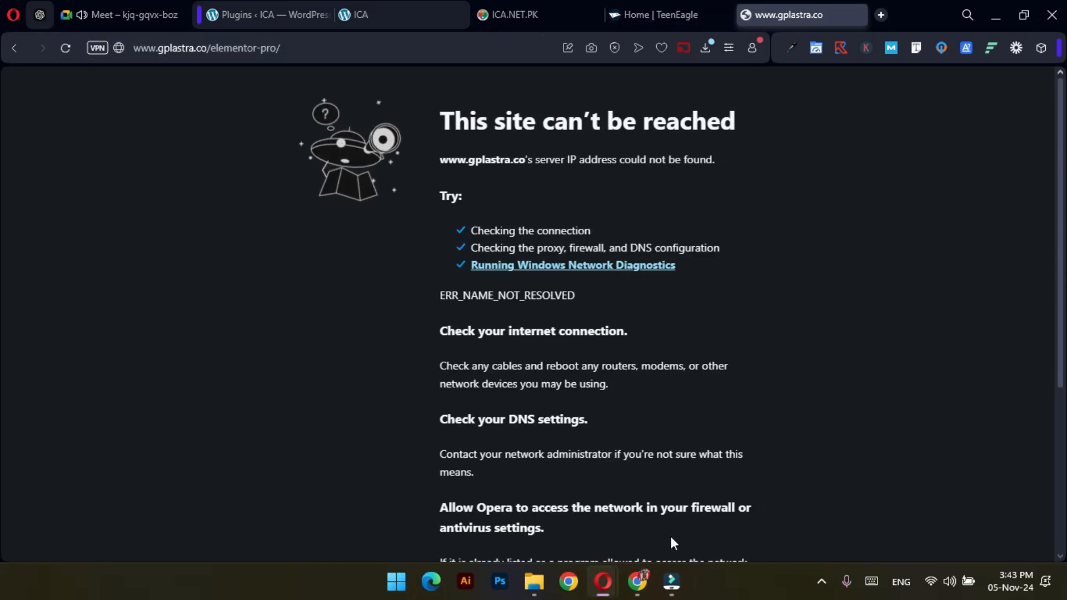
click(639, 586)
Try loading the gplastra address in a new Chrome tab, then close that tab
click(227, 14)
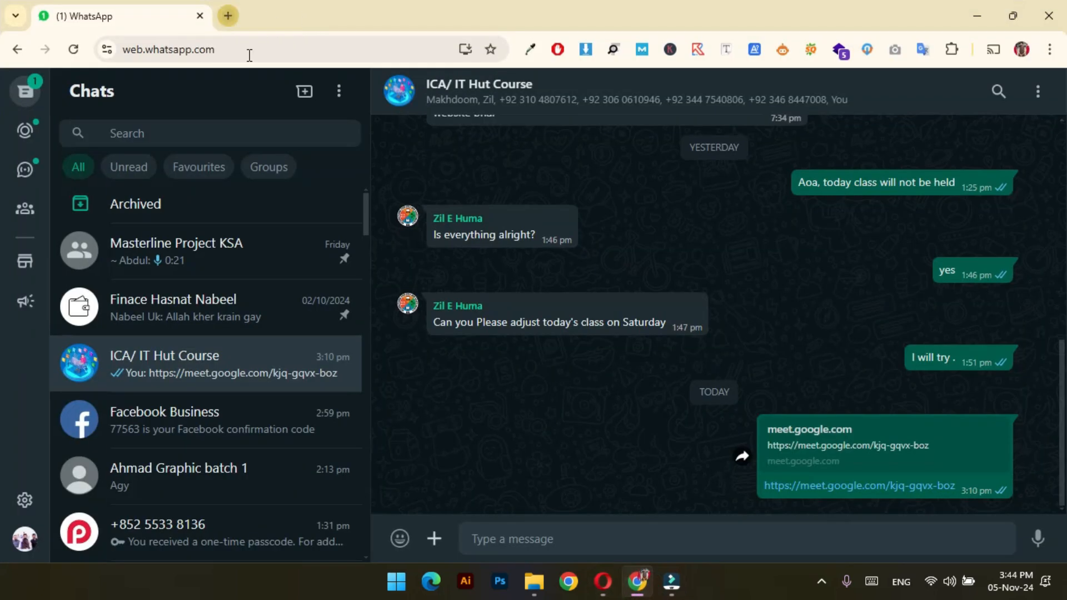
click(282, 50)
text(gplastra.com)
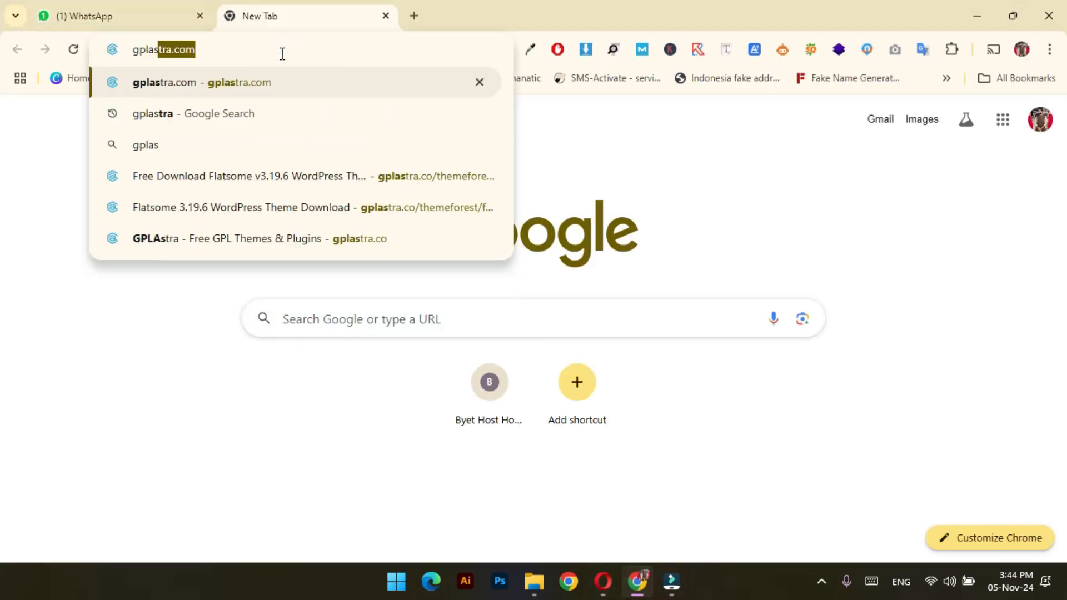
key(Return)
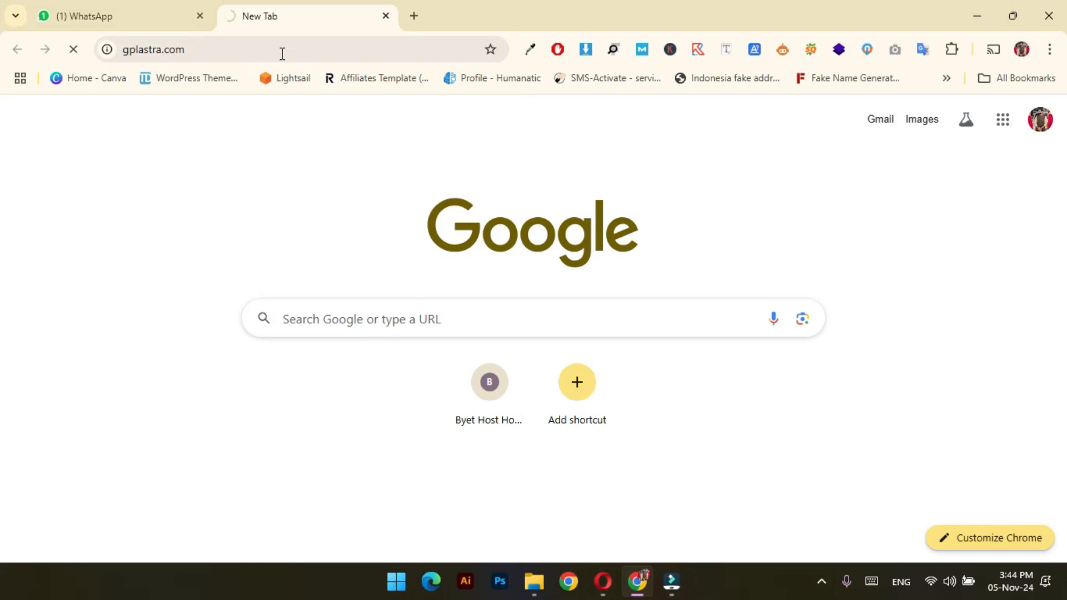
click(316, 43)
click(315, 44)
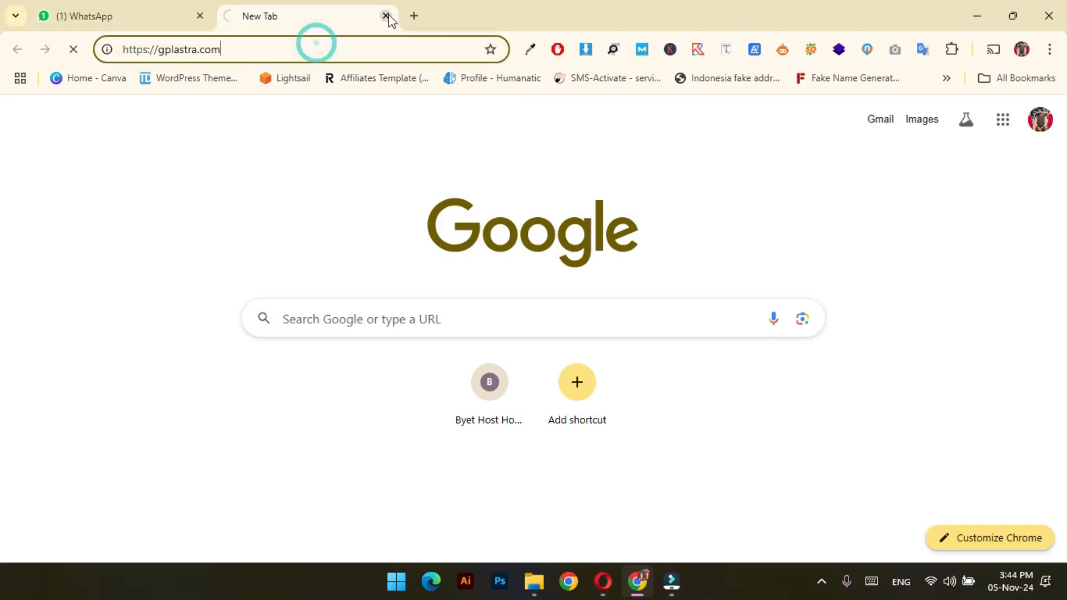
click(411, 16)
click(384, 16)
Enter 'gplastra' as the address again, then close that tab too
click(369, 47)
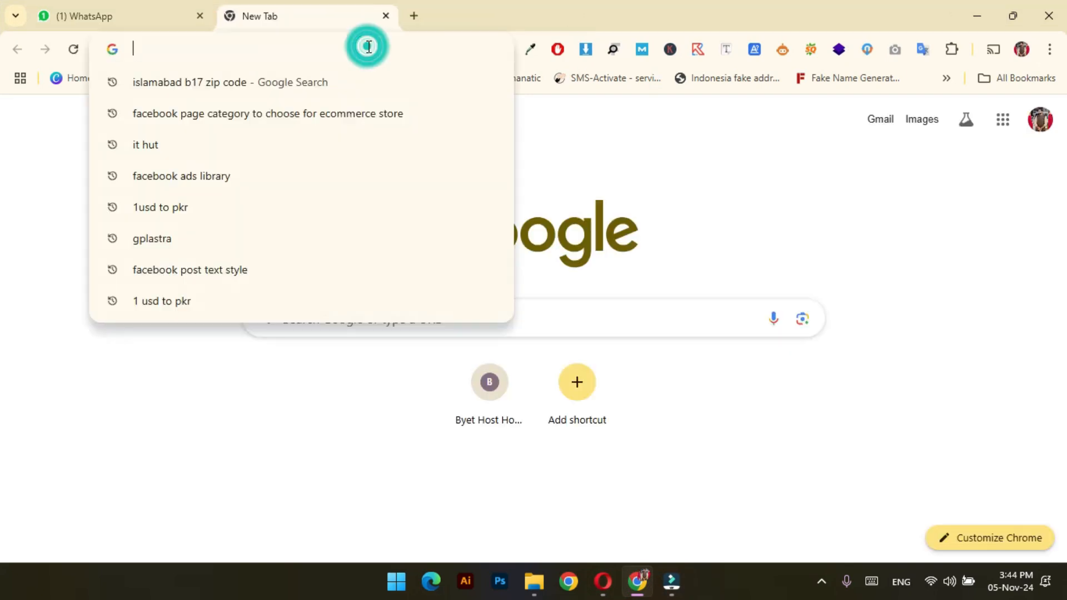
text(gplas)
key(BackSpace)
text(tra)
key(Return)
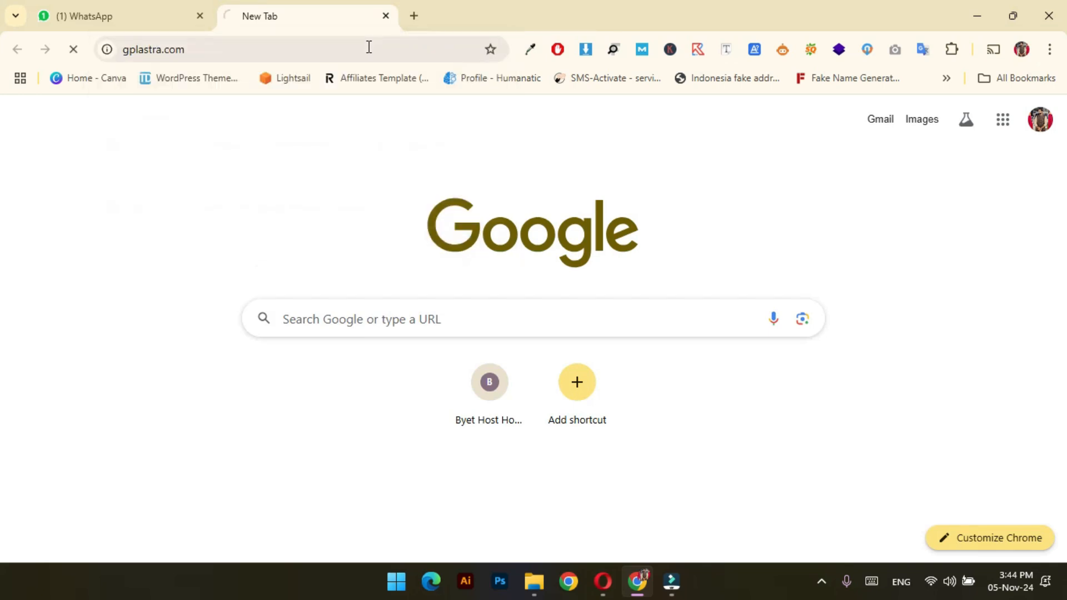
click(368, 48)
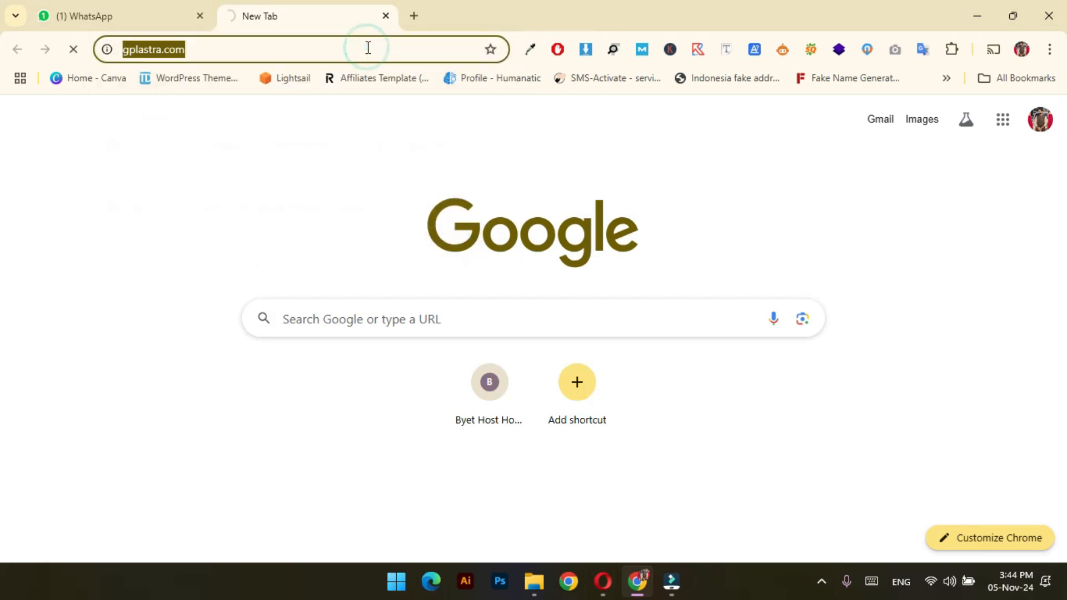
click(414, 16)
click(386, 15)
Google gplastra, open the unreachable GPLAstra result, then change its address to gplastra.com
click(266, 52)
text(g)
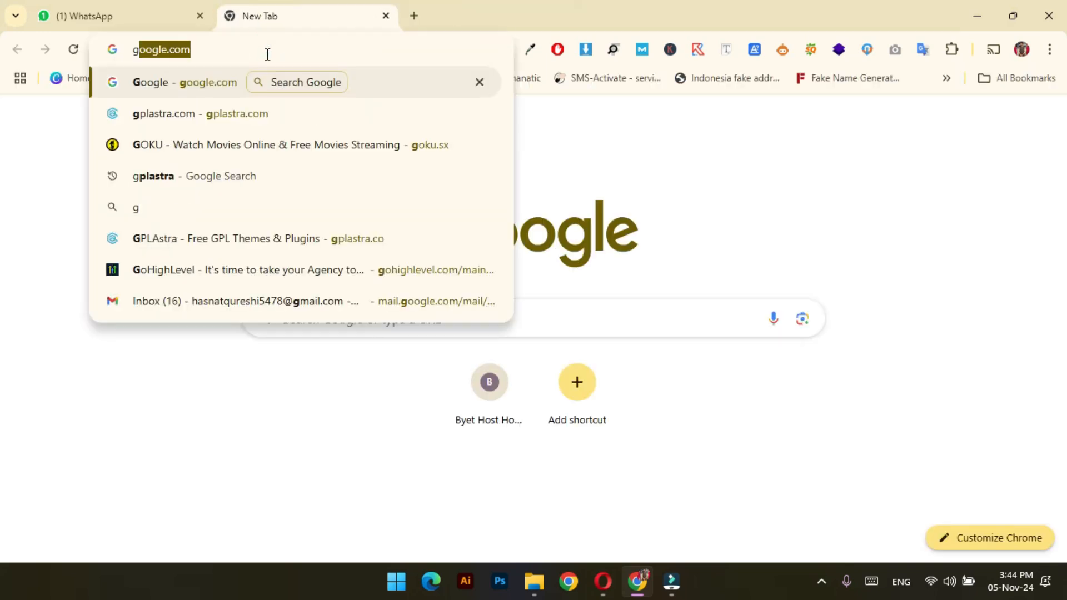
text(plastra)
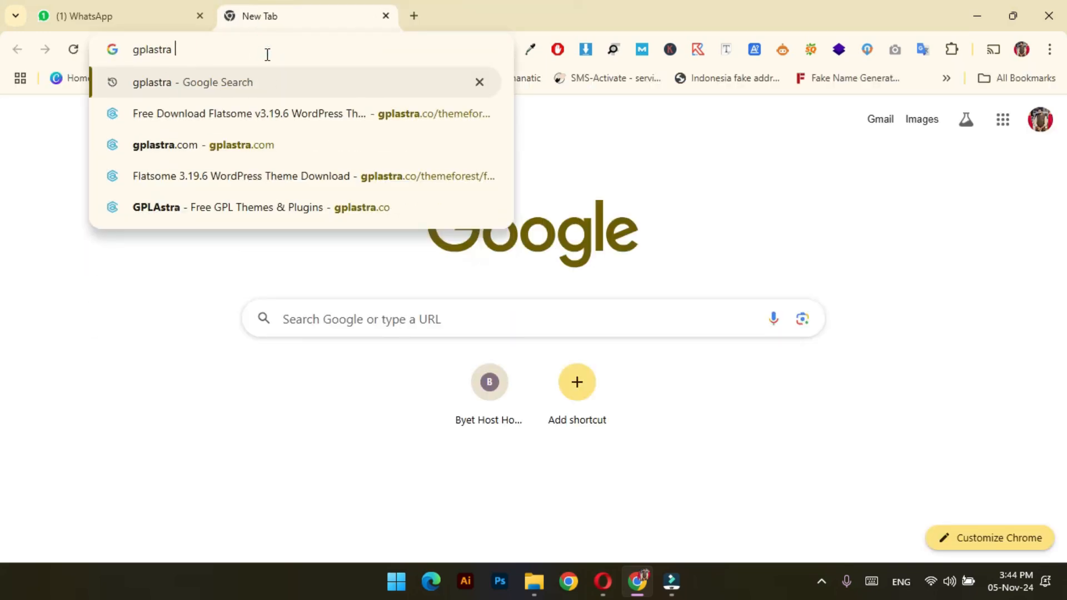
key(Return)
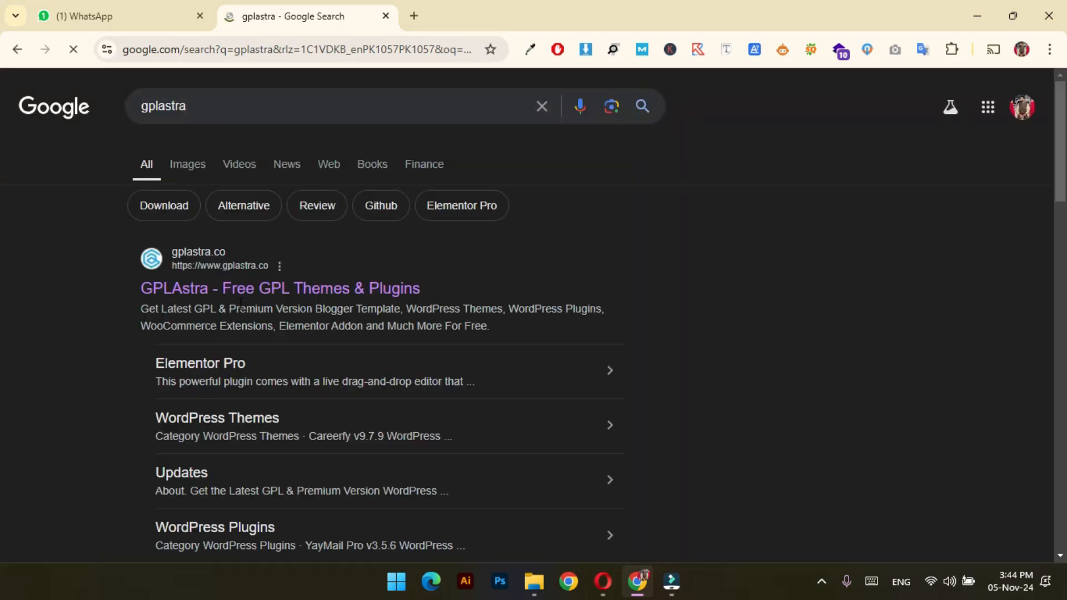
click(242, 289)
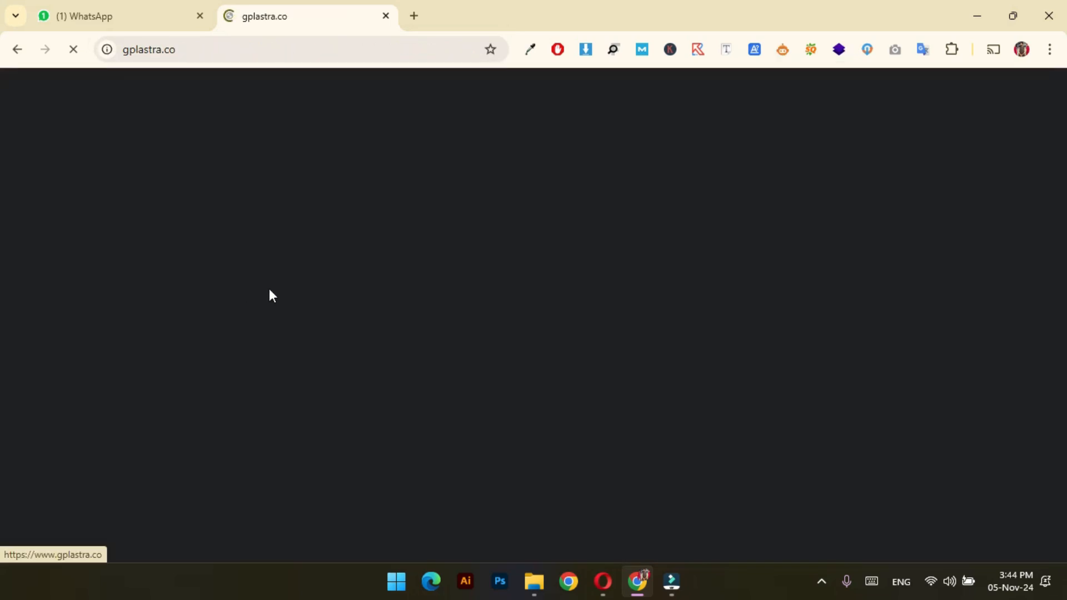
click(319, 401)
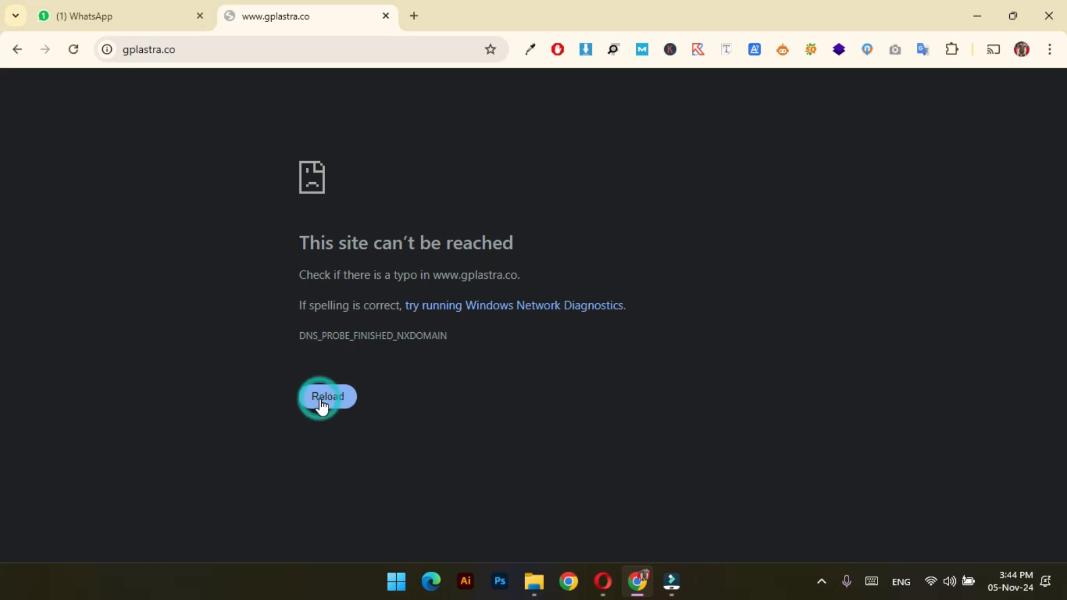
click(202, 49)
click(206, 49)
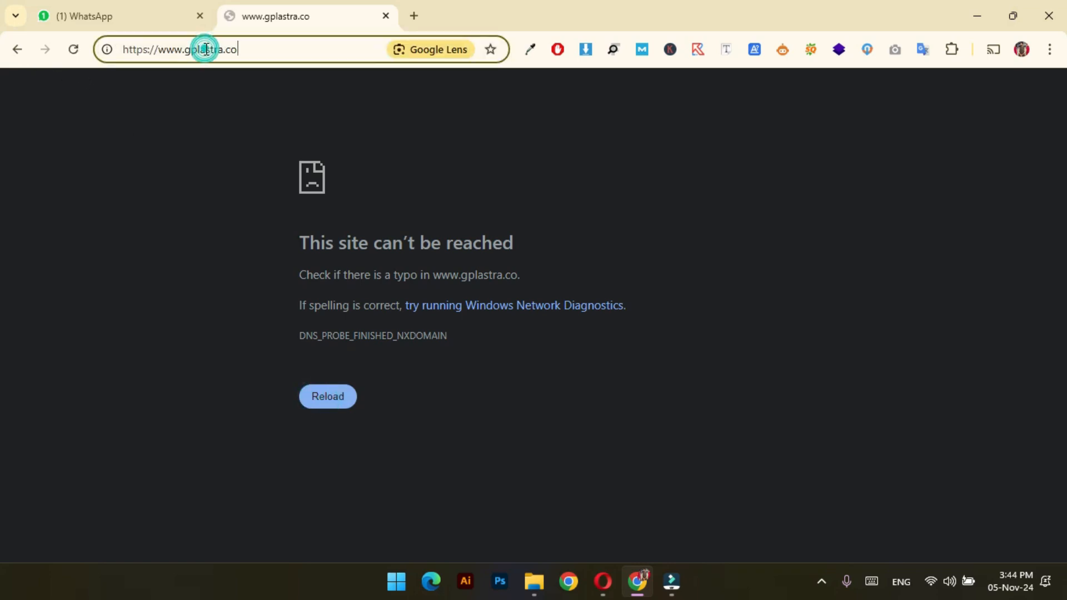
text(m)
key(Return)
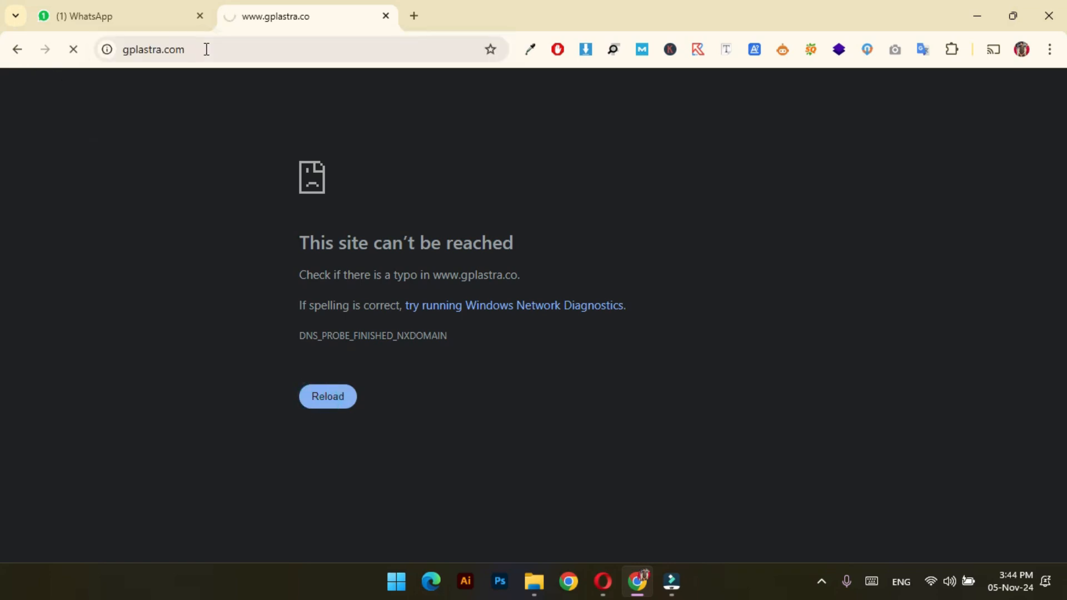
Back in Opera, search Google for wplocker and open the wplocker.net result
key(alt+Tab)
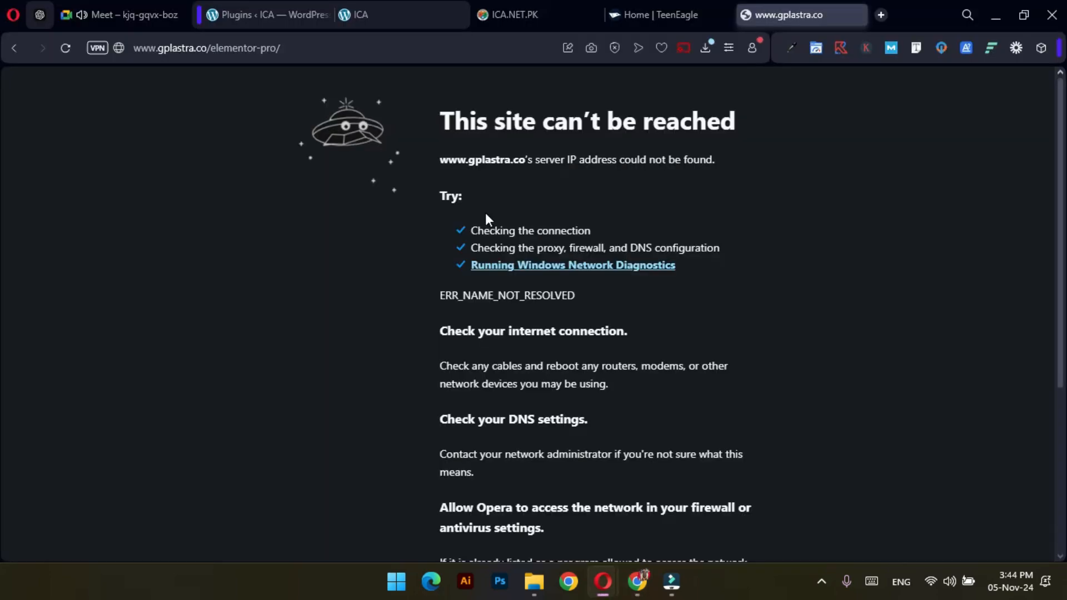
click(467, 49)
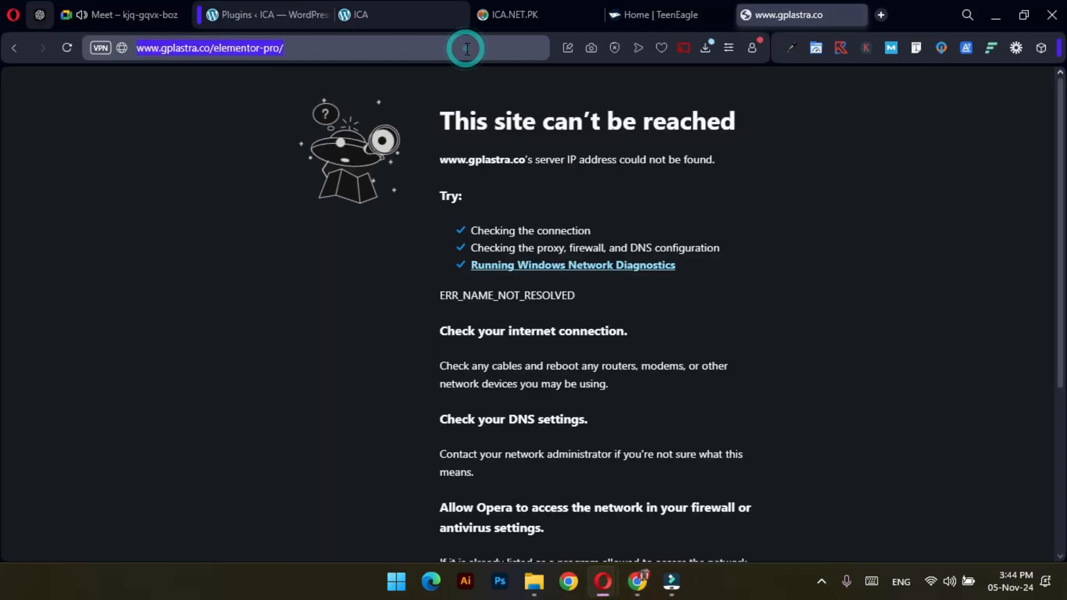
text(wplocker)
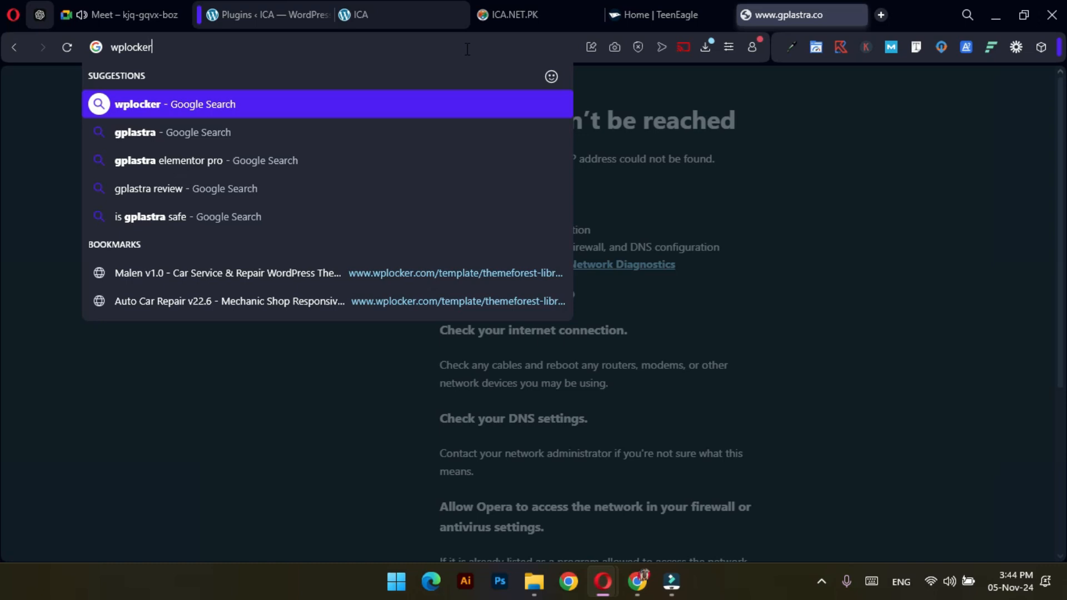
key(Return)
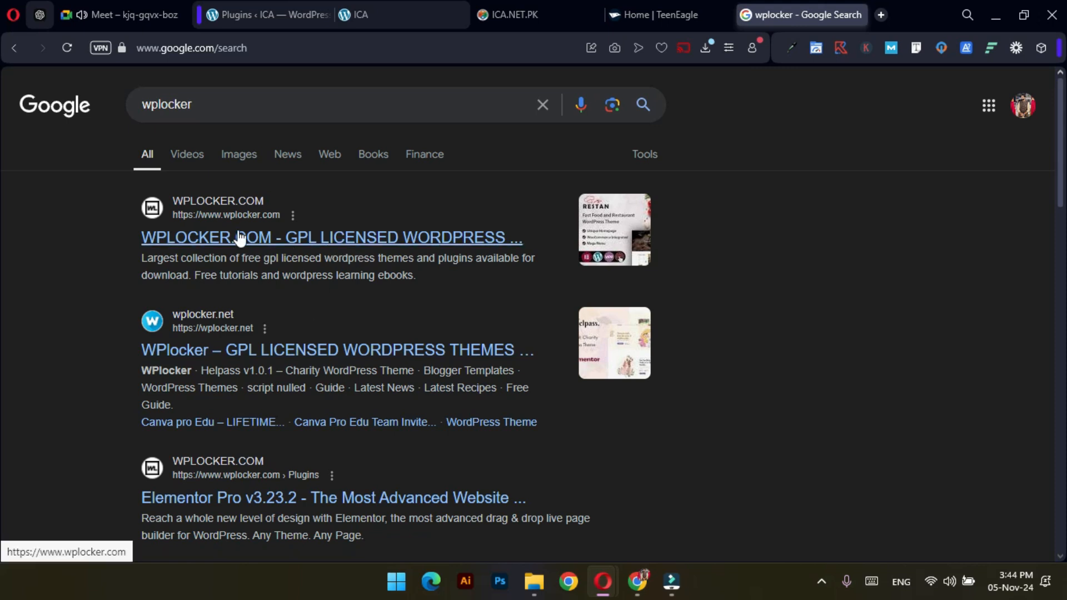
click(322, 351)
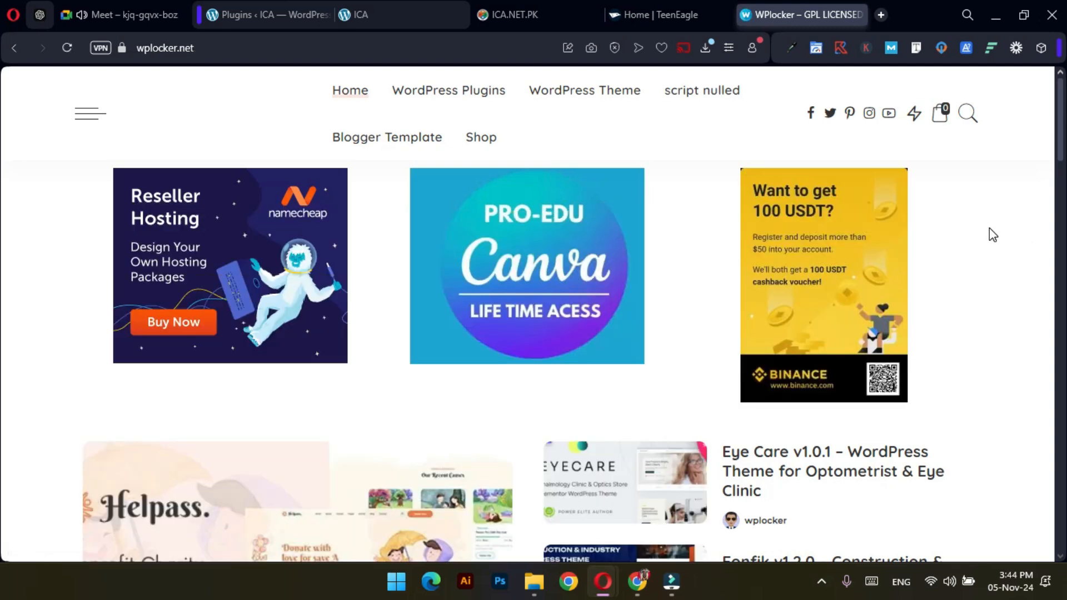
Accept the cookie notice on wplocker.net
scroll(971, 259, down, 3)
scroll(971, 259, up, 3)
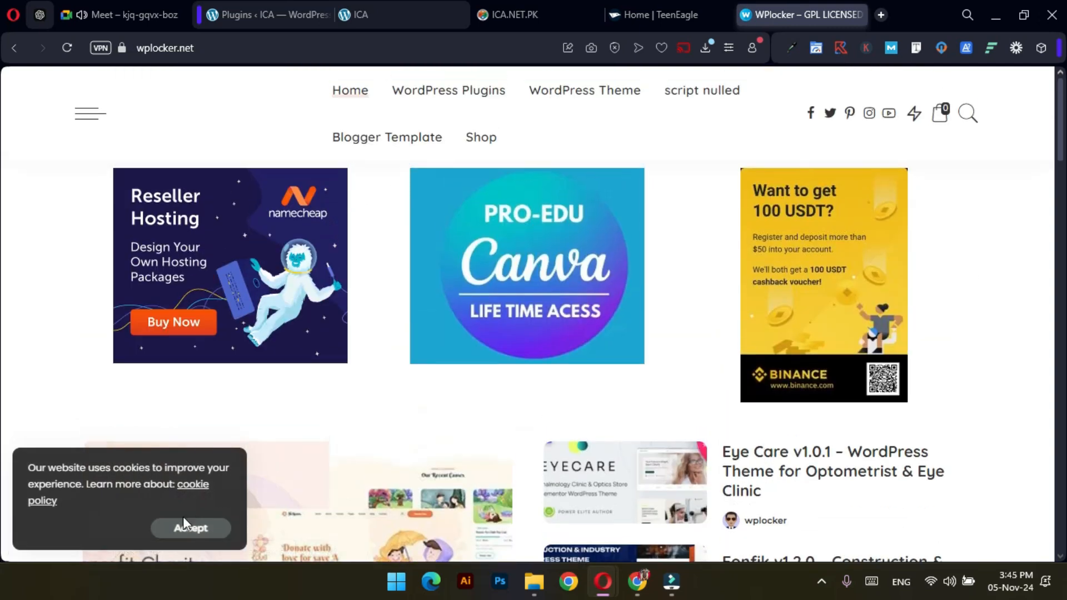
click(194, 527)
Search wplocker.net for 'elementor pro' and open the Elementor Pro v3.16.2 post
click(968, 115)
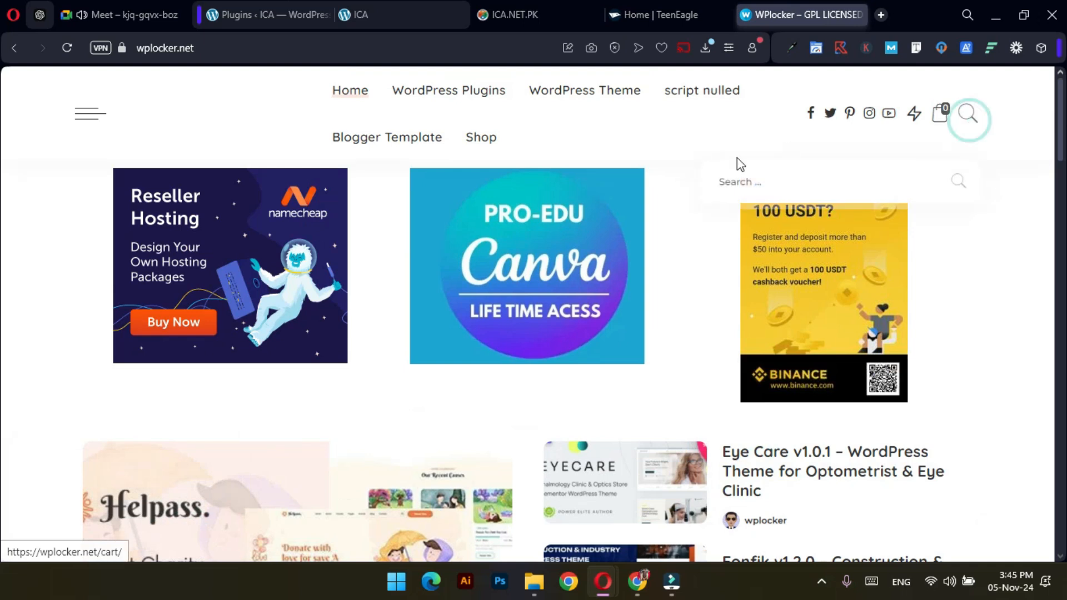
click(760, 177)
text(element)
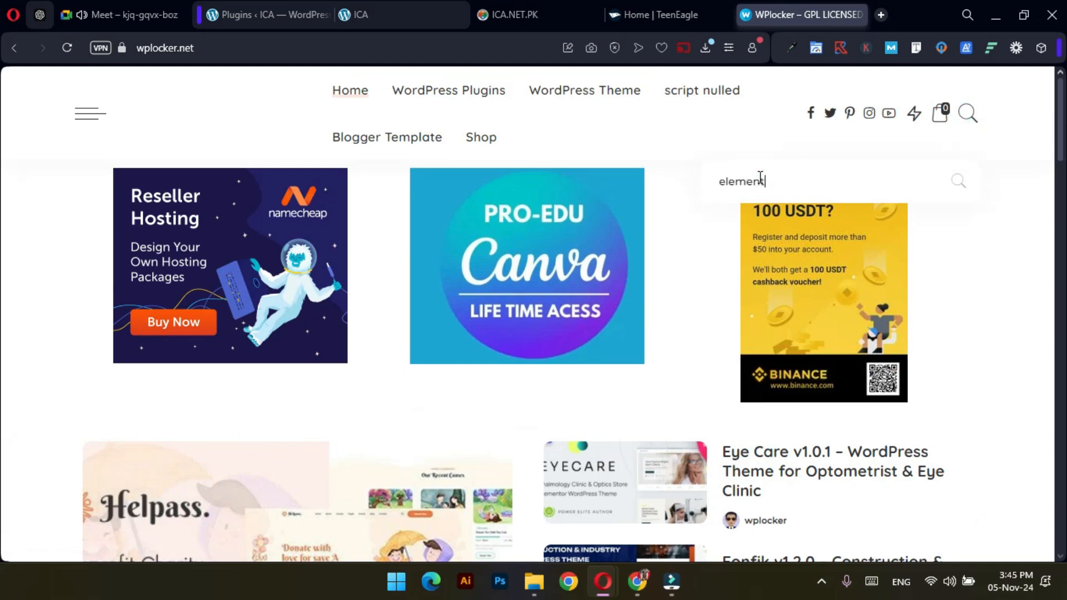
text(or pro)
key(Return)
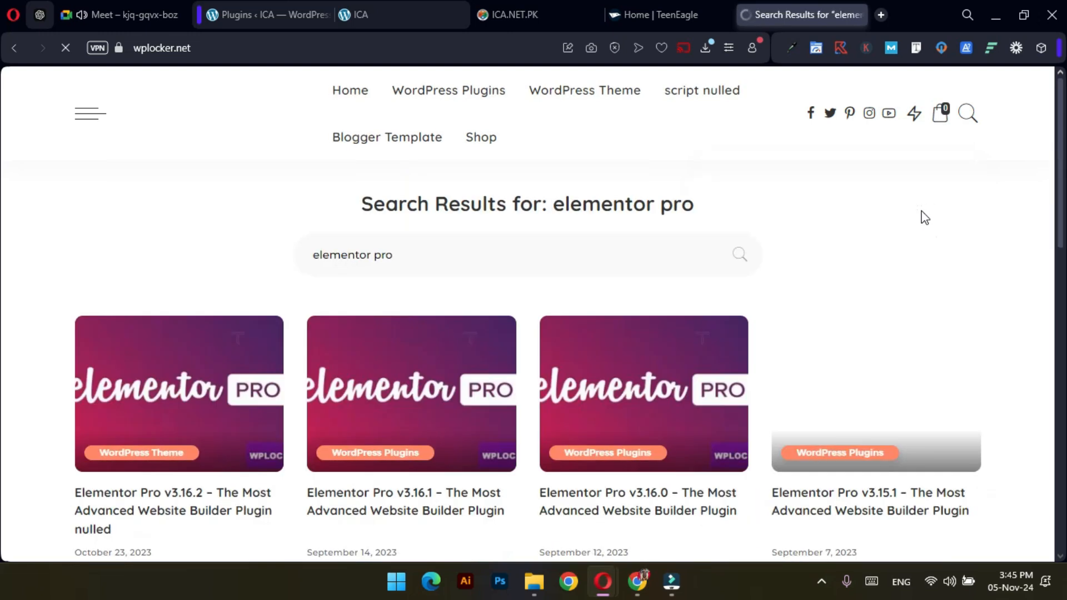
scroll(586, 387, down, 2)
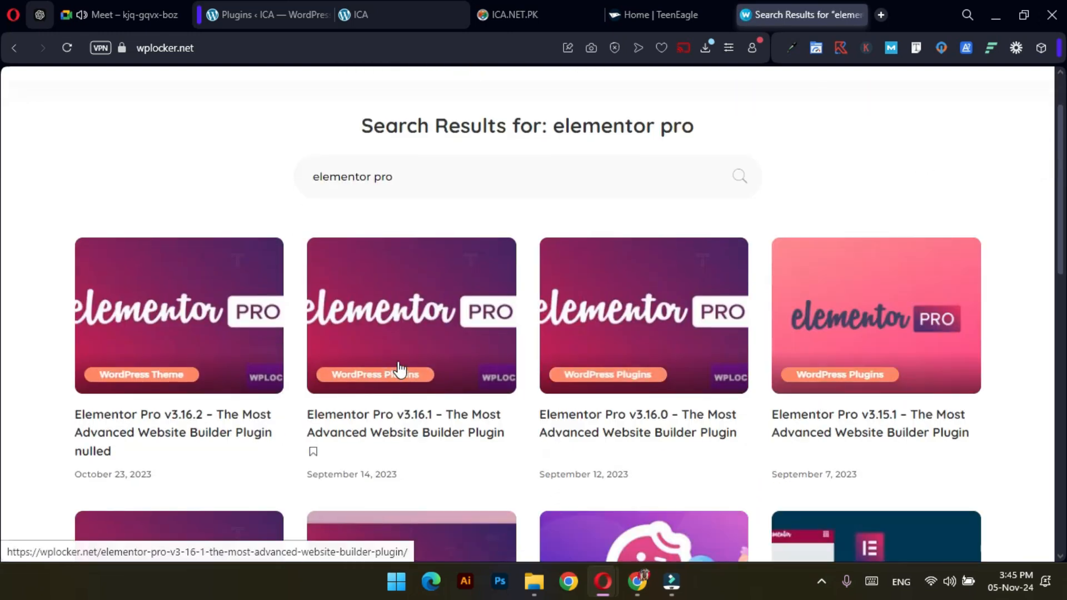
click(194, 336)
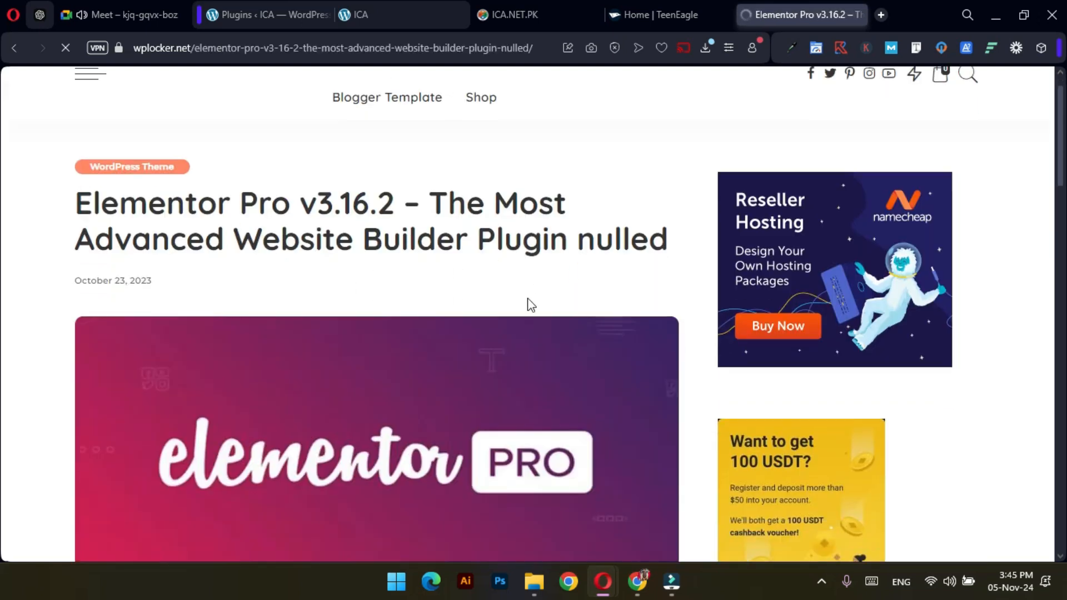
Follow the post's mir.cr download link and dismiss the pop-up advertisement
scroll(531, 305, down, 10)
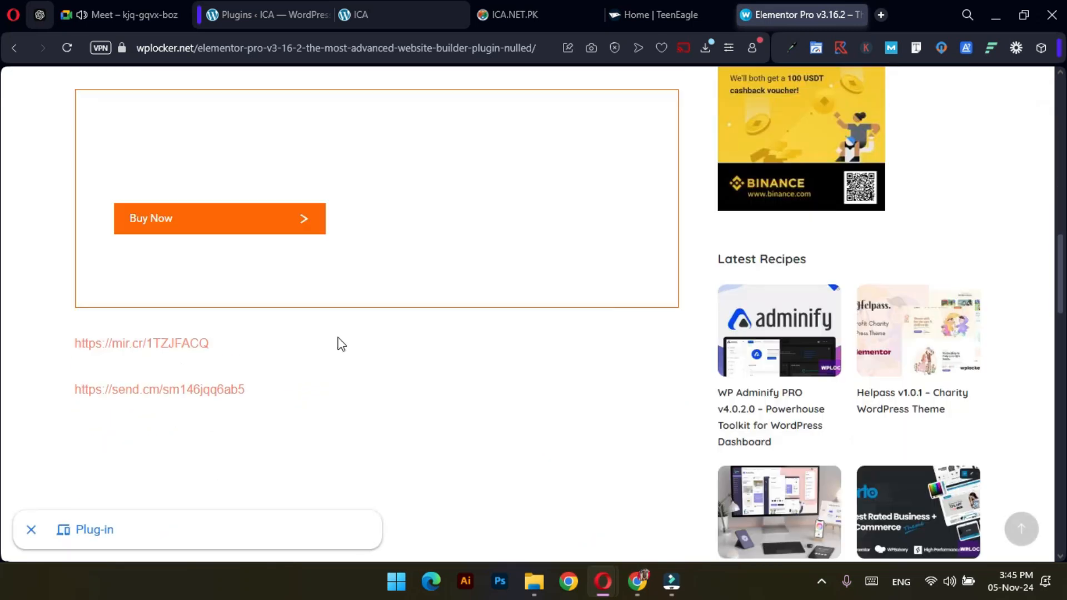
scroll(344, 344, up, 3)
scroll(388, 356, down, 12)
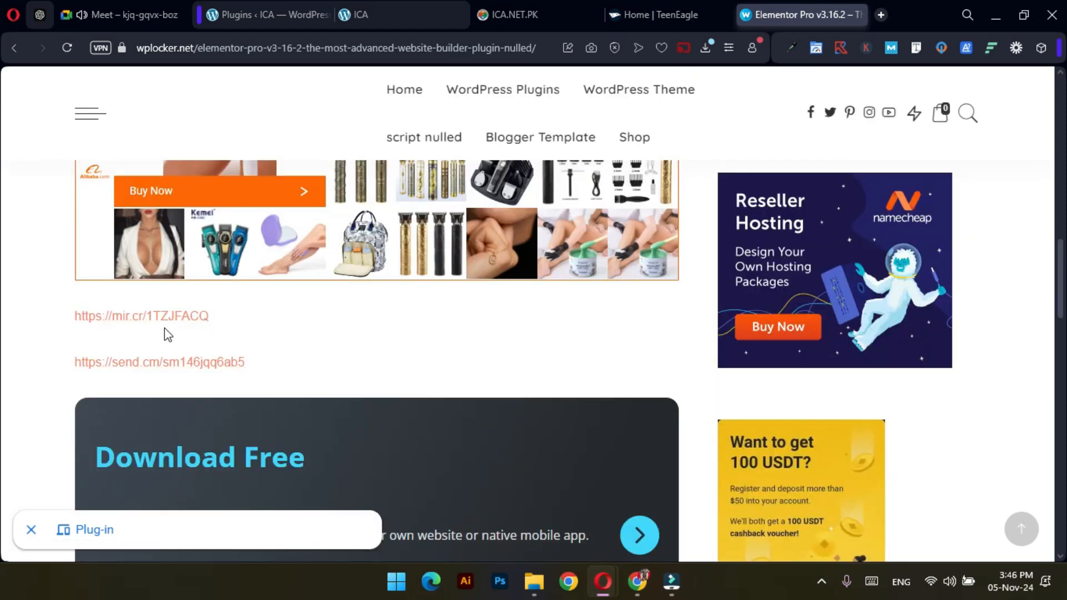
click(168, 317)
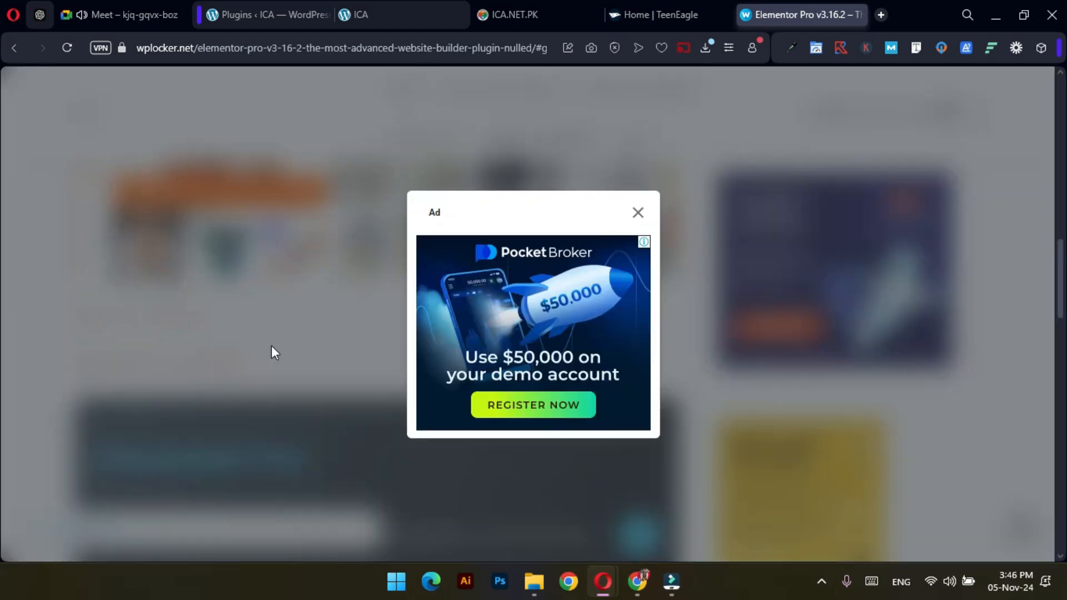
click(637, 212)
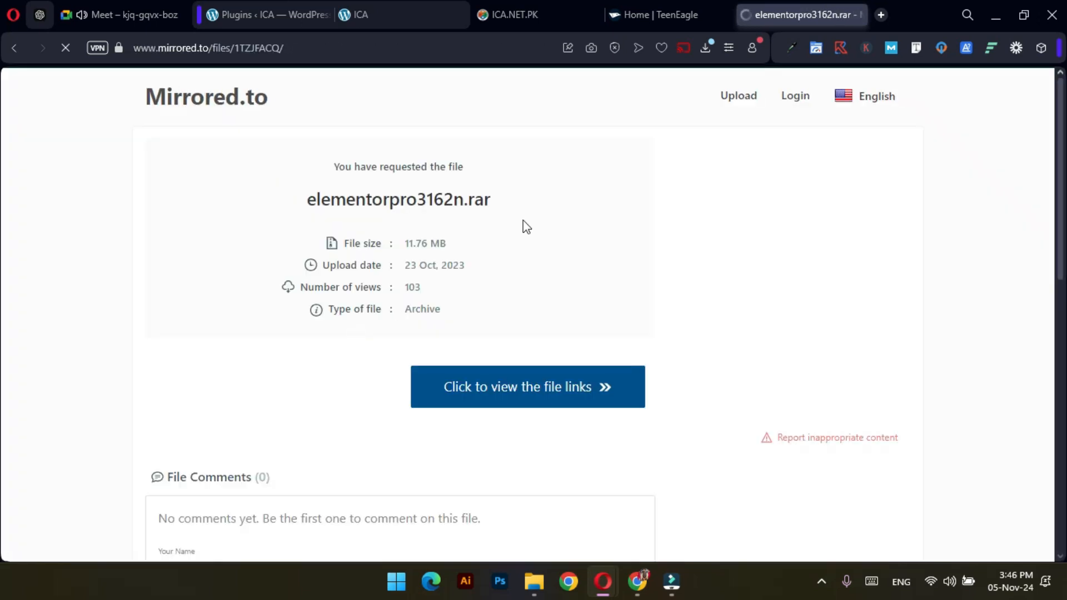
Reveal the file's hosting links and get the SendCm link for elementorpro3162n.rar
click(496, 385)
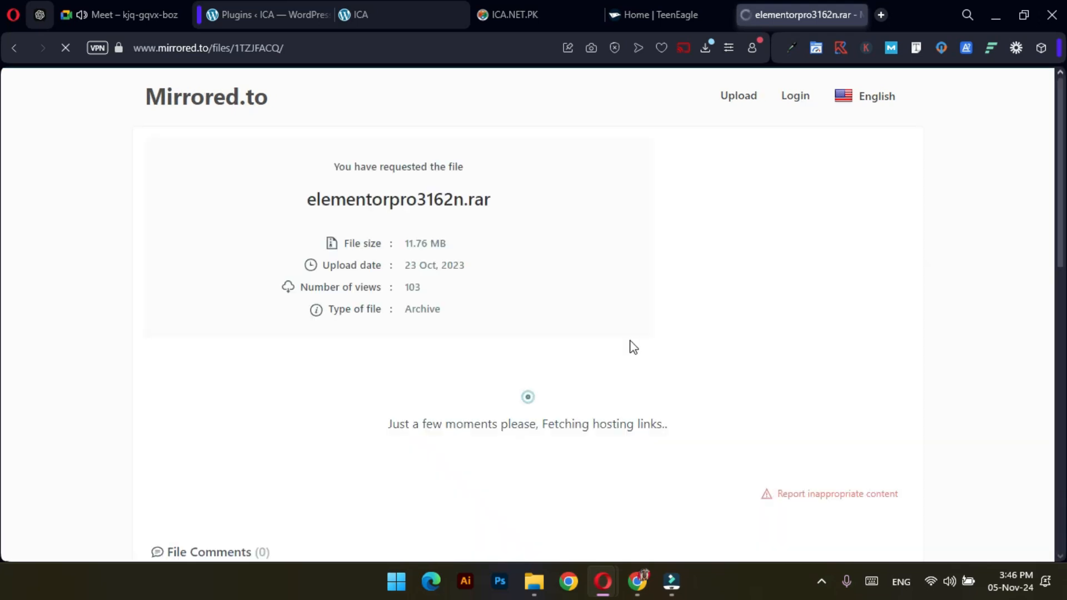
scroll(628, 328, down, 3)
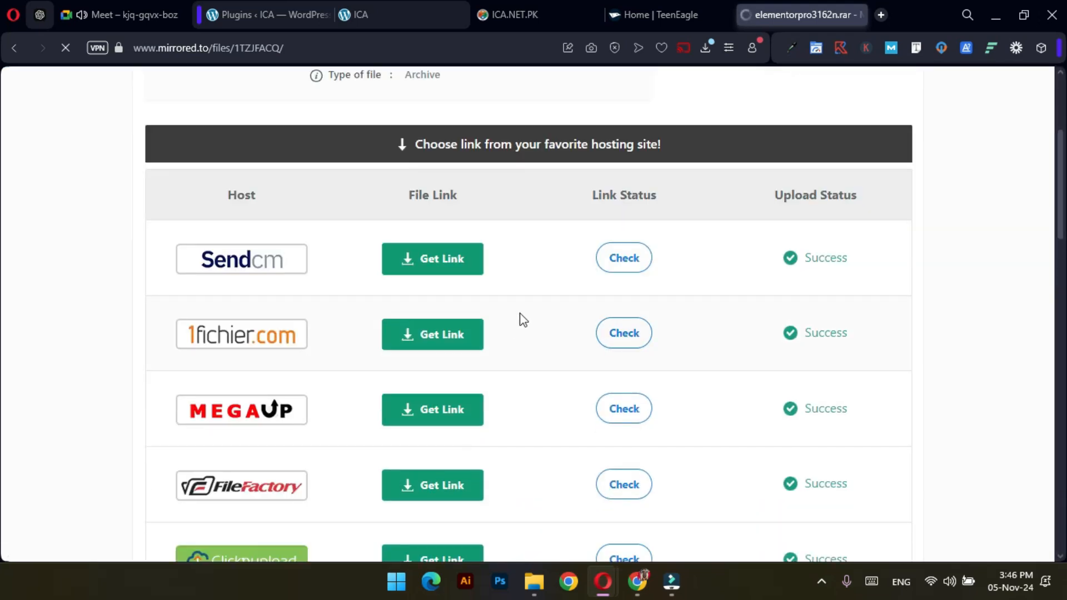
scroll(522, 317, down, 1)
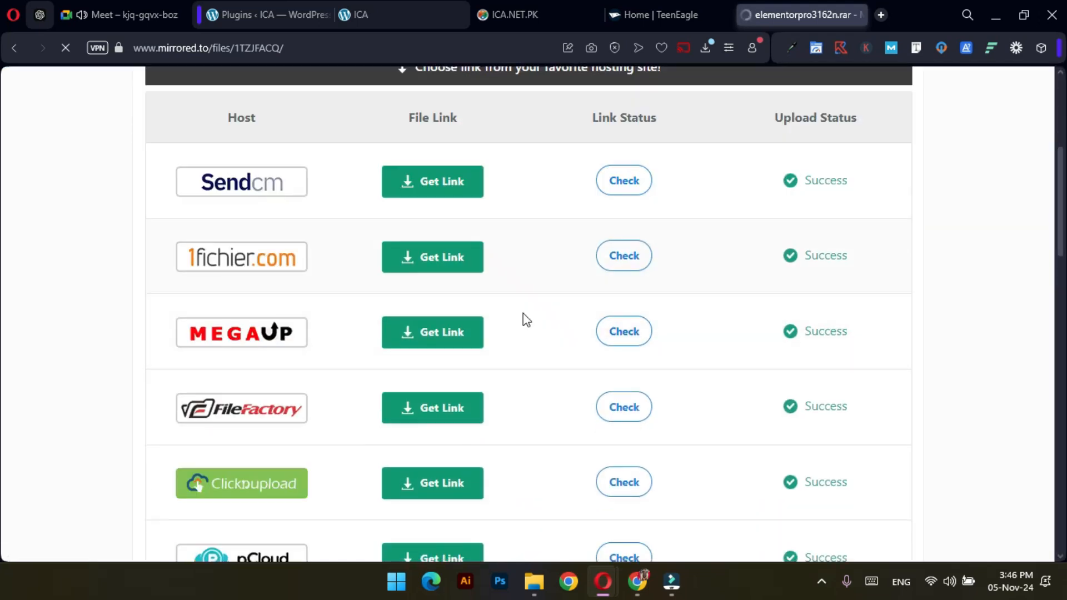
click(458, 181)
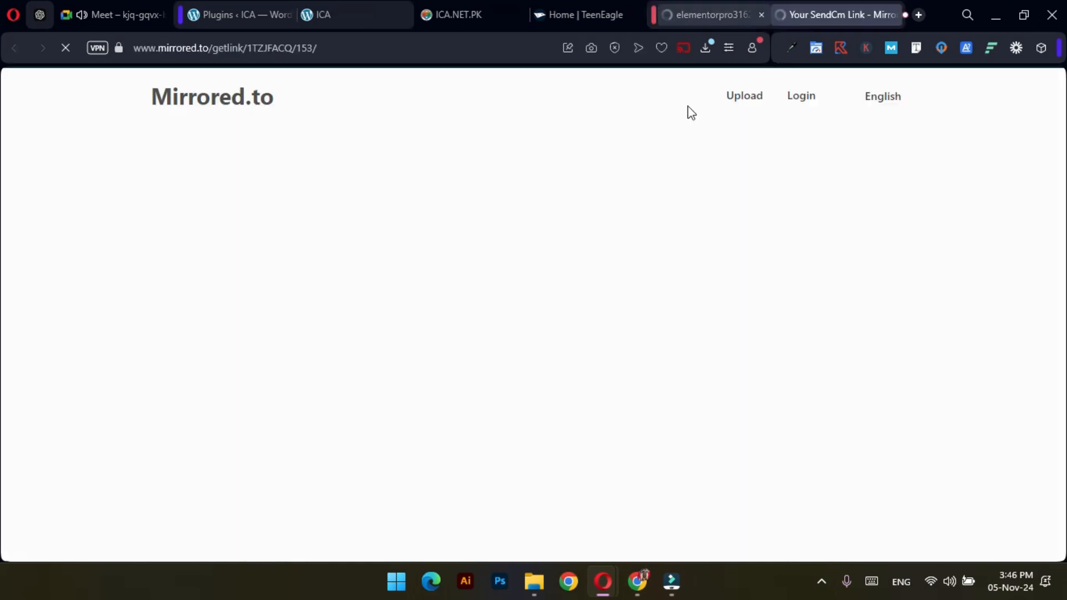
scroll(552, 457, down, 4)
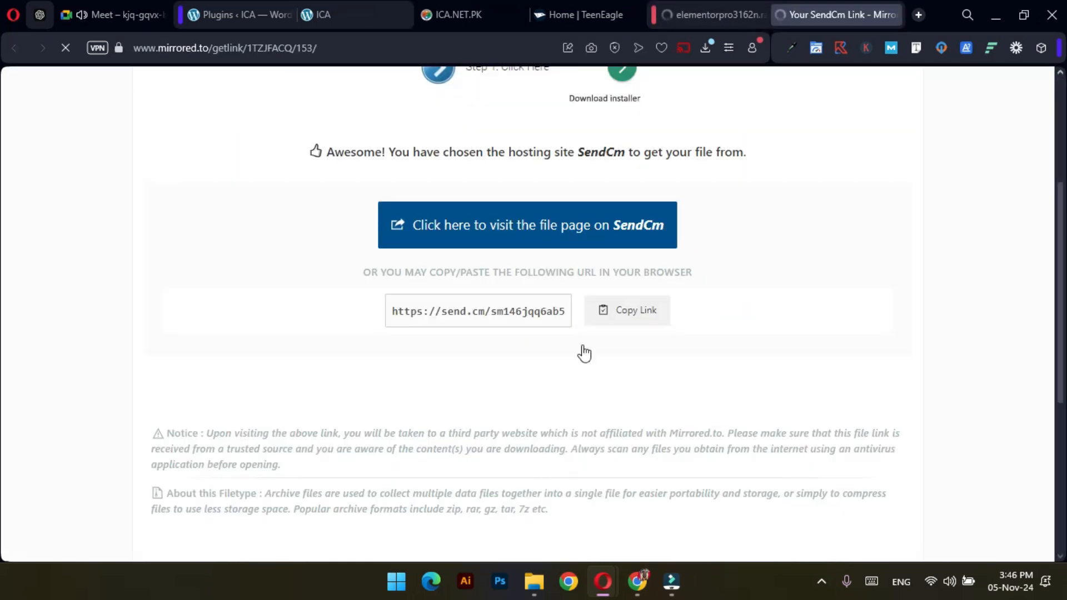
scroll(589, 233, up, 4)
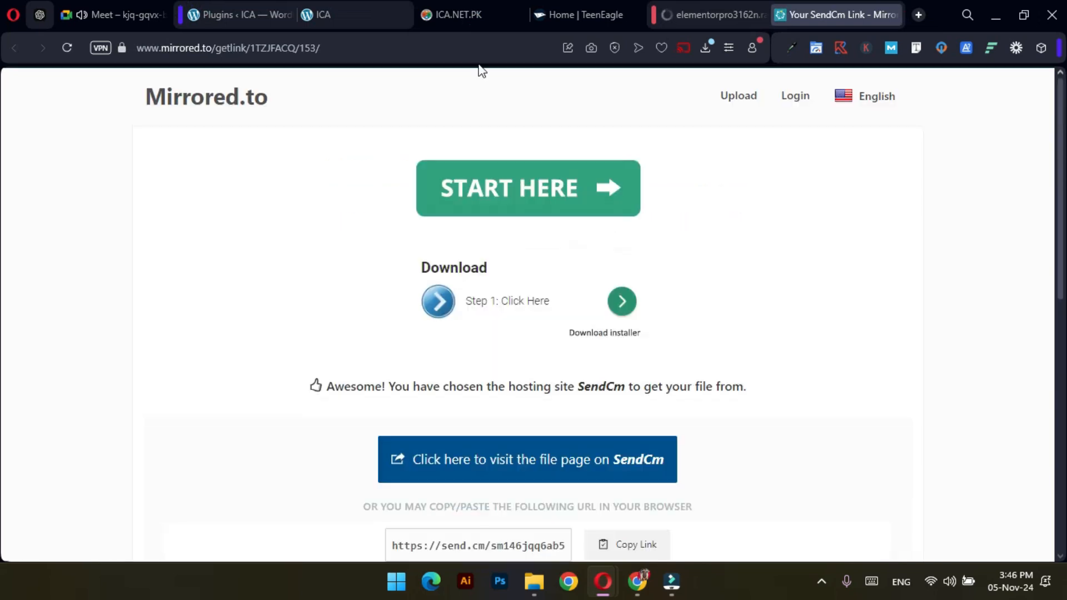
Close the Mirrored.to file tab and search Google for wplocker again
click(475, 47)
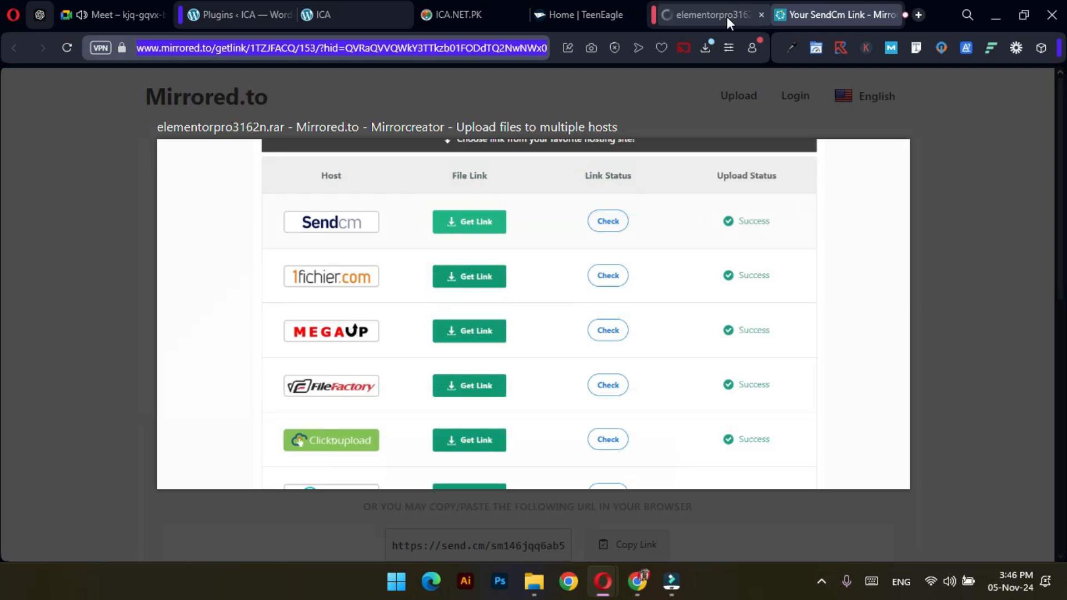
middle_click(726, 16)
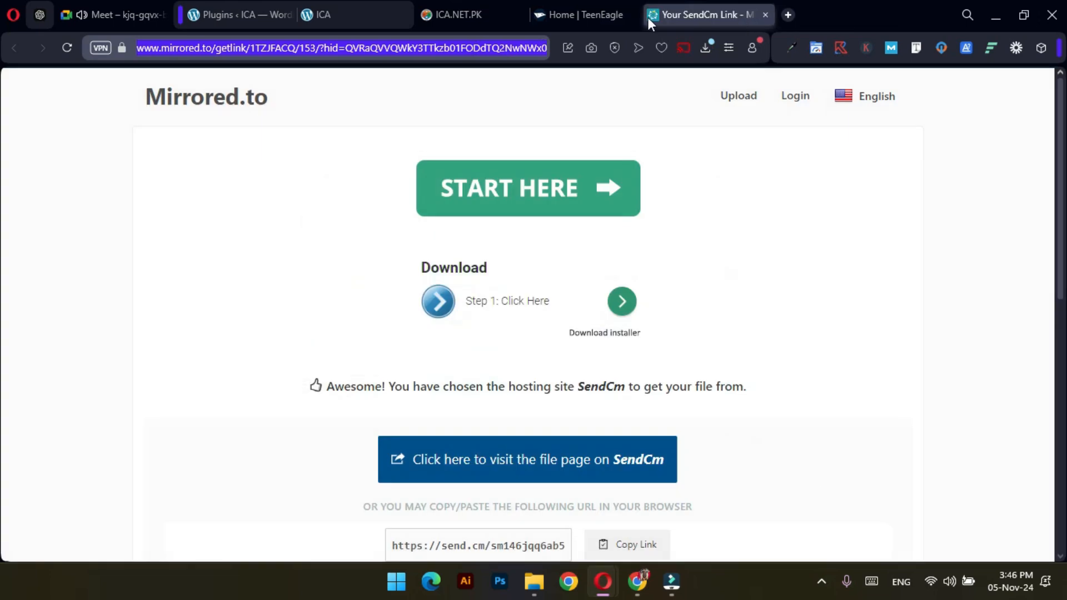
text(wplocker)
key(Return)
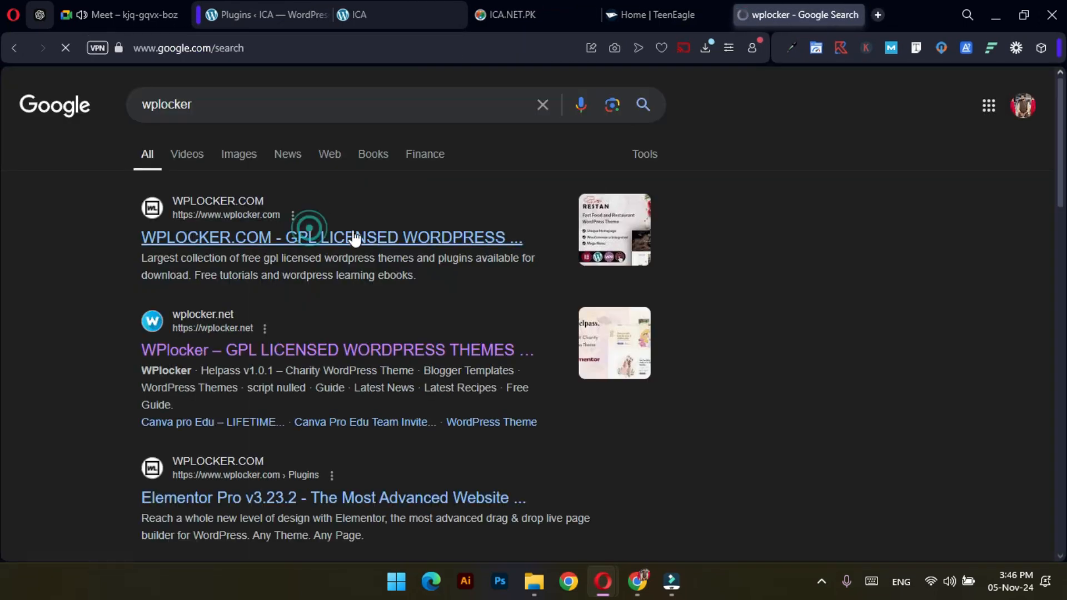
Open the wplocker.com result and search the site for 'elementor'
click(382, 239)
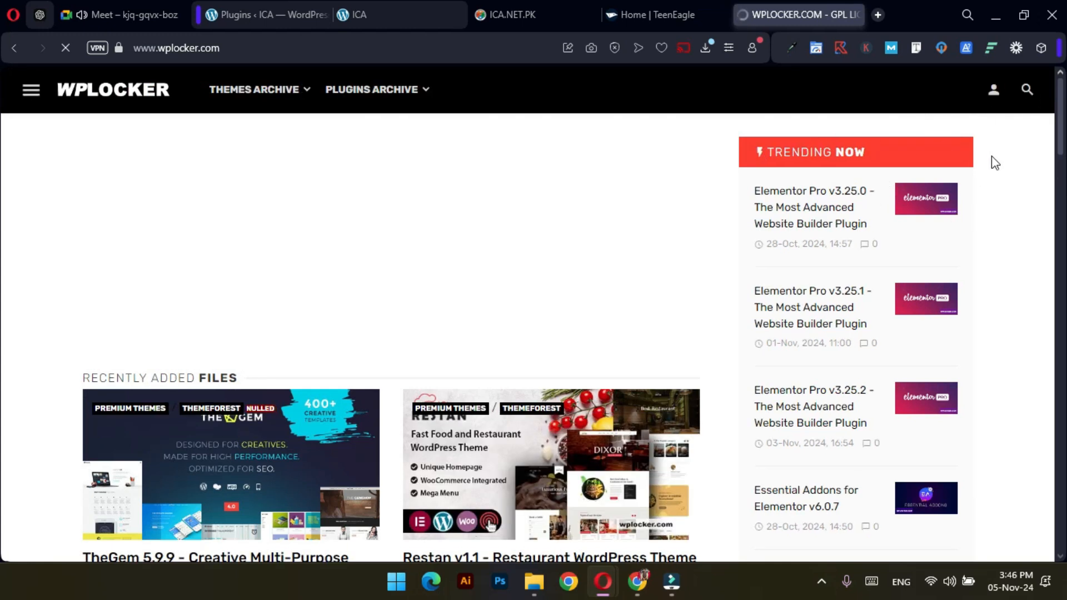
click(1026, 91)
click(484, 148)
text(e)
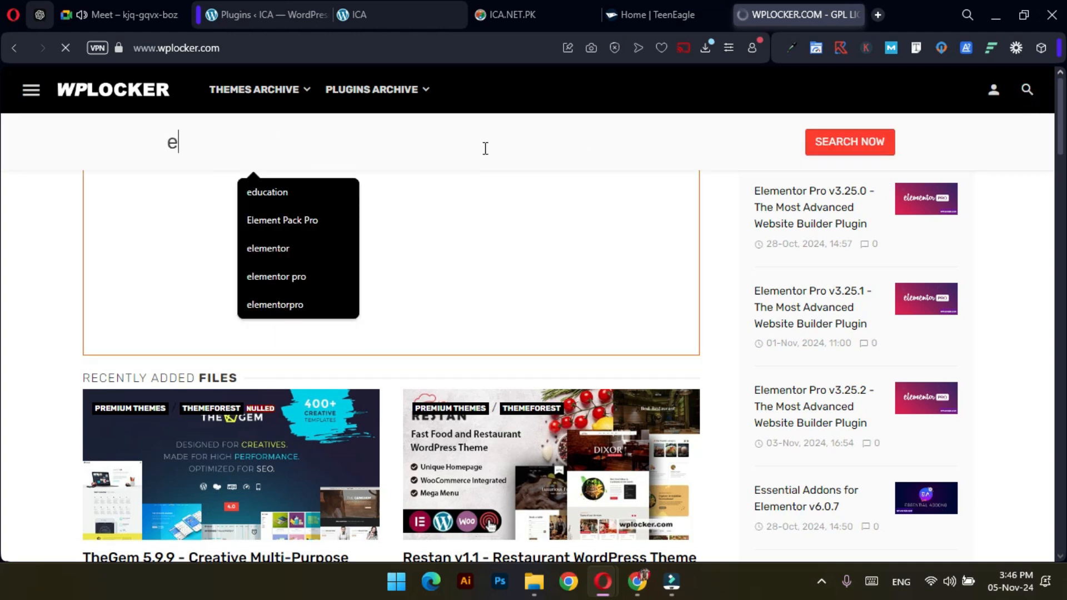
text(lementor)
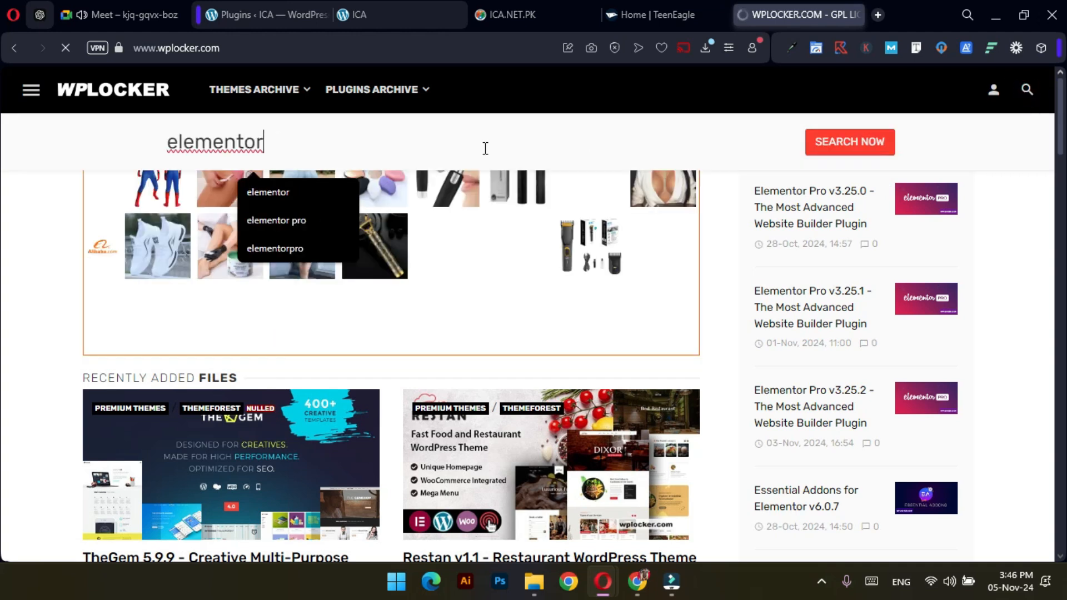
key(Return)
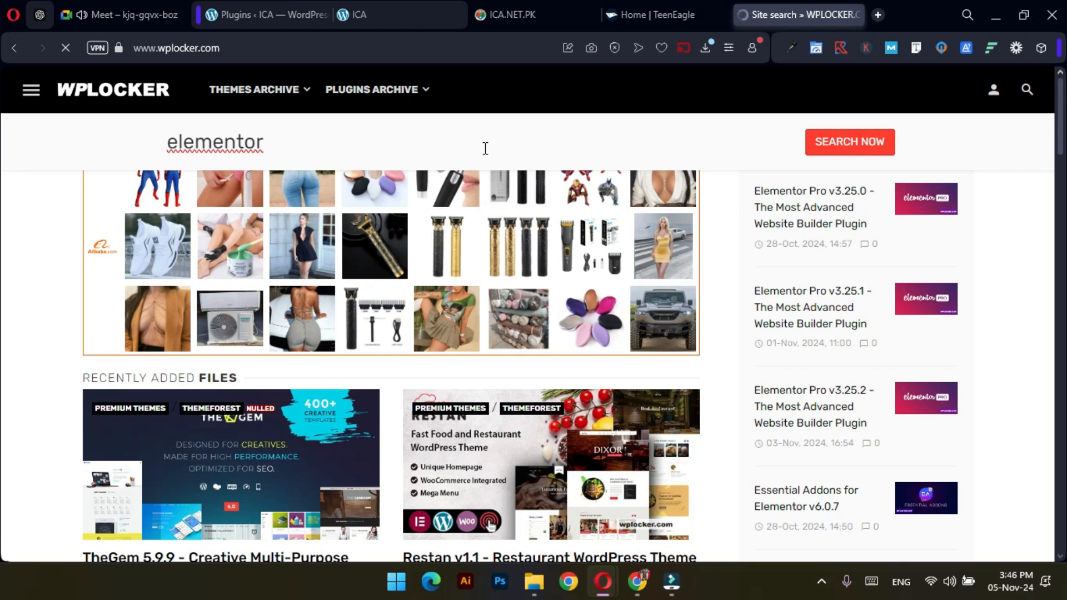
Refine the search to 'elementor pro' and open the Elementor Pro v3.25.2 article's download links
scroll(409, 255, down, 4)
scroll(409, 255, up, 4)
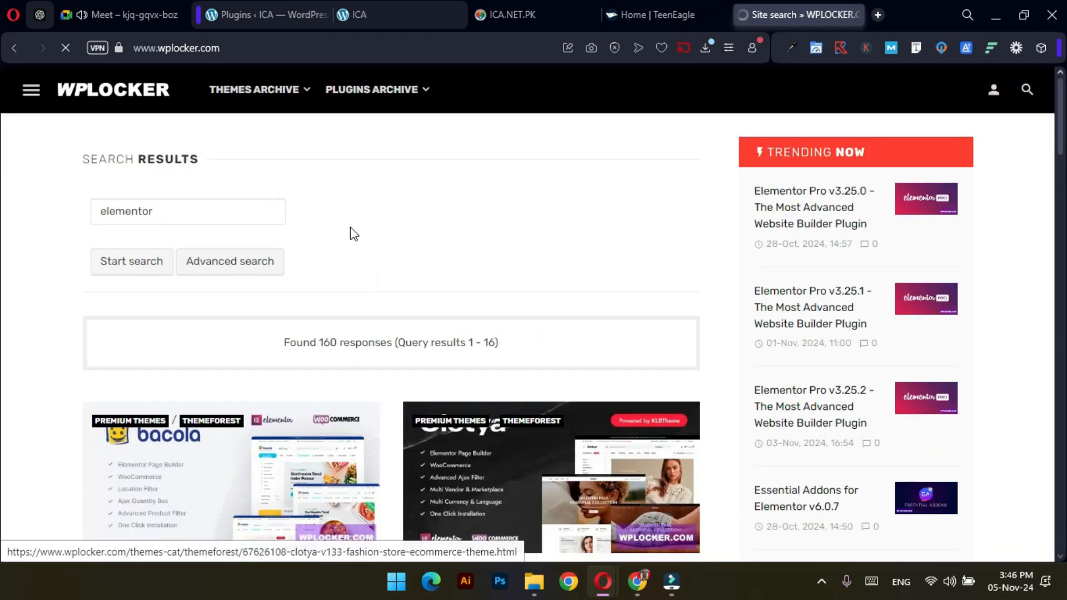
click(197, 210)
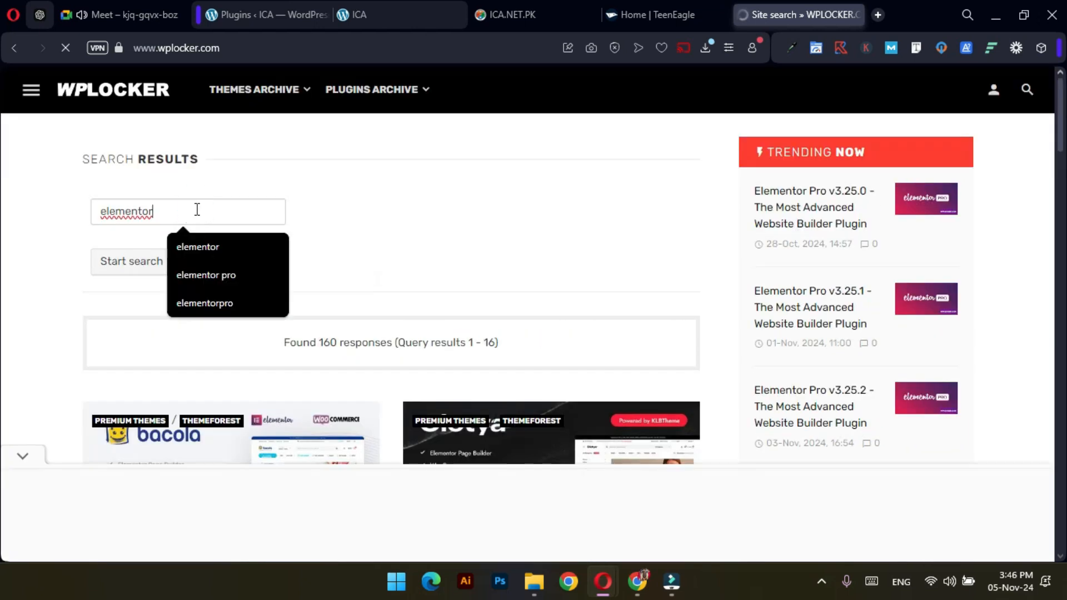
text(pro)
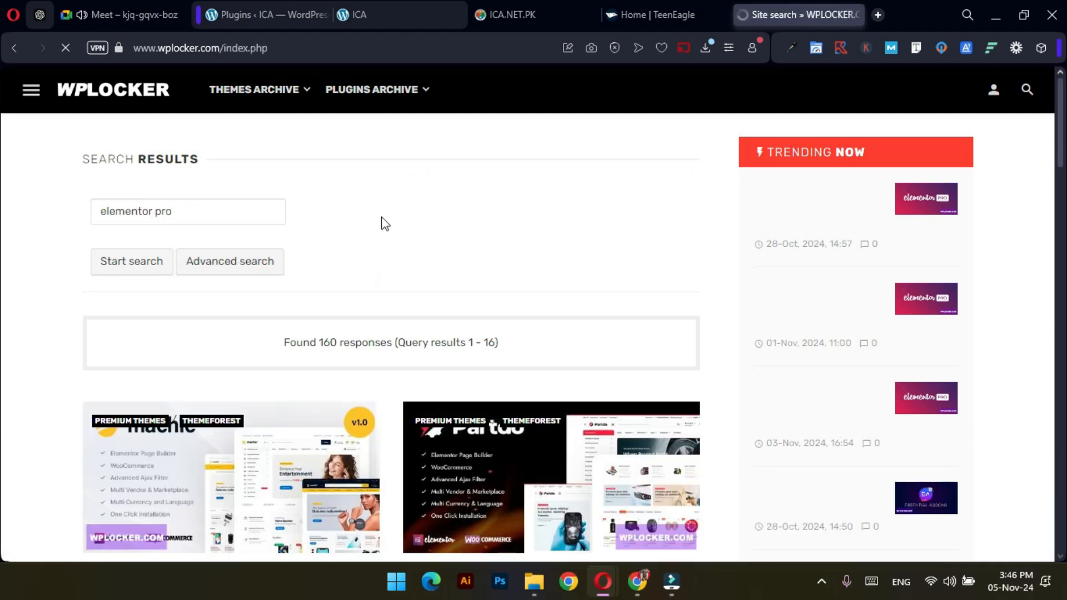
scroll(365, 326, down, 5)
scroll(368, 328, down, 3)
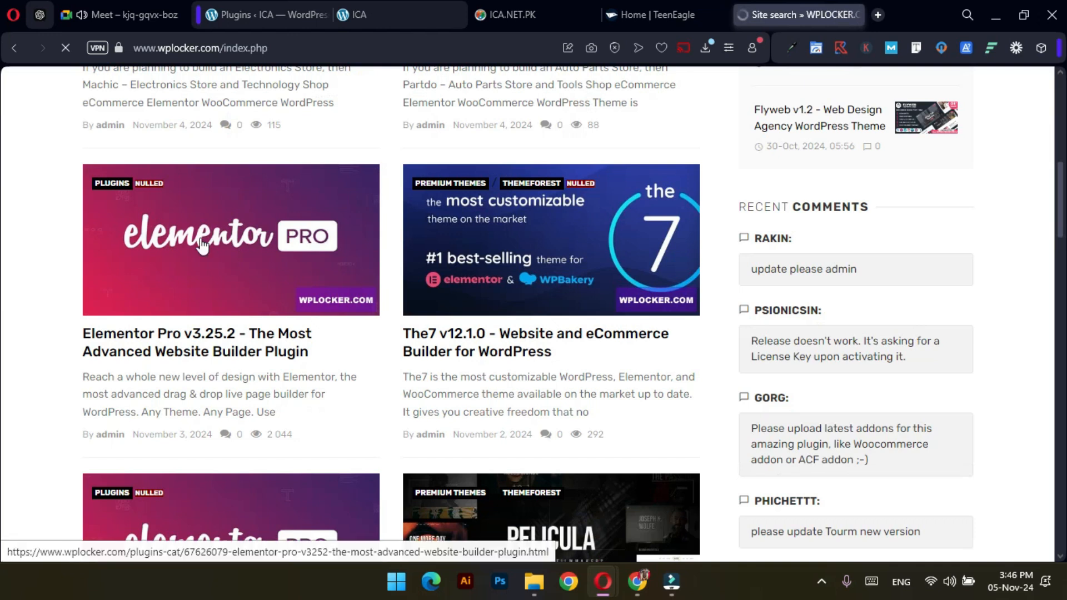
click(200, 238)
scroll(362, 328, down, 10)
scroll(343, 342, up, 5)
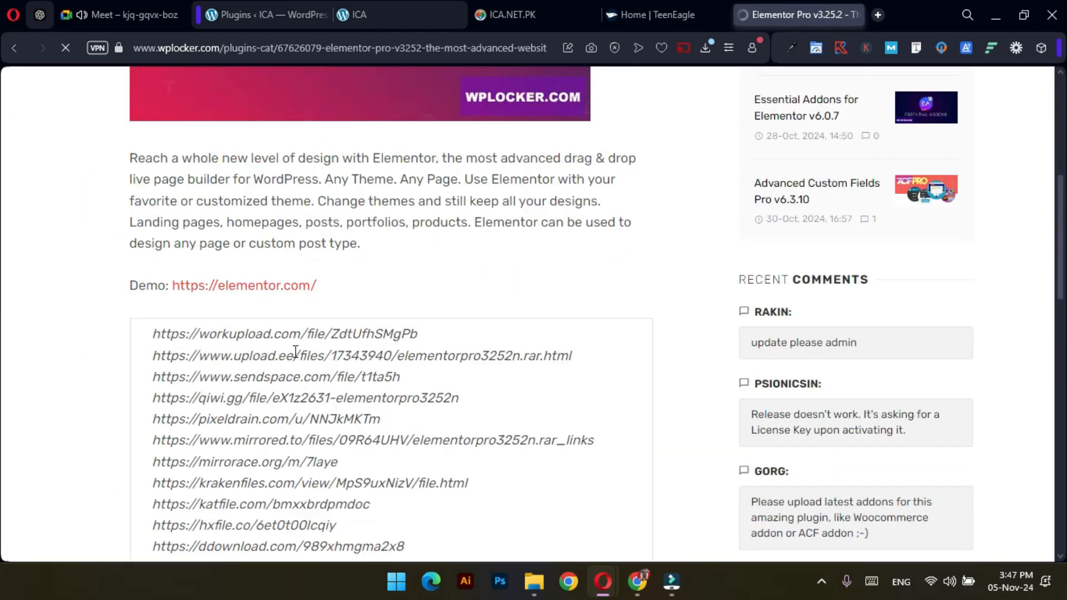
Open the upload.ee link in a new tab and download elementorpro3252n.rar
triple_click(295, 354)
right_click(415, 350)
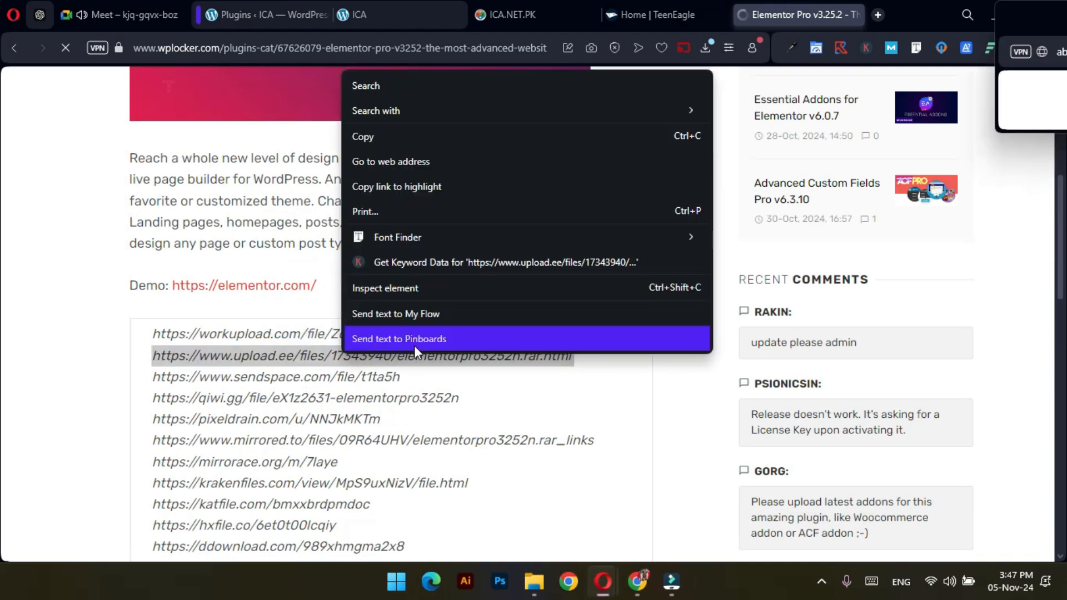
click(415, 169)
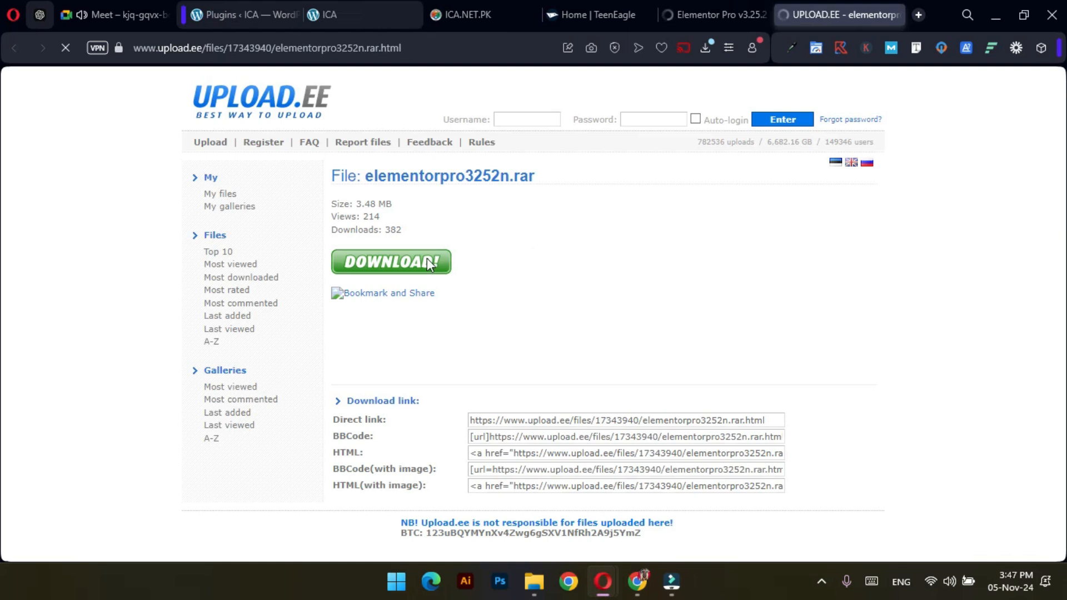
click(405, 272)
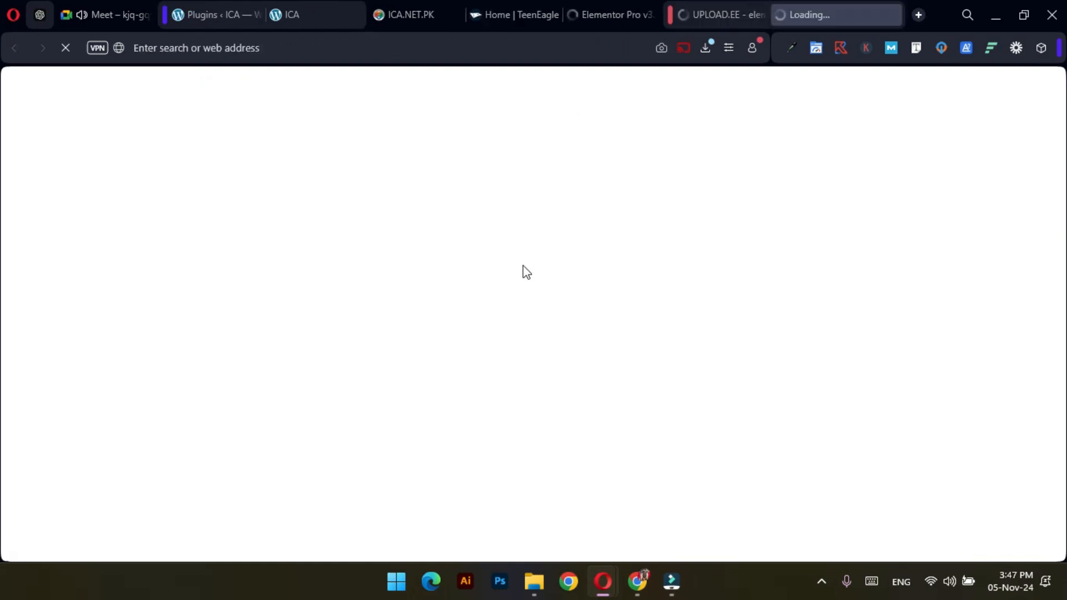
Close the article, upload.ee and pop-up tabs, returning to the WordPress plugins page
click(718, 5)
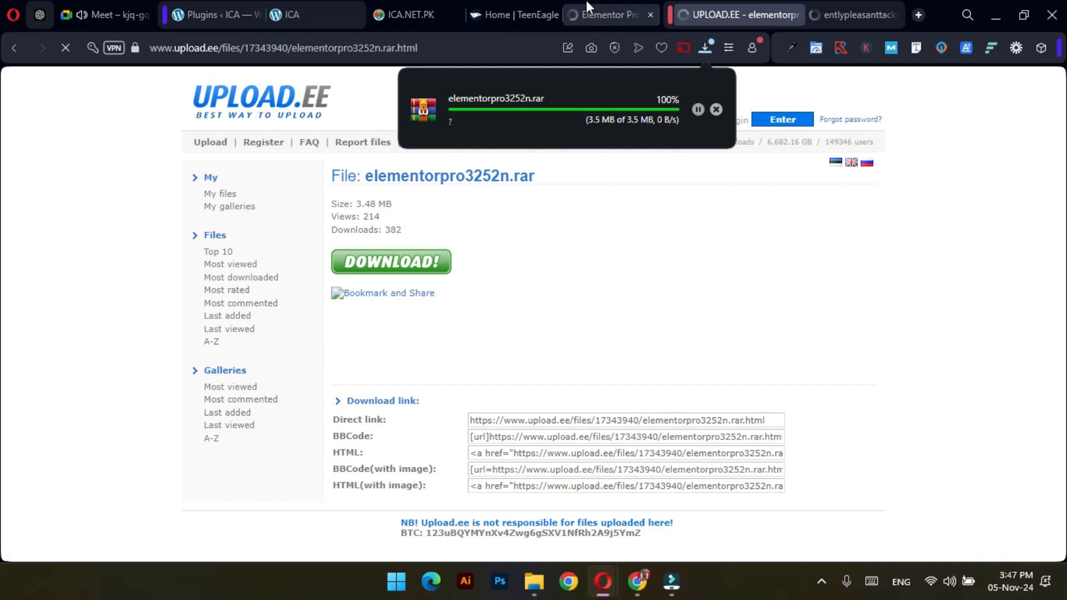
click(650, 15)
click(698, 13)
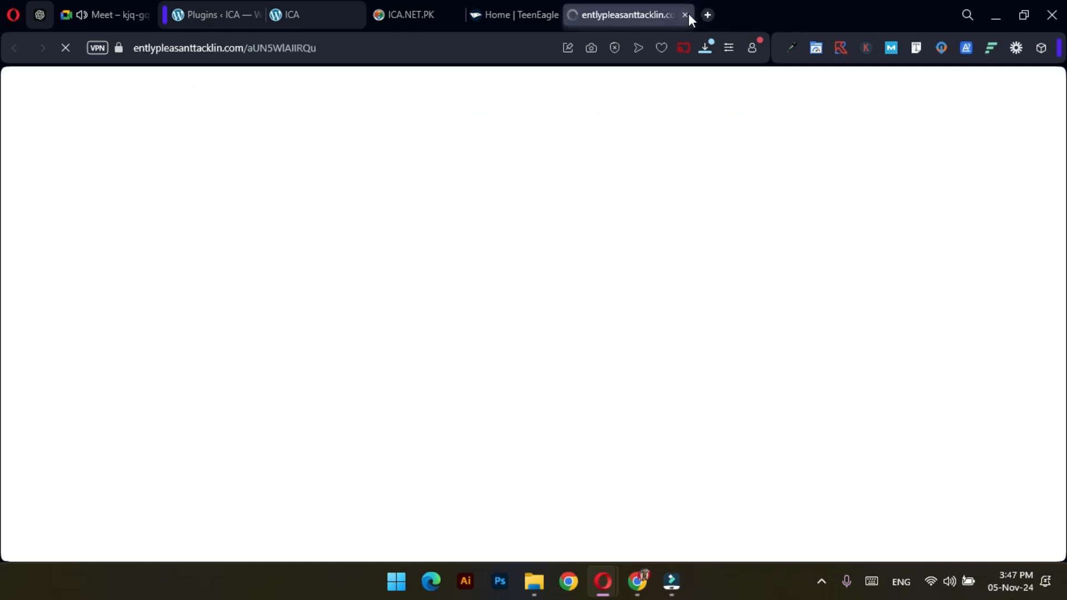
click(688, 14)
click(293, 6)
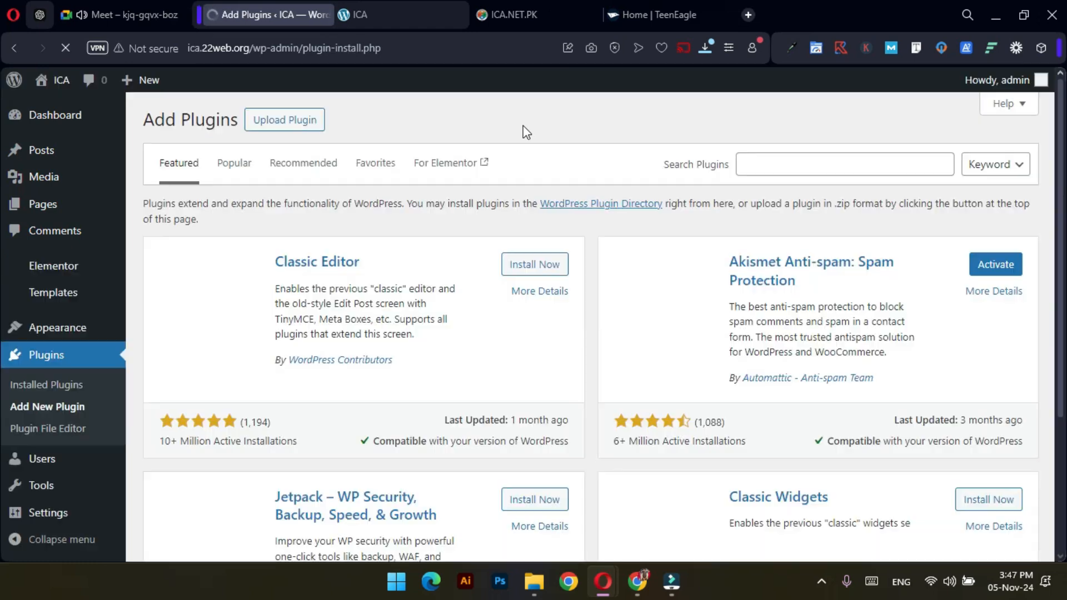
Open the Upload Plugin form and confirm in Opera's downloads that elementorpro3252n.rar finished
click(272, 128)
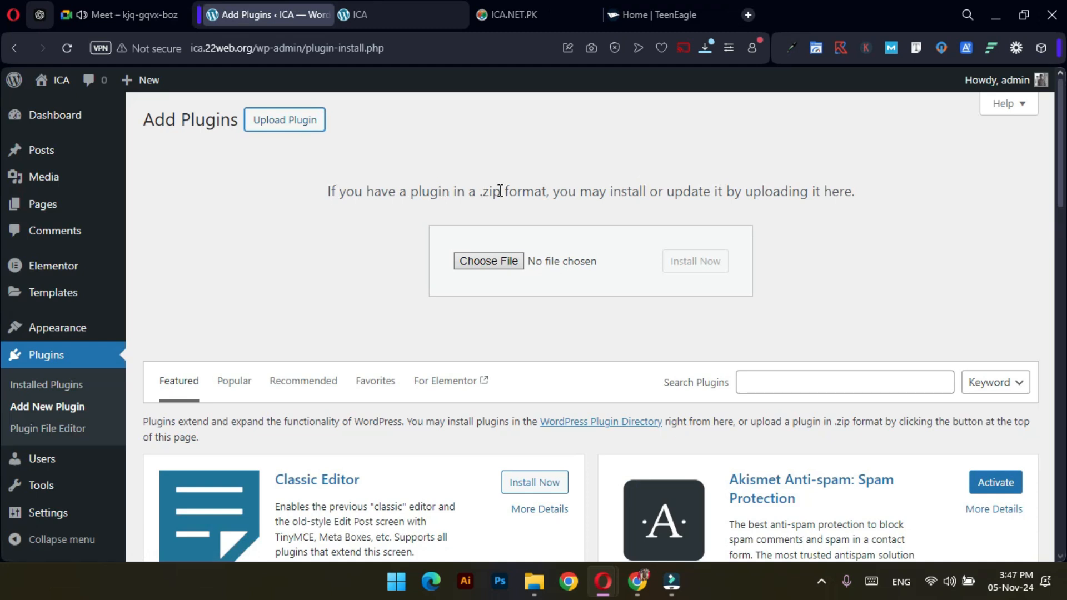
click(703, 47)
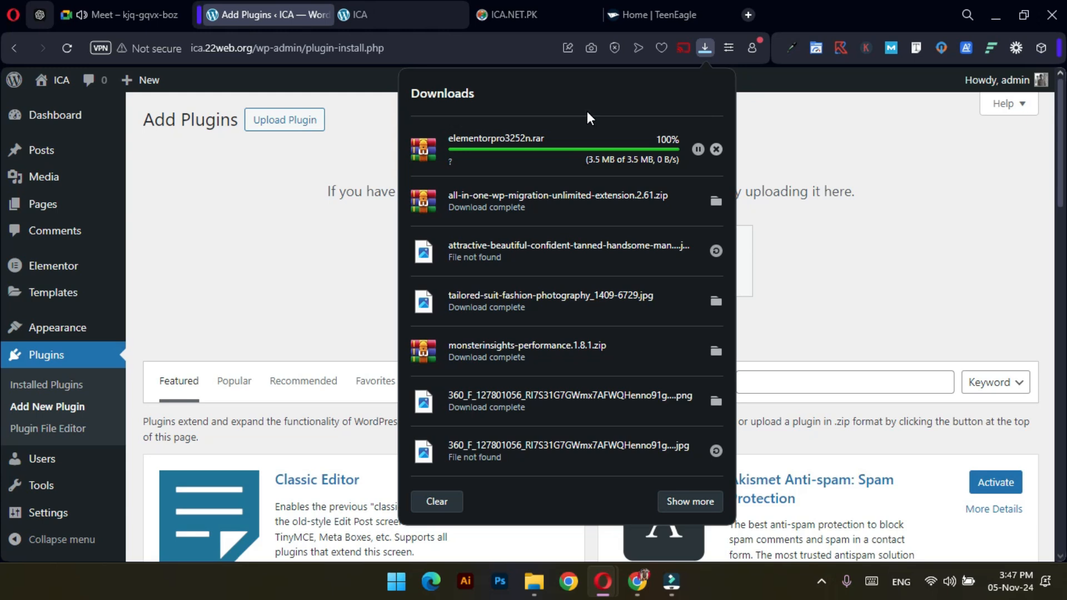
click(703, 53)
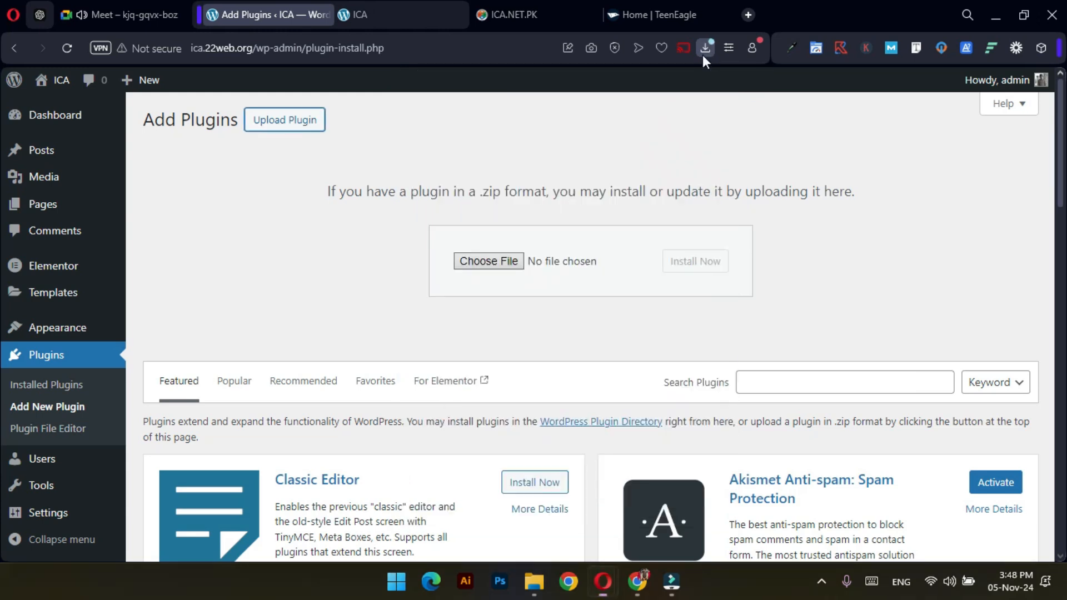
click(703, 53)
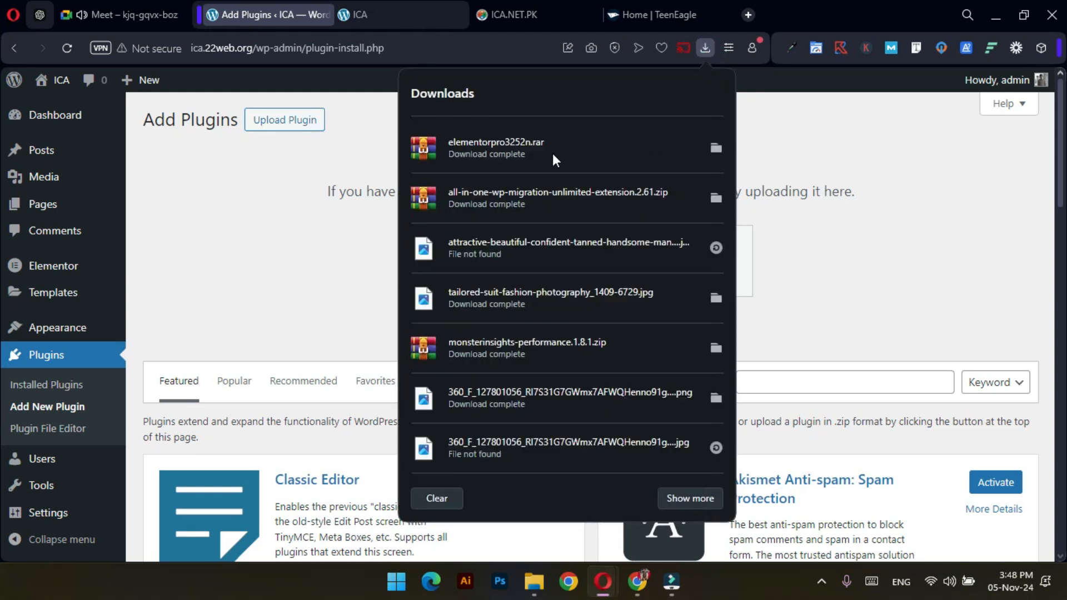
click(332, 302)
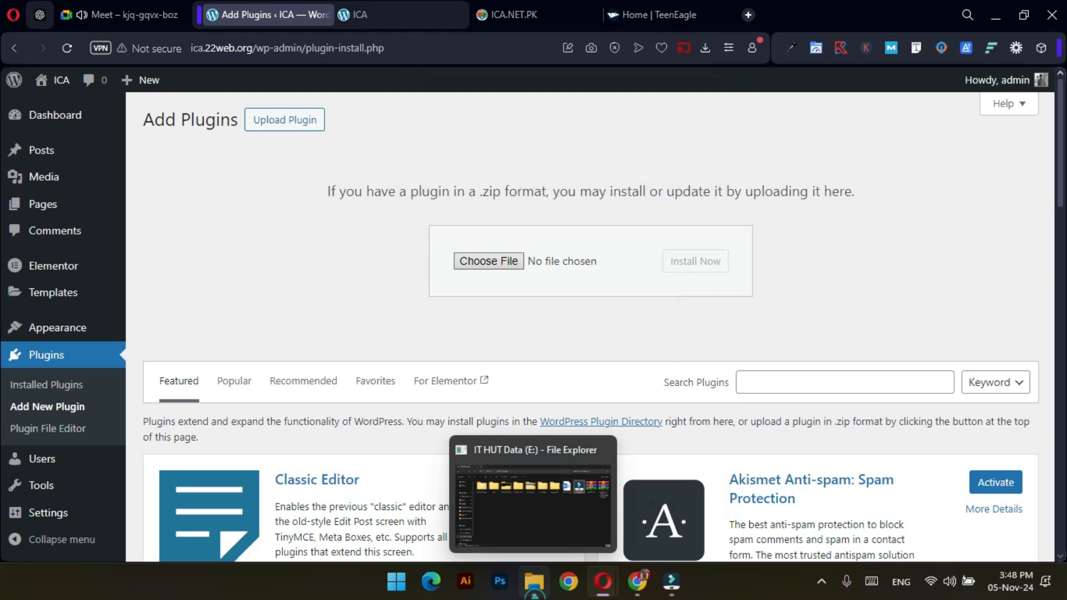
In File Explorer's Downloads folder, select and copy the elementorpro3252n archive
click(534, 590)
click(80, 221)
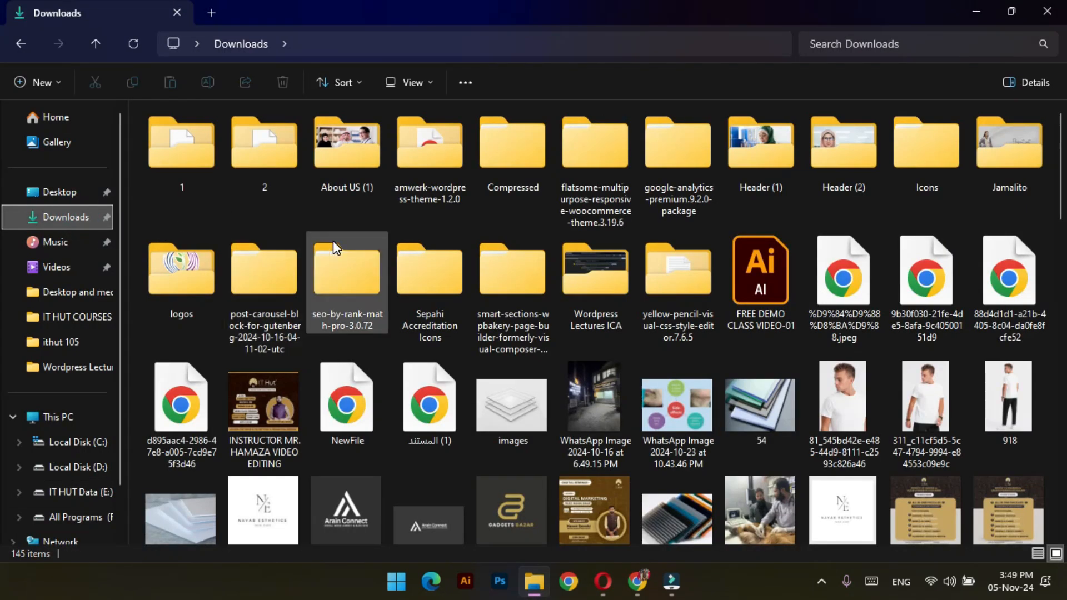
click(332, 241)
key(e)
key(e)
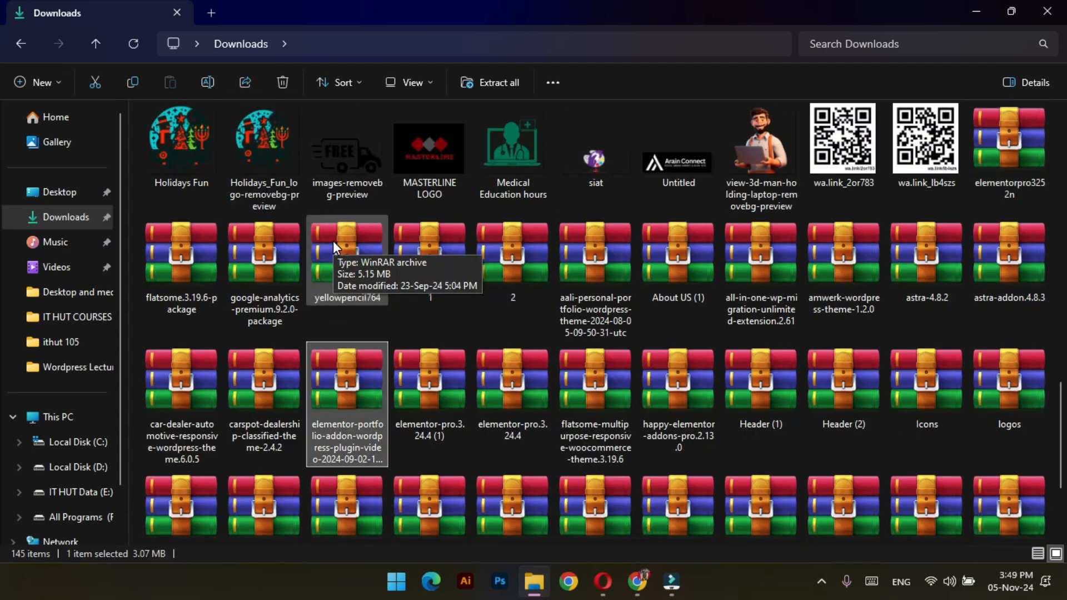
key(e)
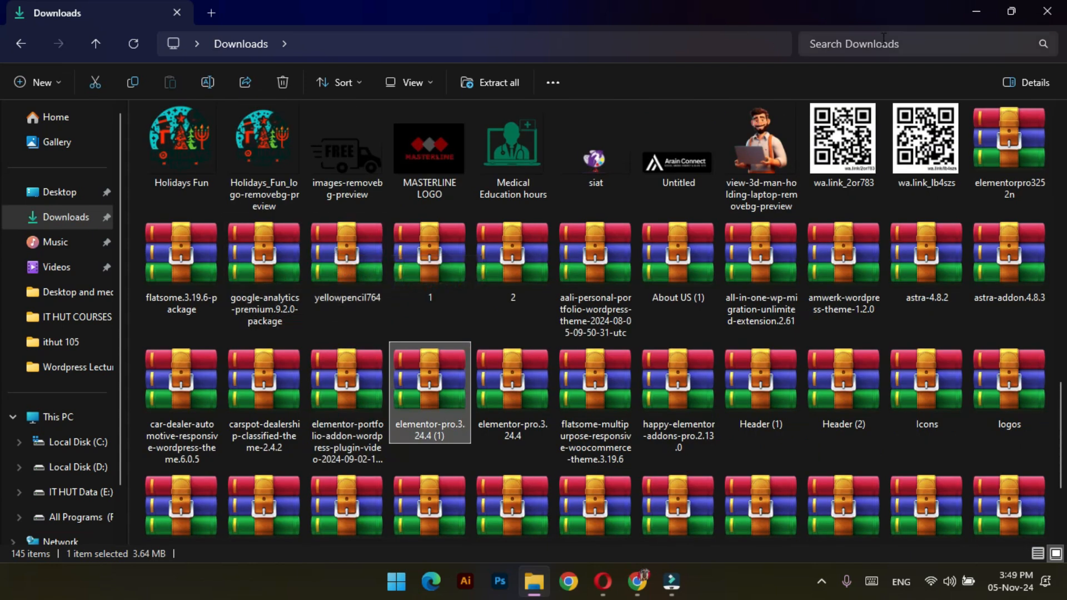
click(1021, 134)
key(ctrl+c)
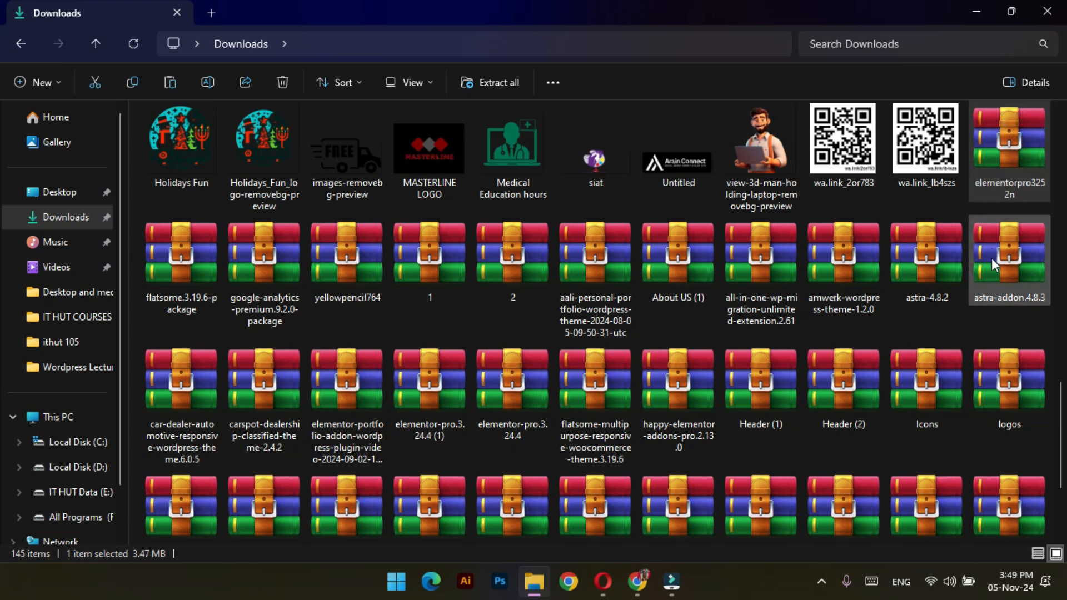
Extract elementorpro3252n.rar into an elementorpro3252n folder and browse its contents
right_click(986, 153)
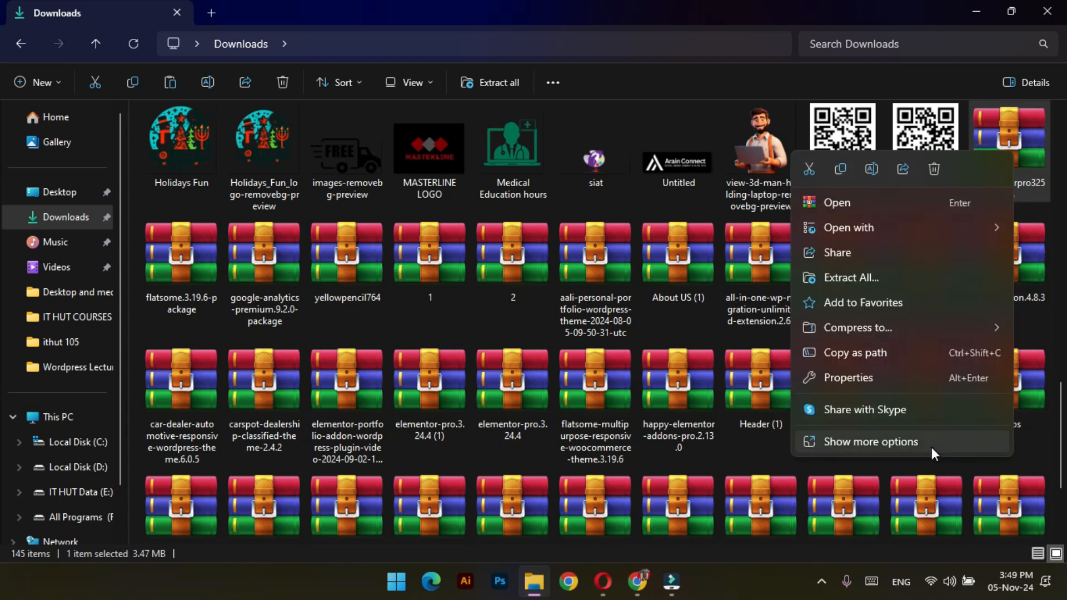
click(931, 448)
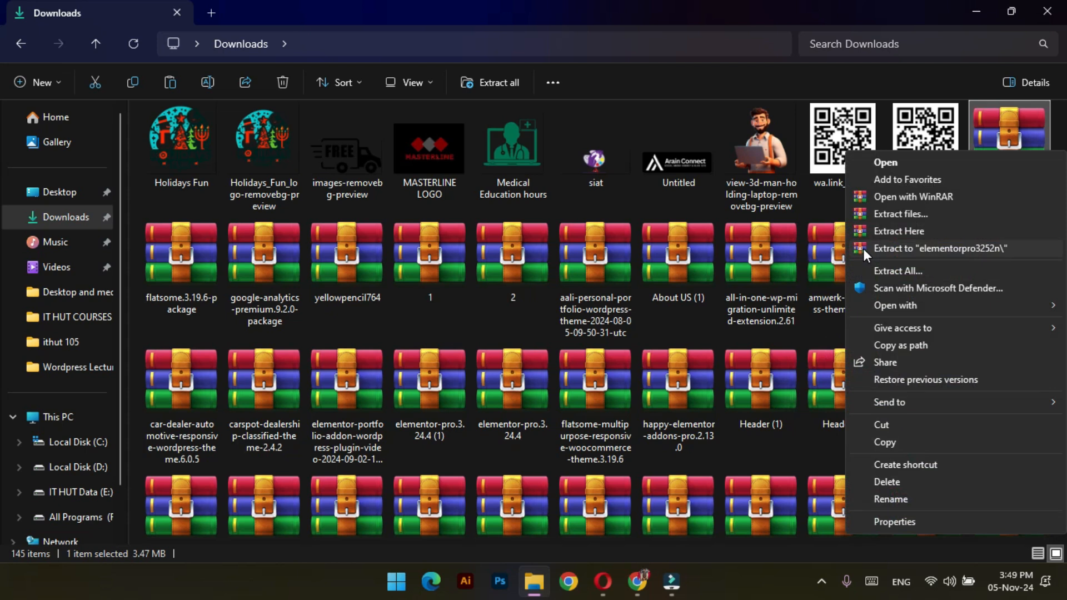
click(863, 249)
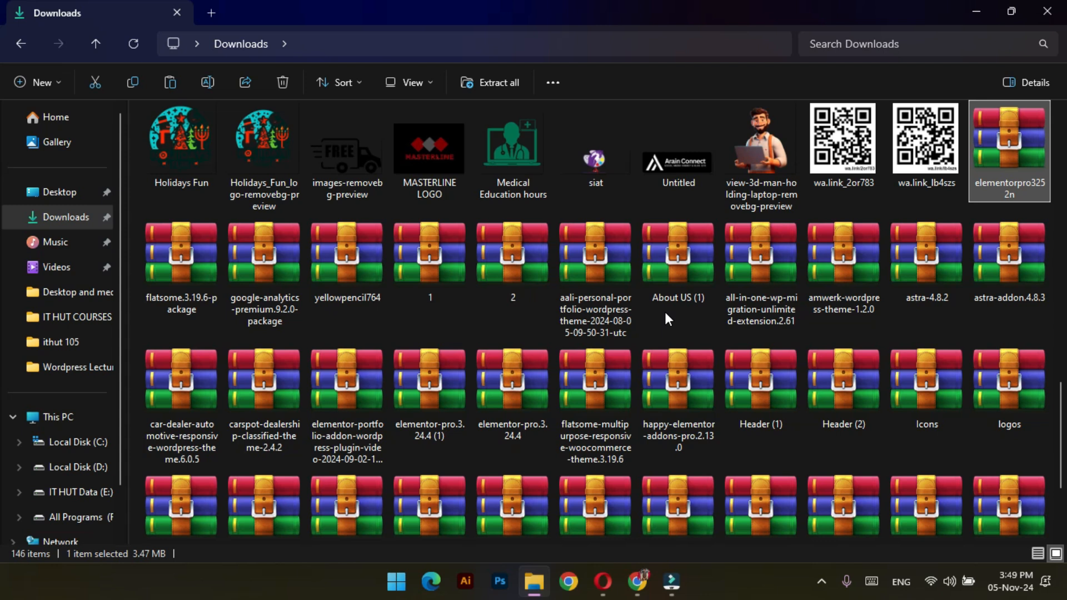
scroll(665, 311, up, 3)
scroll(651, 321, down, 10)
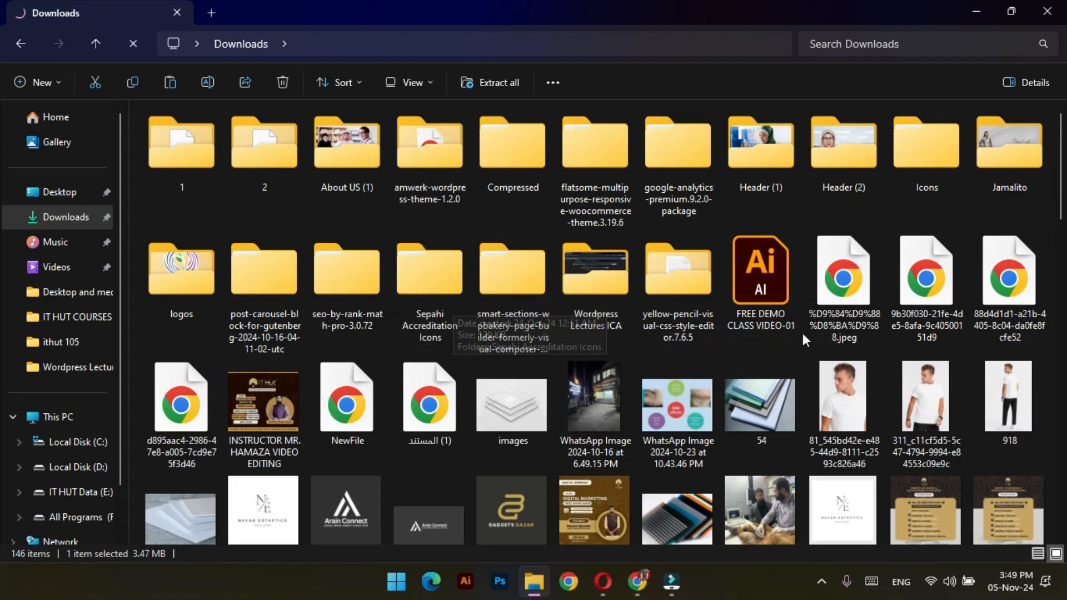
scroll(804, 339, down, 7)
scroll(826, 394, down, 10)
Open the extracted folder, delete the two WPLOCKER files, and change the folder view
click(353, 481)
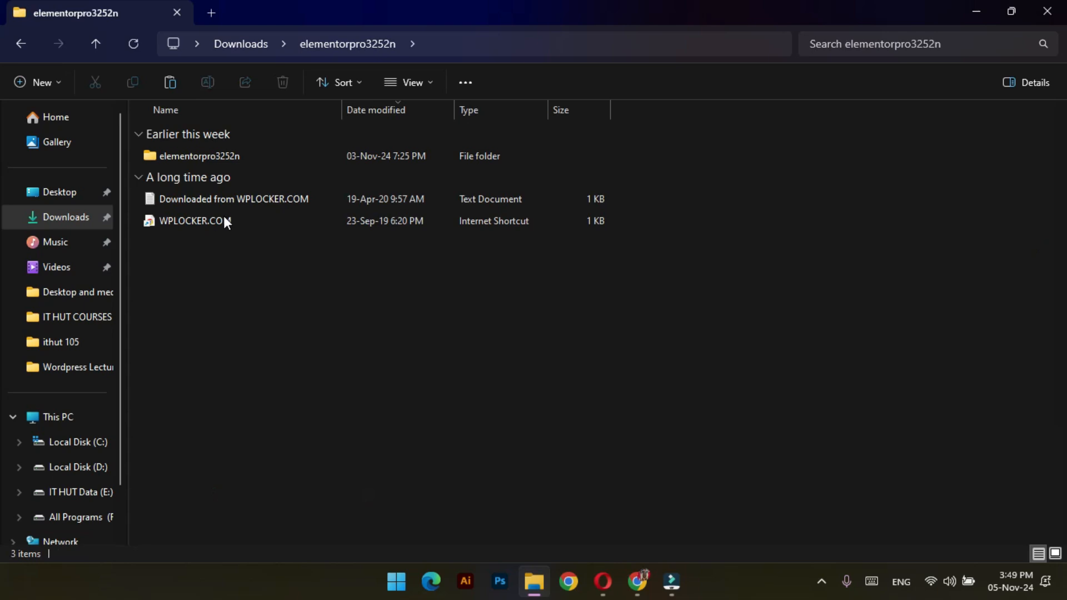
drag(245, 238, 225, 201)
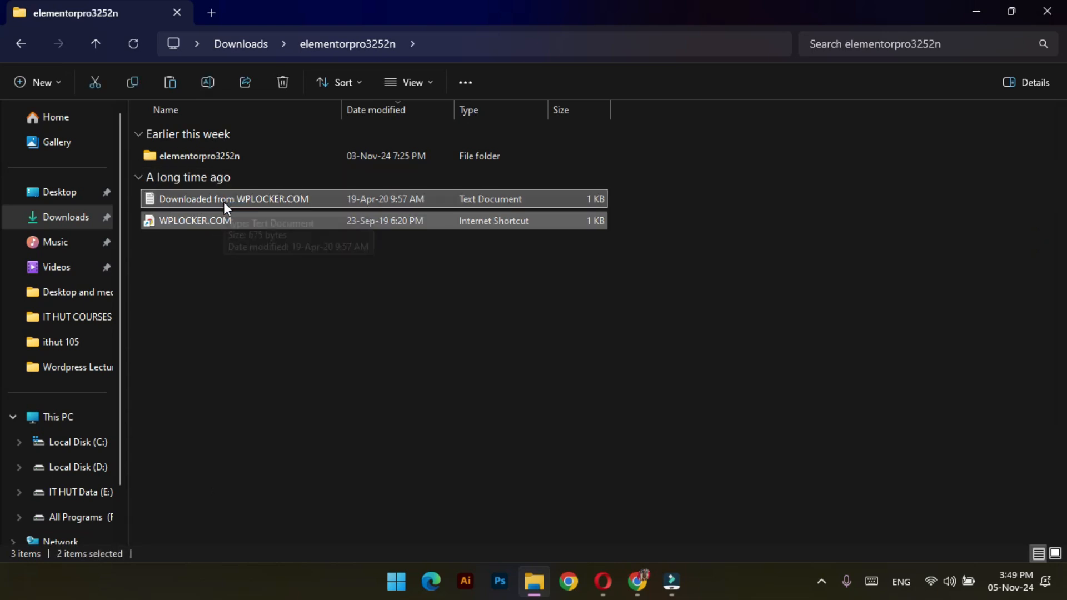
key(Delete)
right_click(324, 260)
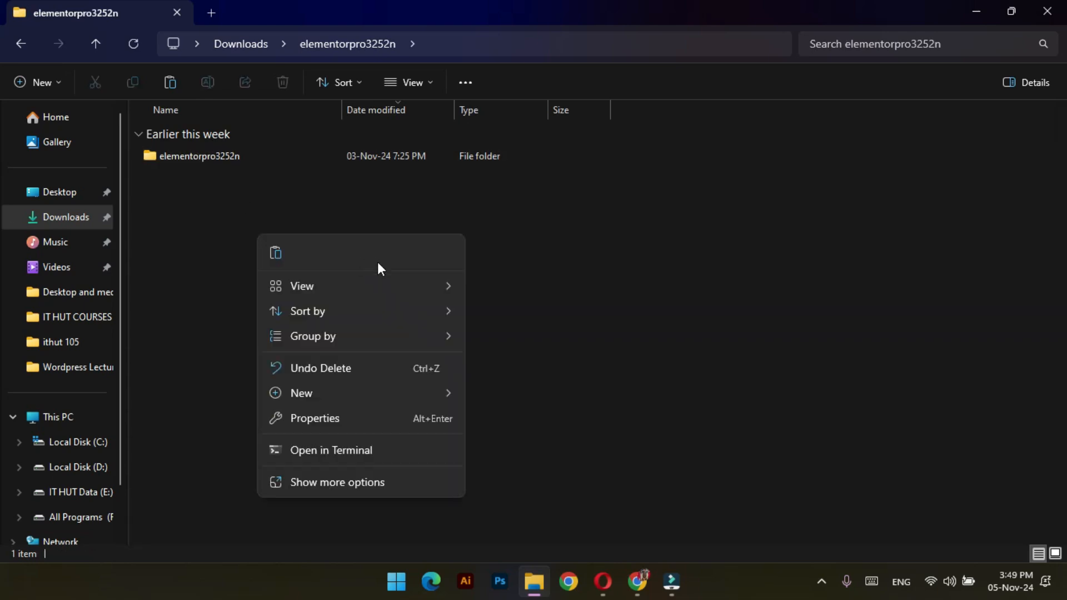
mouse_move(397, 281)
click(503, 290)
Check the elementor-pro folder's files, then show the inner elementorpro3252n folder as large icons
double_click(169, 187)
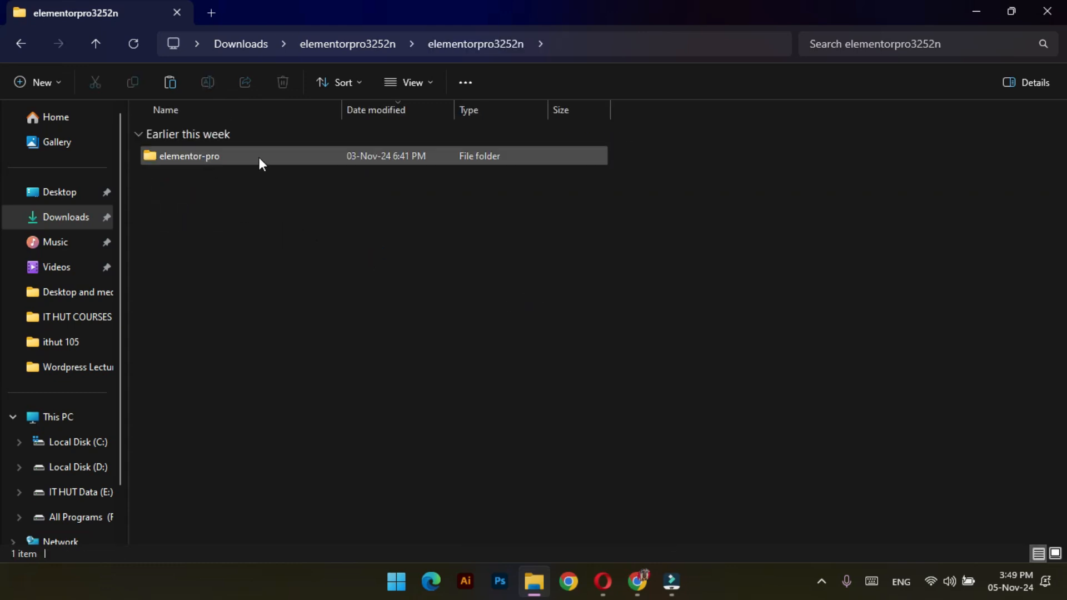
double_click(235, 158)
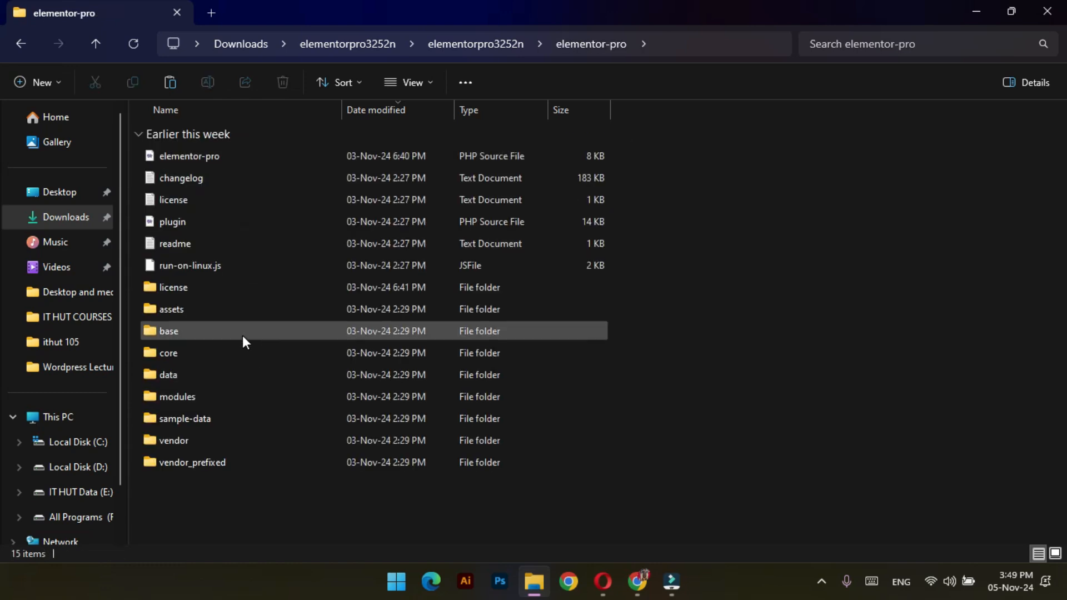
key(alt+Left)
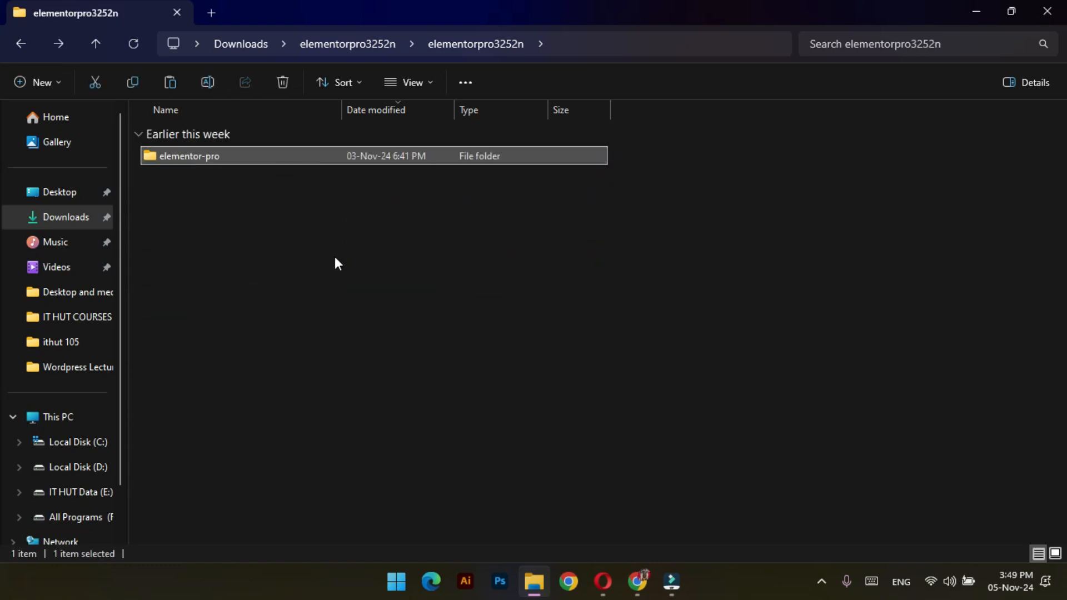
right_click(335, 255)
mouse_move(507, 306)
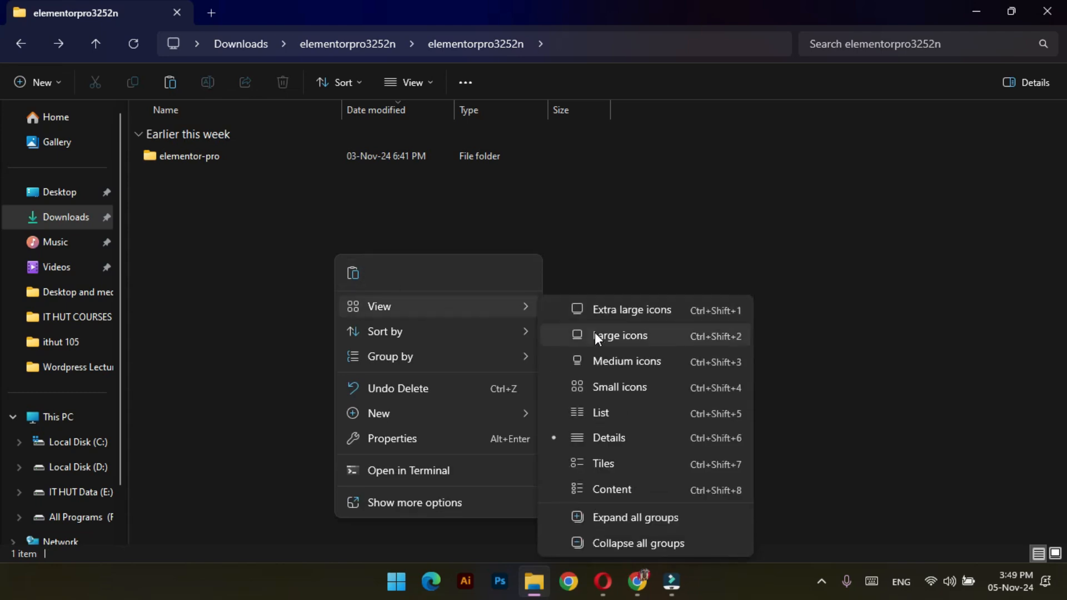
click(595, 332)
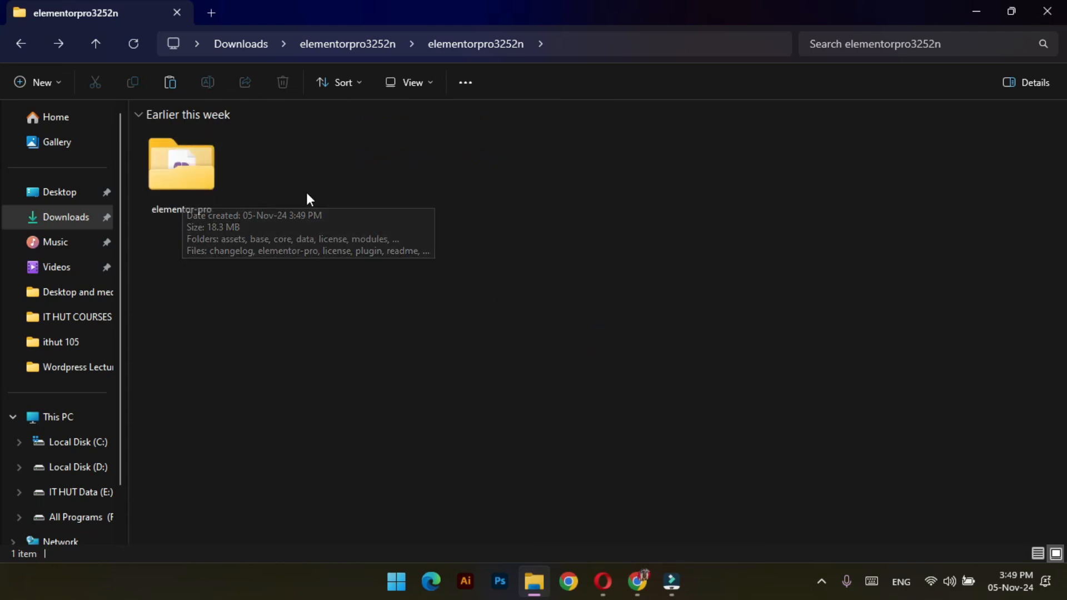
Start compressing the elementor-pro folder into an archive from its full context menu
right_click(196, 180)
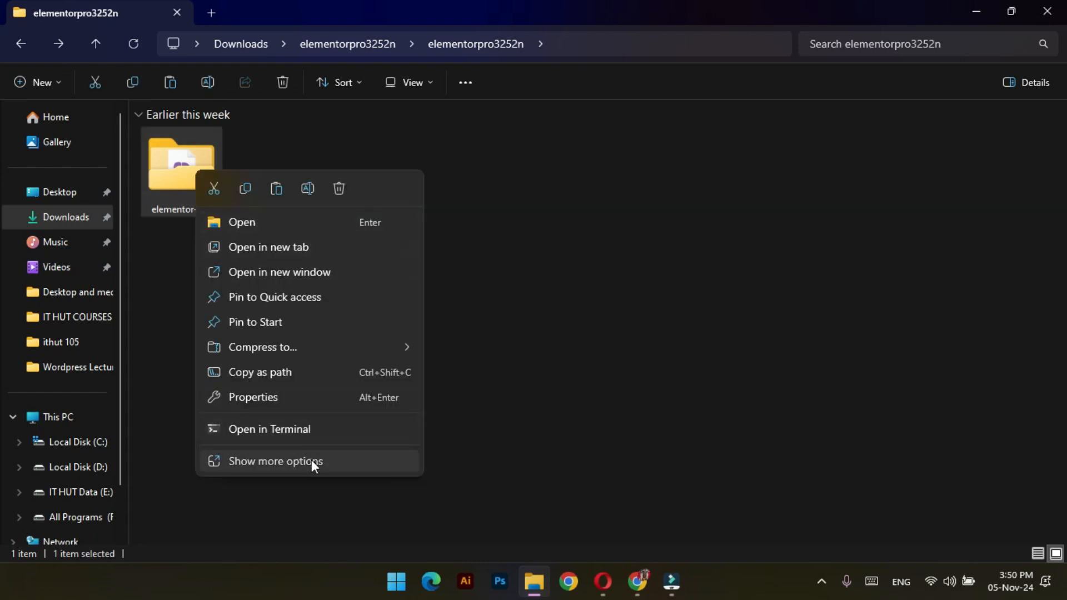
click(311, 460)
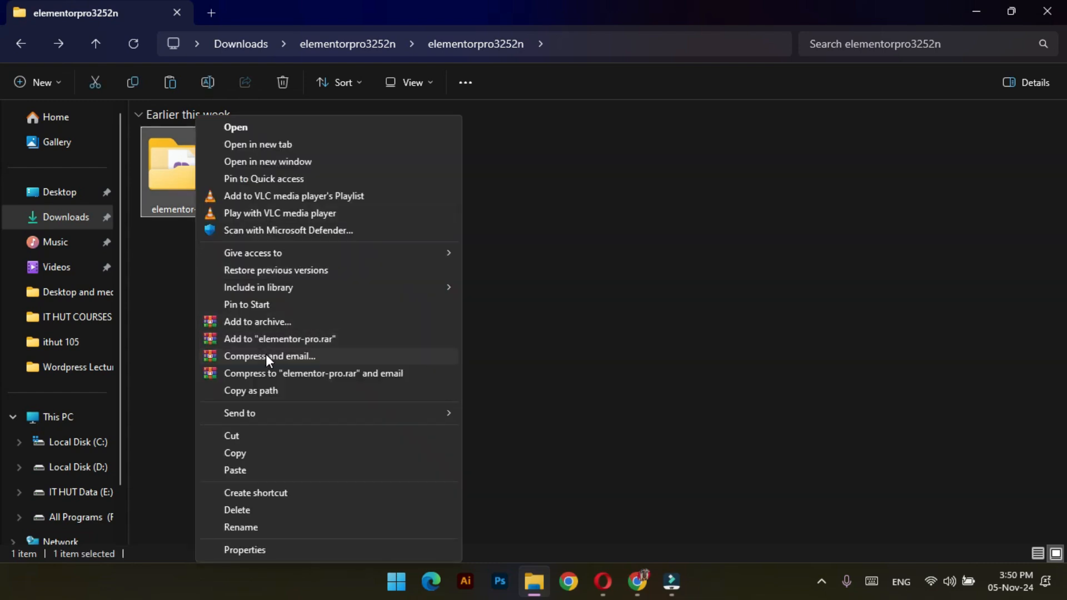
click(266, 356)
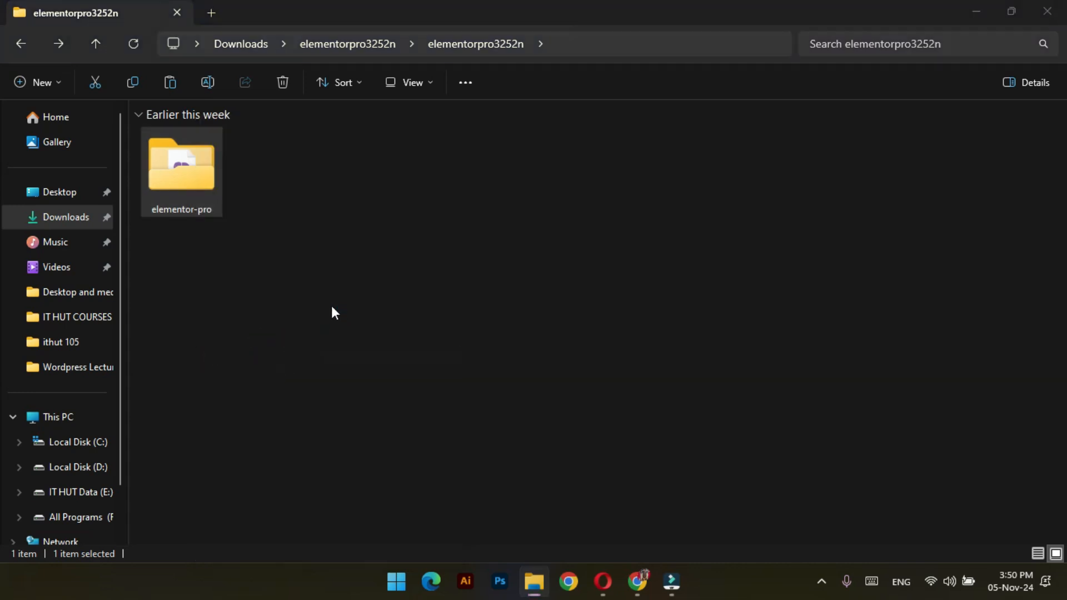
Create elementor-pro.zip in ZIP format, dismissing the email warning and diagnostic messages
click(473, 288)
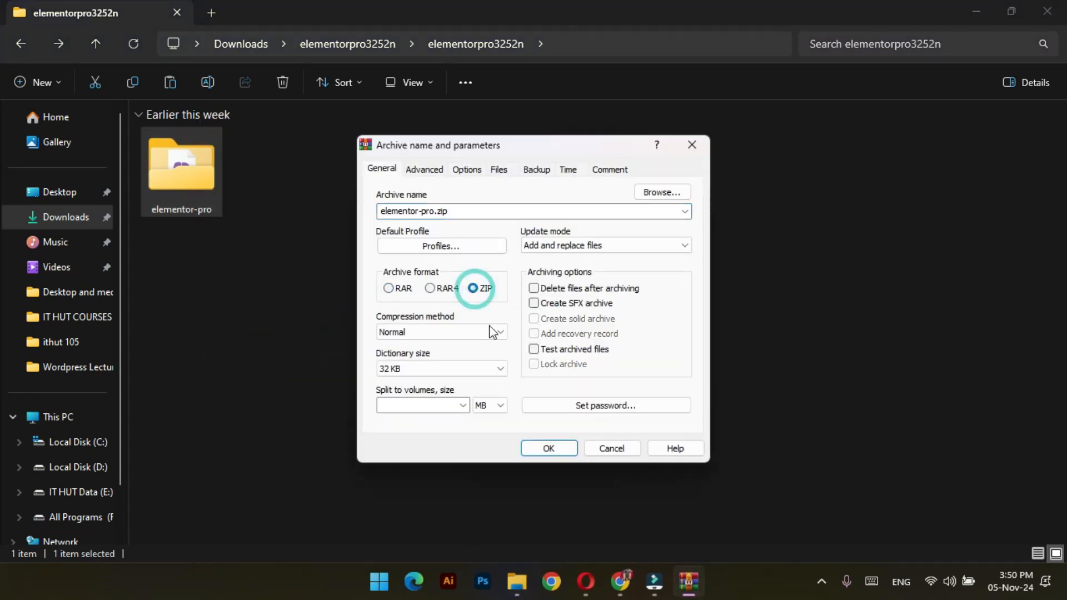
click(532, 447)
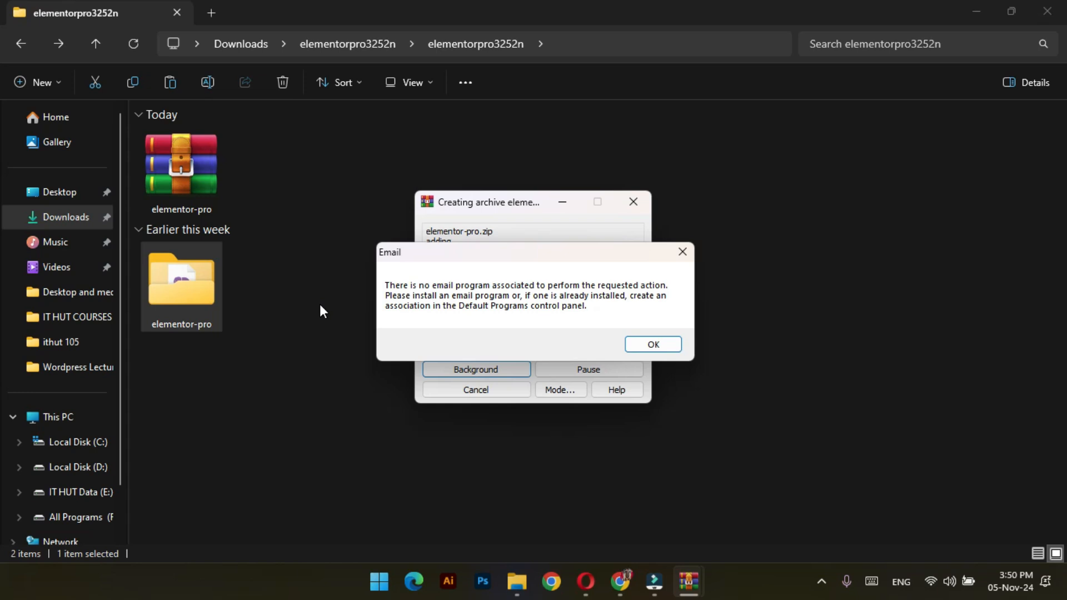
key(Return)
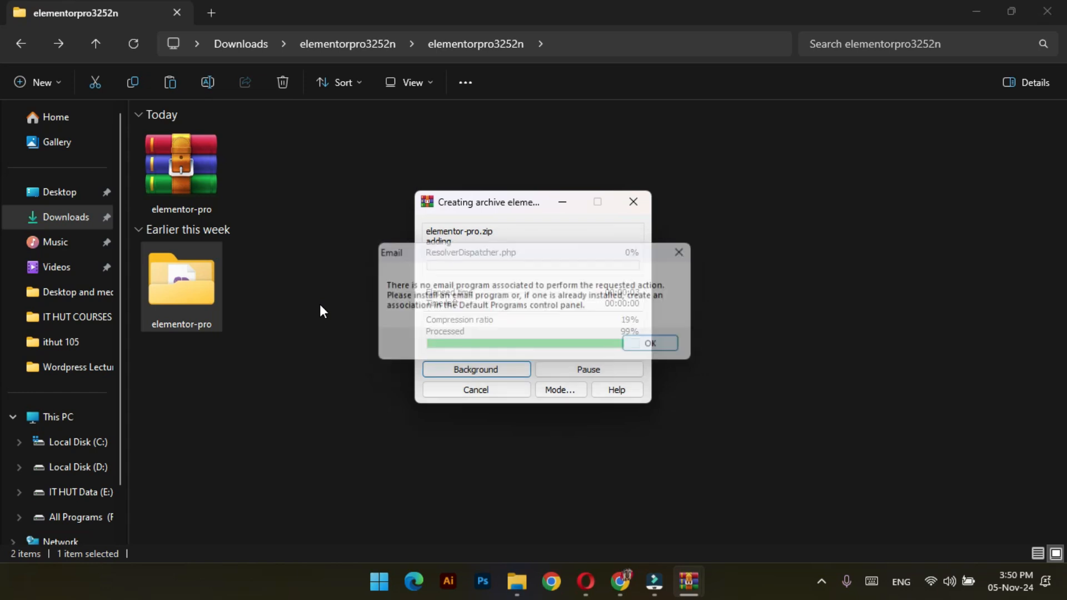
click(372, 404)
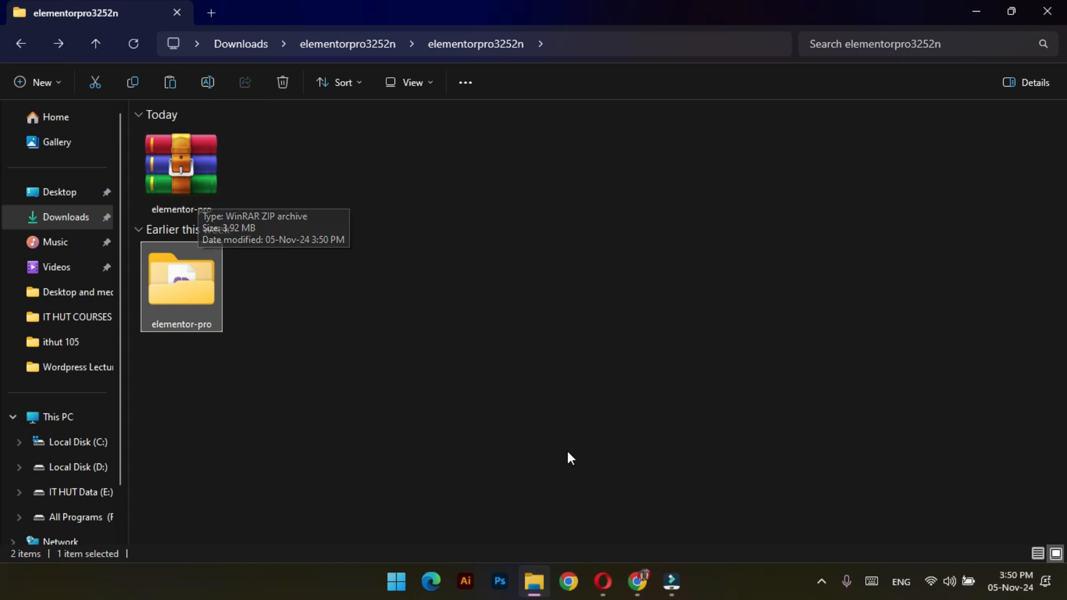
click(603, 581)
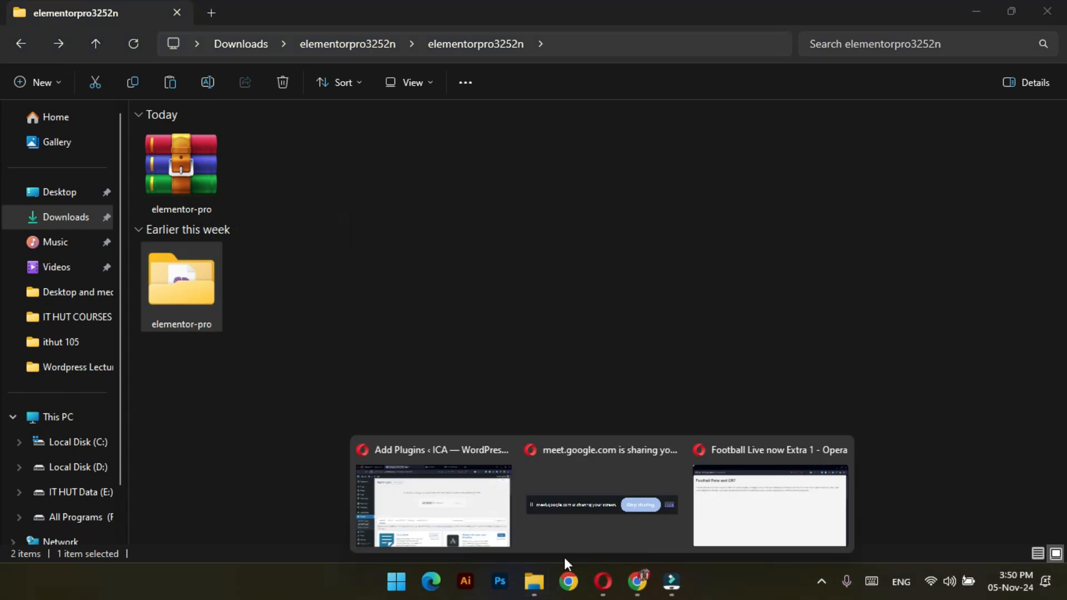
Upload elementor-pro.zip on the Add Plugins page, install it, and activate Elementor Pro 3.25.2
click(427, 500)
click(498, 260)
click(626, 459)
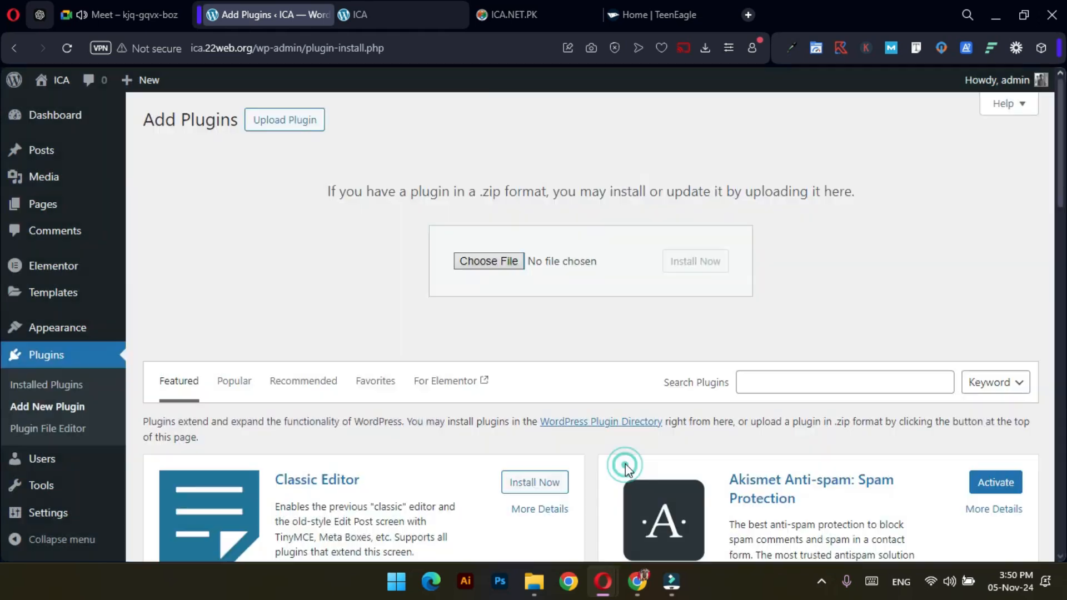
click(535, 582)
drag(221, 187, 573, 269)
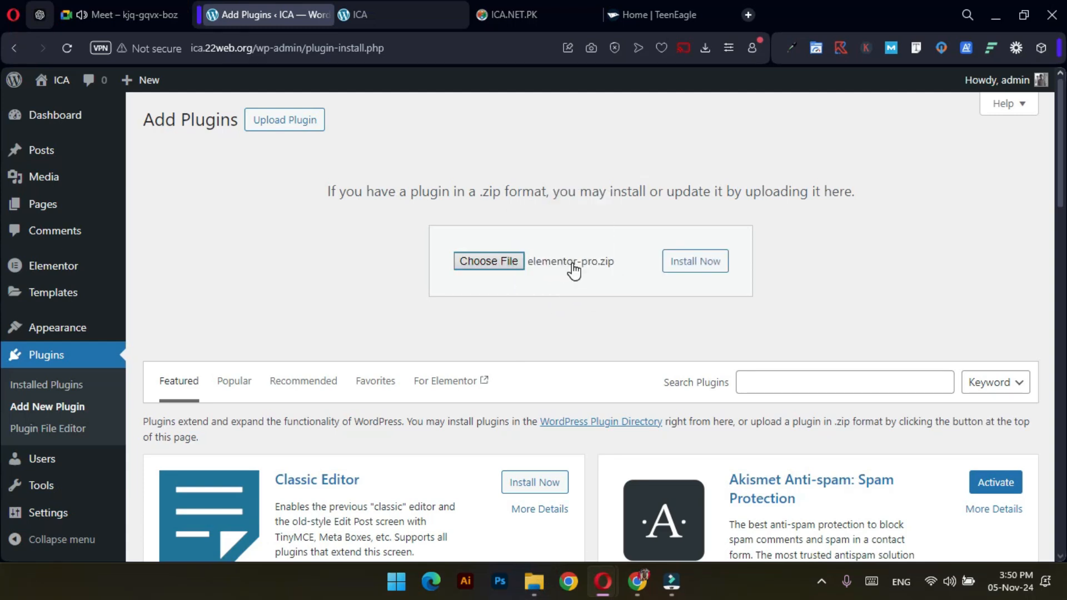
click(690, 268)
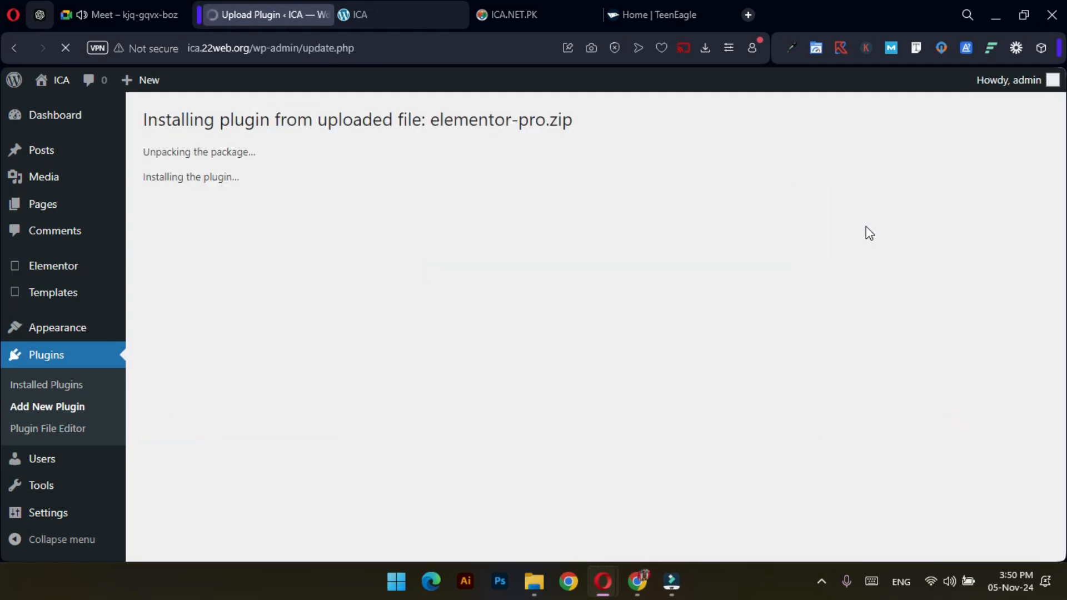
click(179, 232)
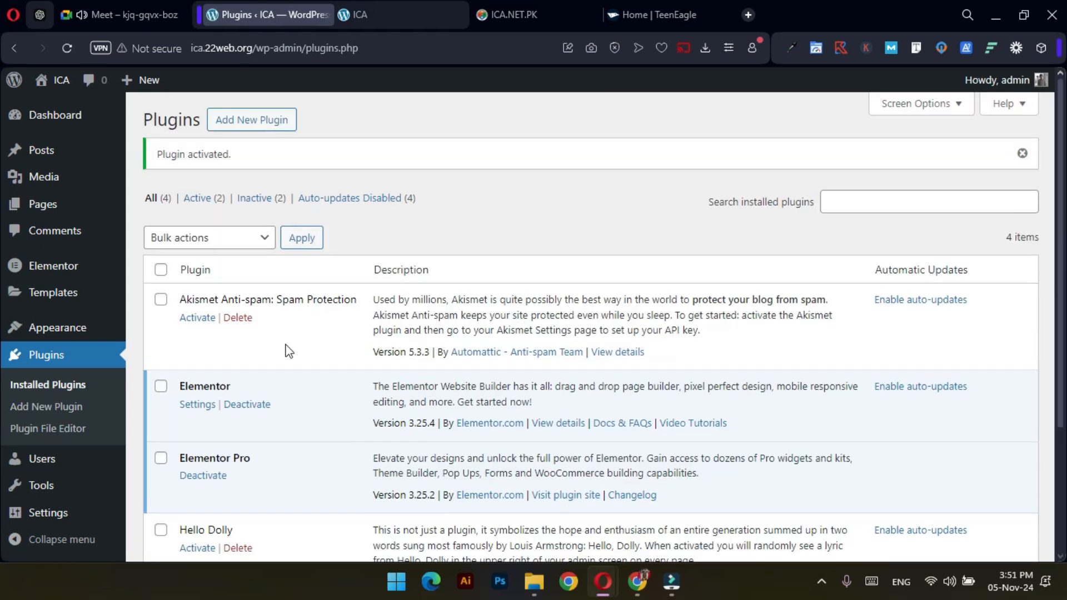
Remove Akismet Anti-spam and Hello Dolly, then view Dashboard listing Elementor v3.25.4 and Pro v3.25.2
scroll(281, 373, down, 3)
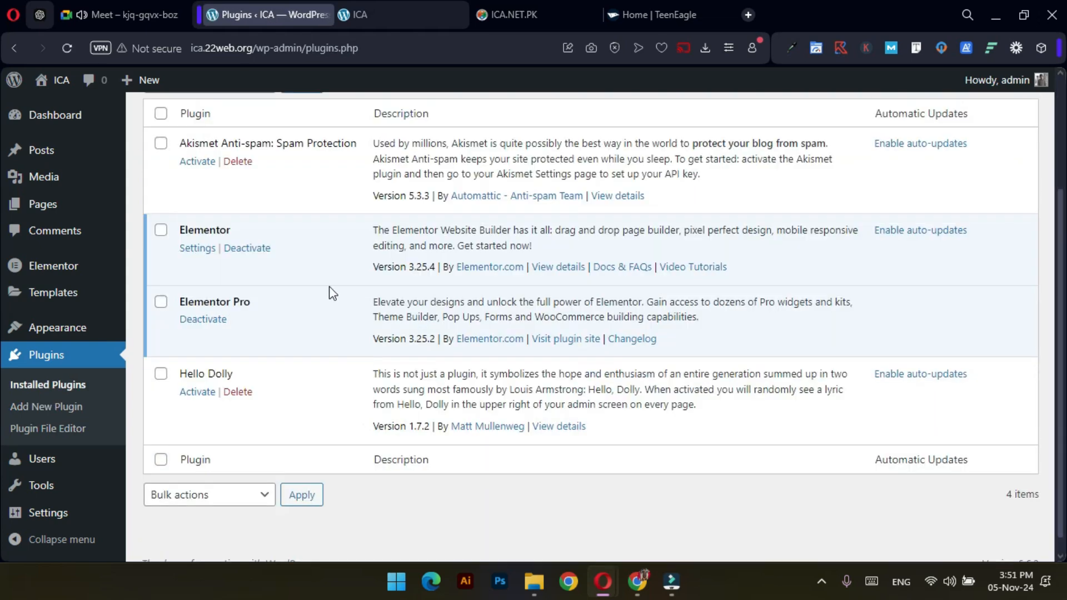
scroll(332, 293, up, 3)
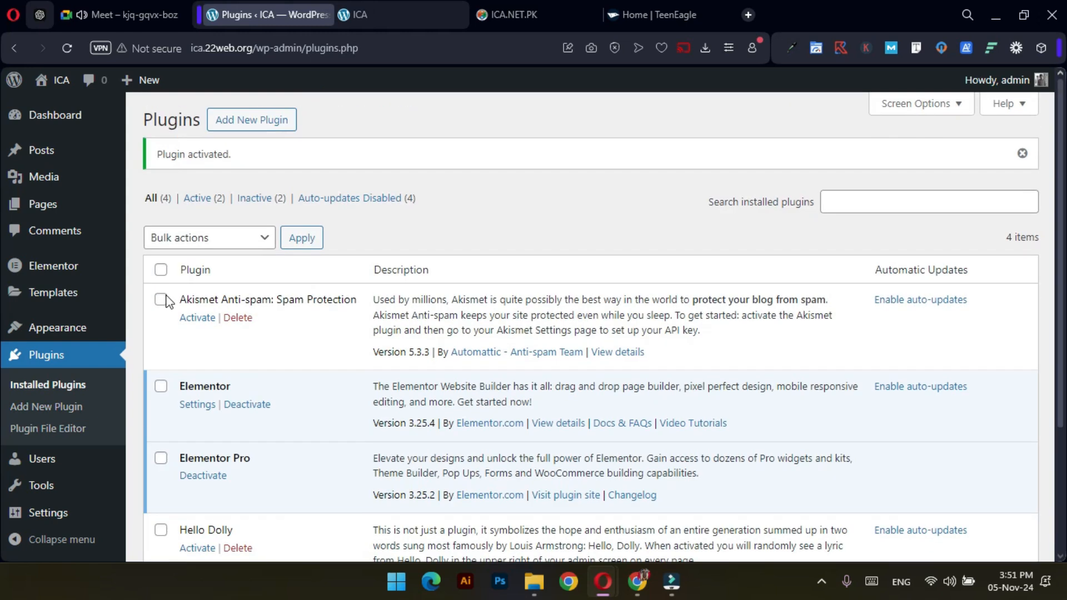
click(238, 317)
key(Return)
scroll(485, 199, down, 2)
click(237, 374)
click(606, 138)
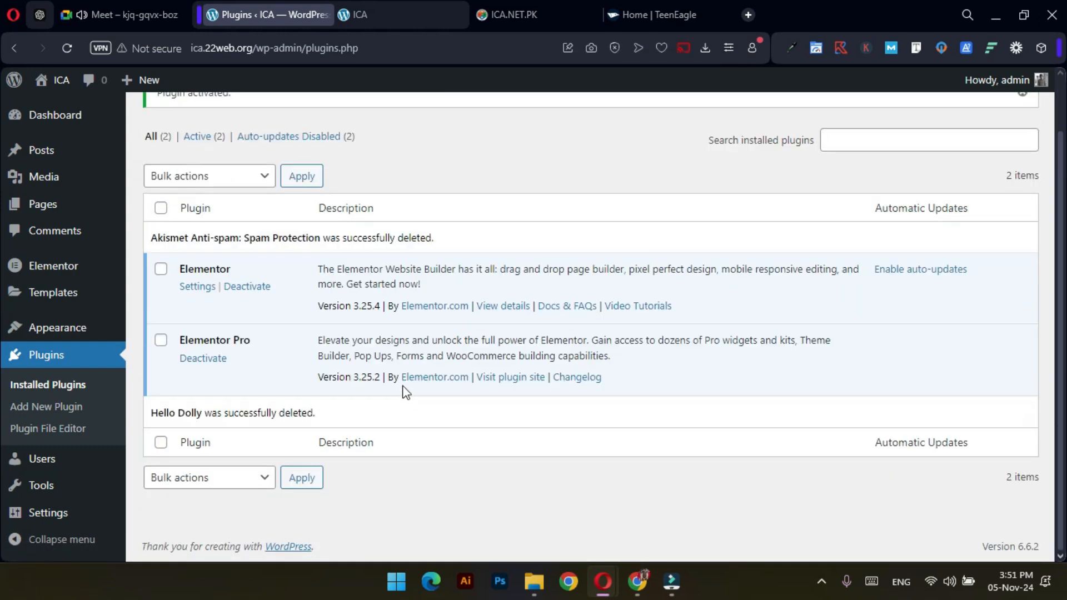
scroll(229, 224, up, 2)
click(33, 117)
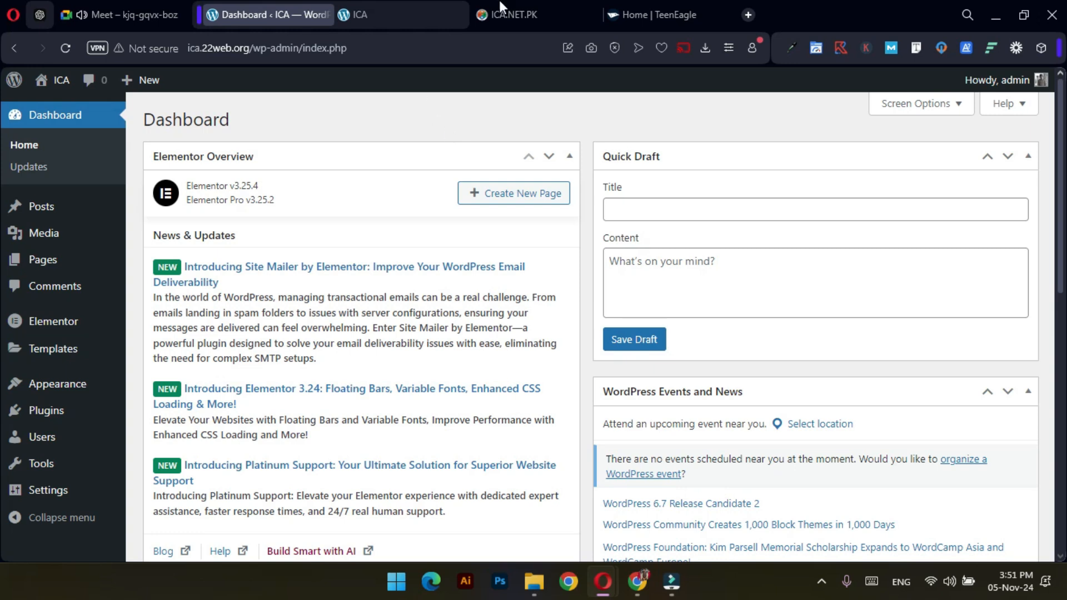
click(525, 10)
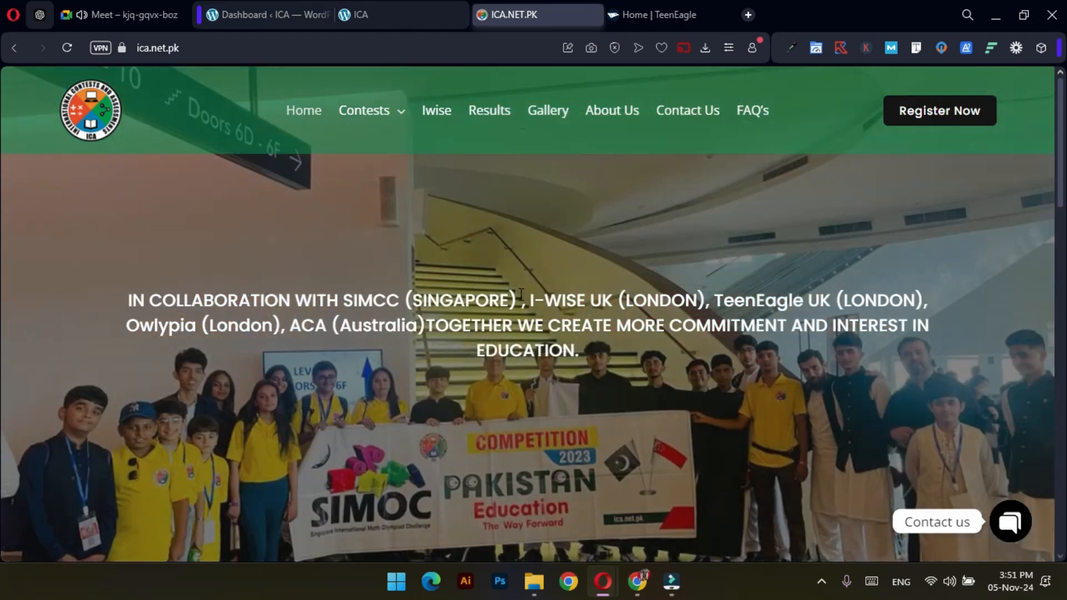
mouse_move(372, 117)
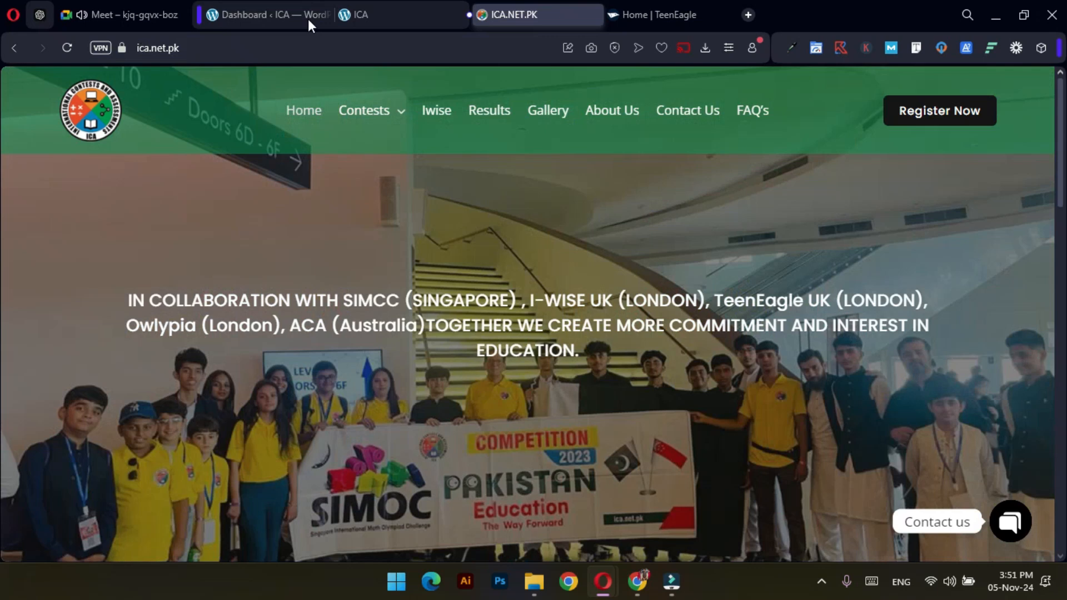
click(308, 16)
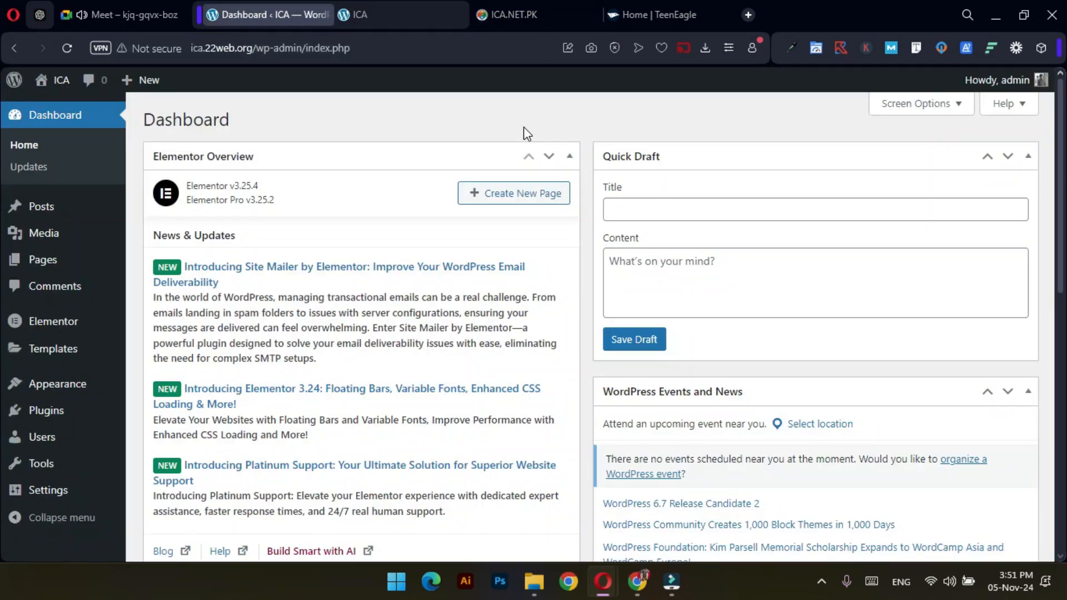